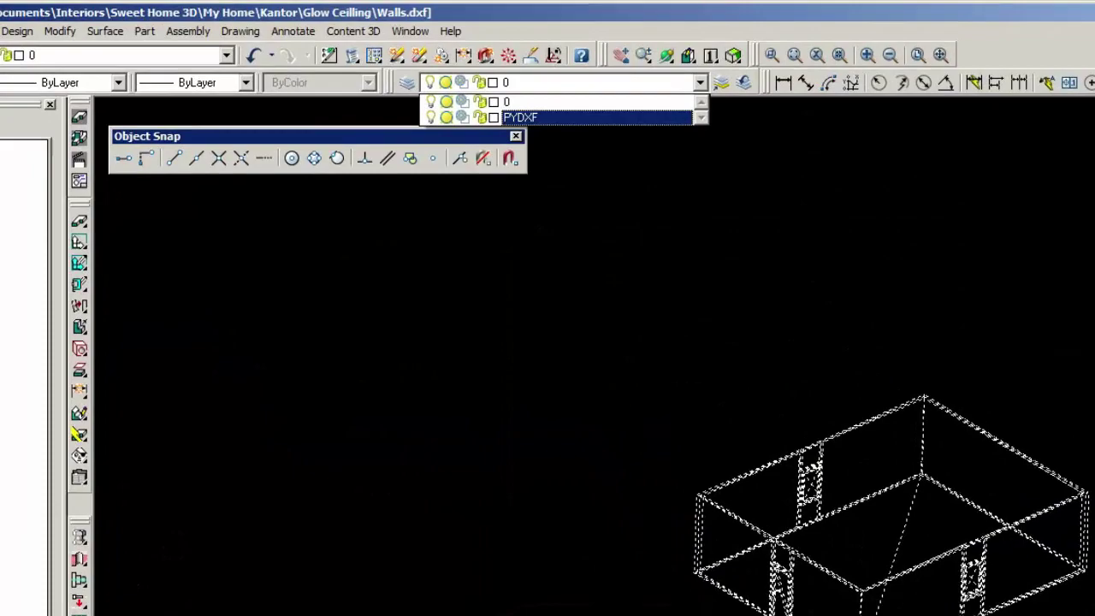
- Assign the selected wall geometry to layer PYDXF and clear the selection
scroll(826, 476, up, 6)
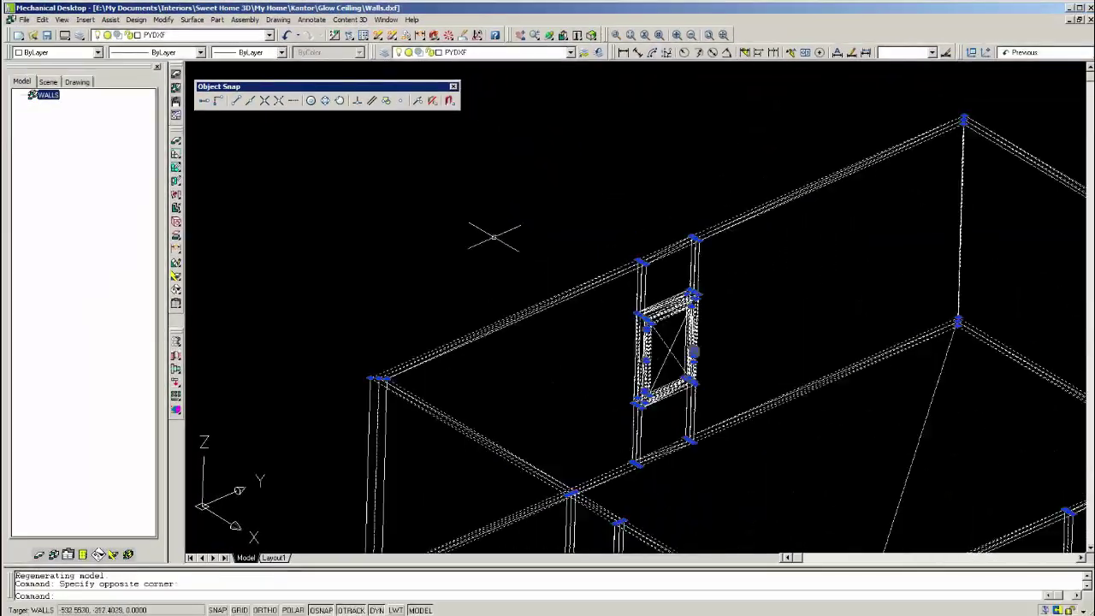
scroll(521, 241, down, 1)
key(Escape)
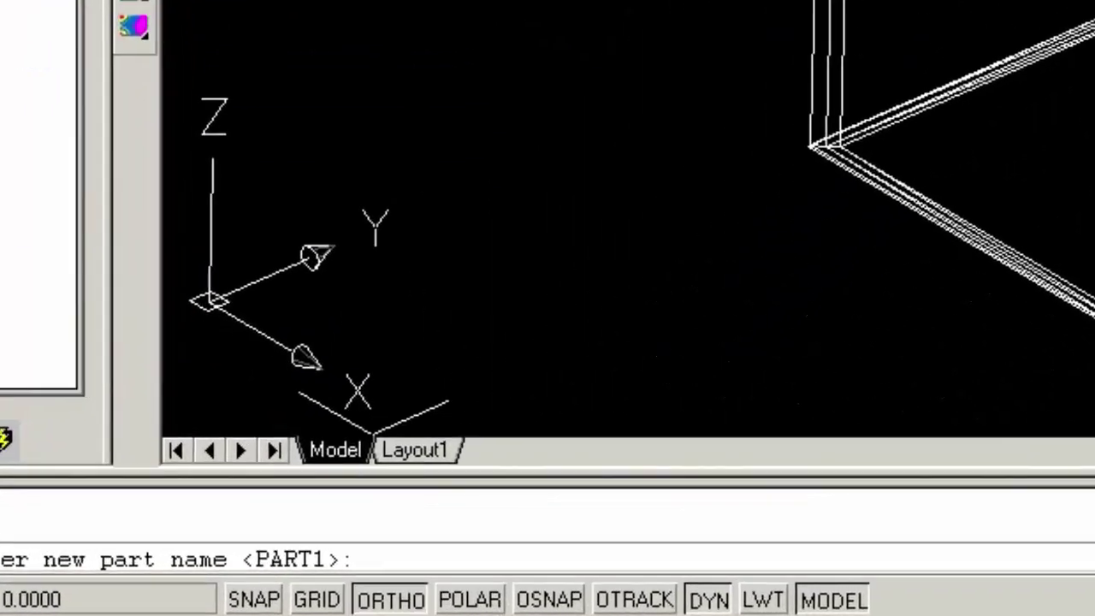
- Create a new part named Ceilling
text(Ce)
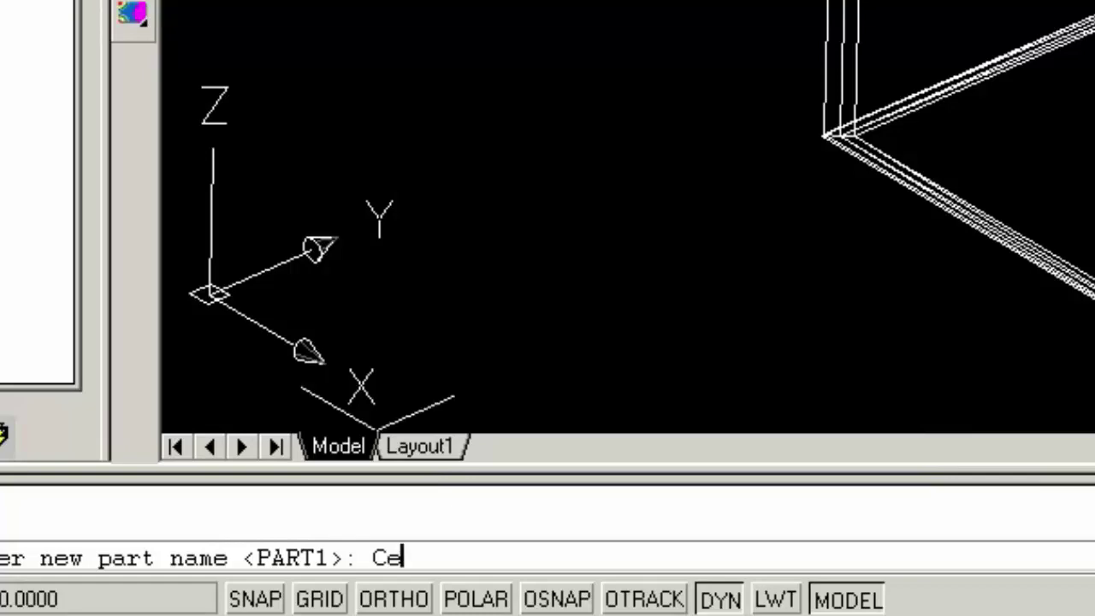
text(illing)
key(Return)
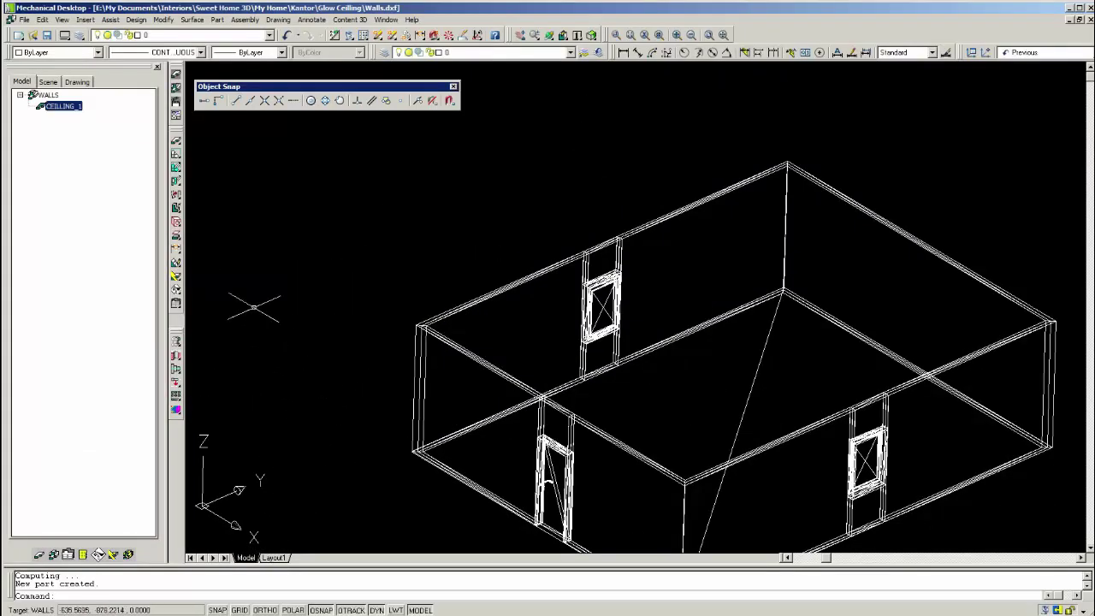
- Define a three-point UCS with its origin at an inner upper wall corner and its X and Y axes through the adjacent inner upper corners
middle_drag(597, 241, 511, 241)
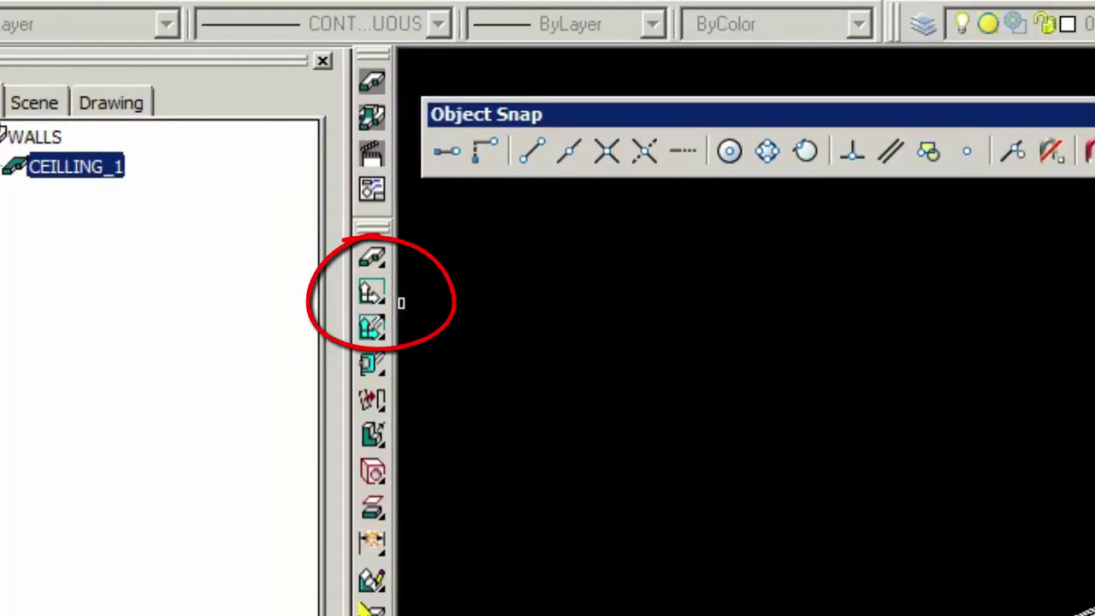
key(Escape)
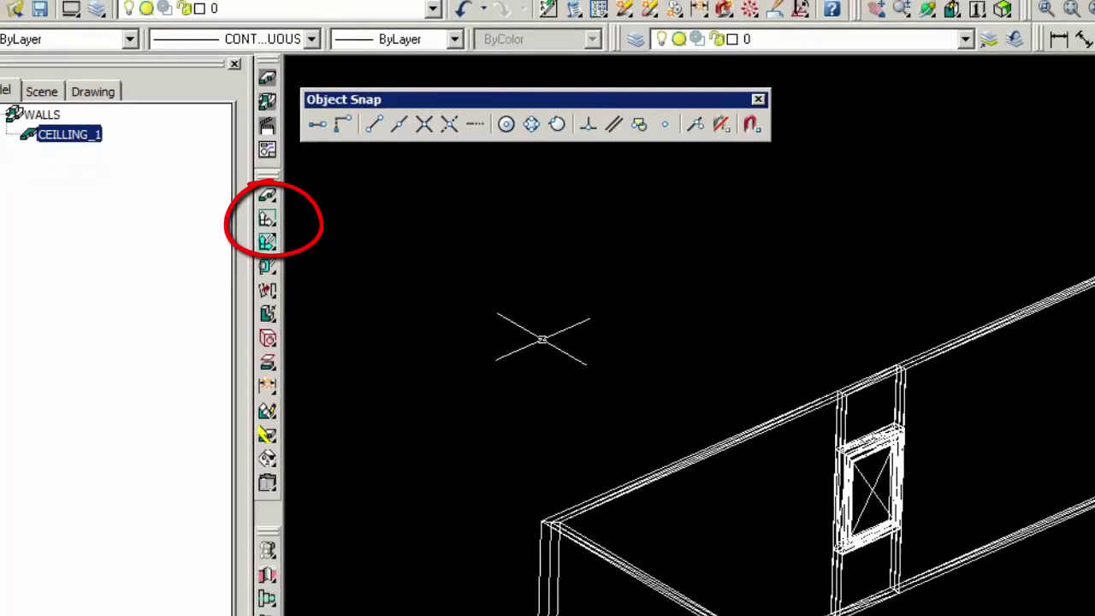
text(33)
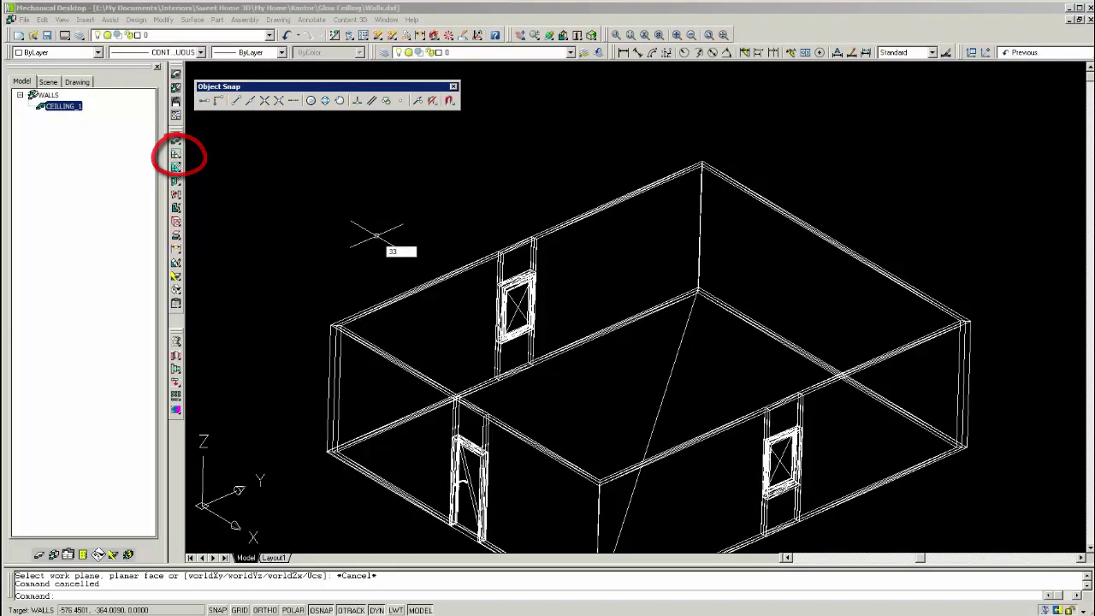
key(Return)
scroll(359, 261, up, 5)
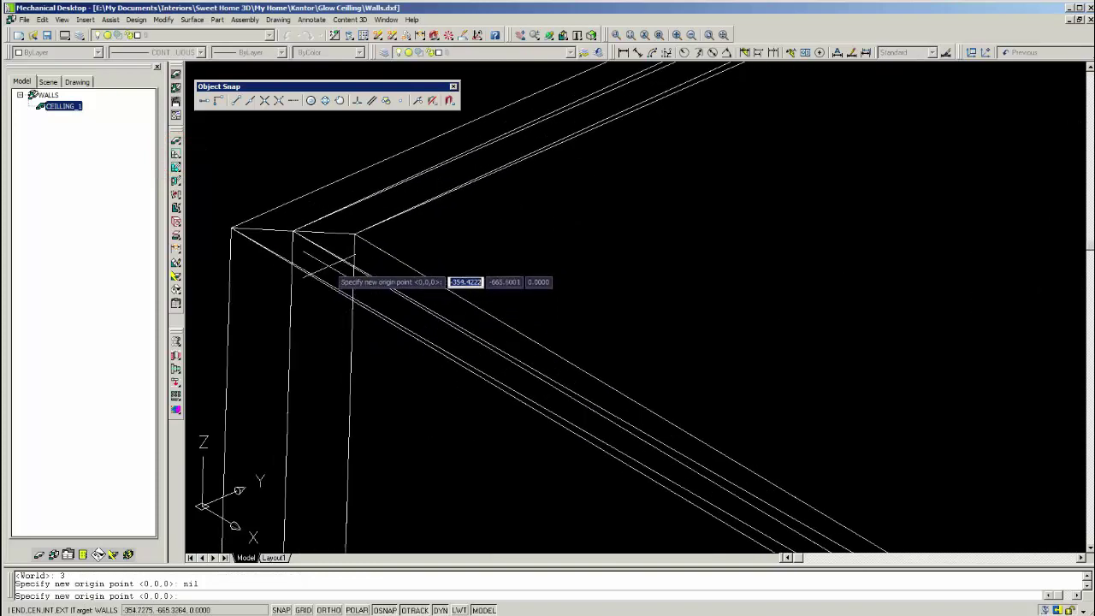
click(353, 234)
scroll(347, 234, down, 3)
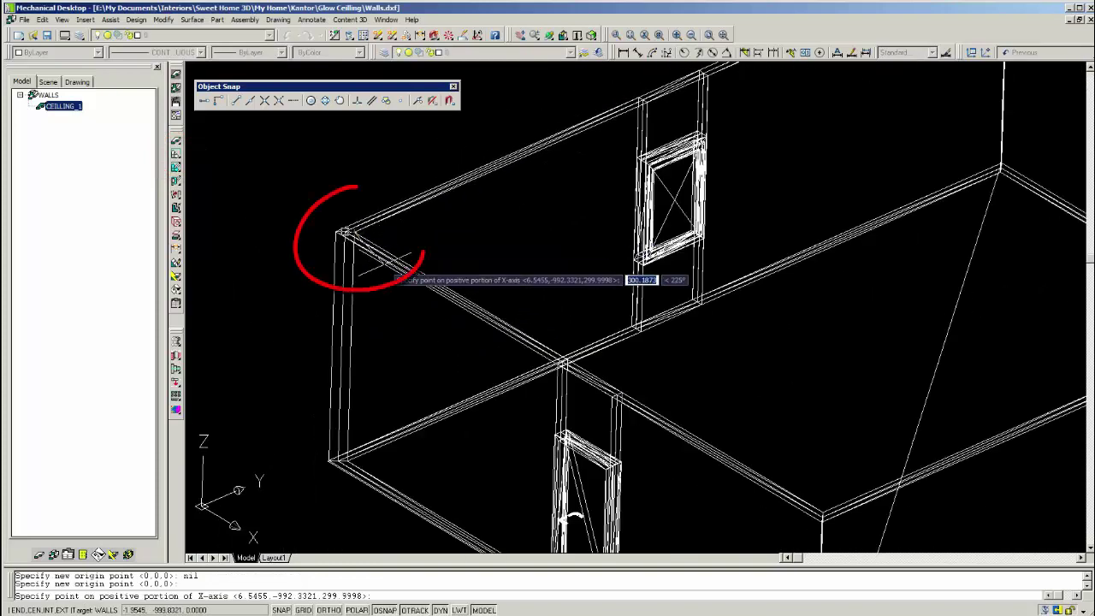
scroll(800, 518, up, 5)
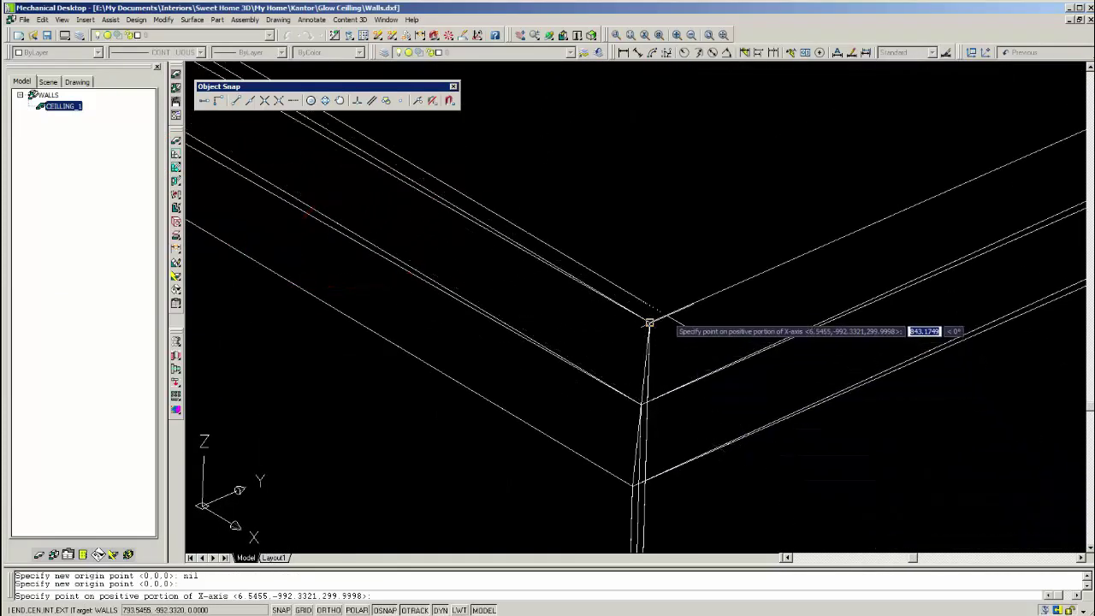
click(650, 323)
scroll(659, 342, down, 5)
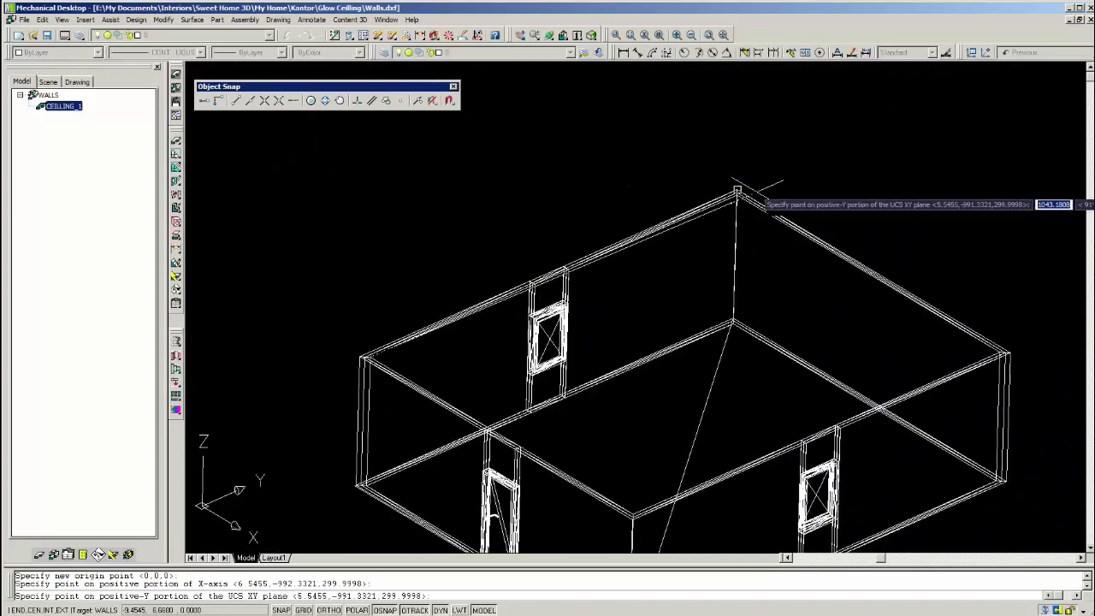
scroll(737, 198, up, 4)
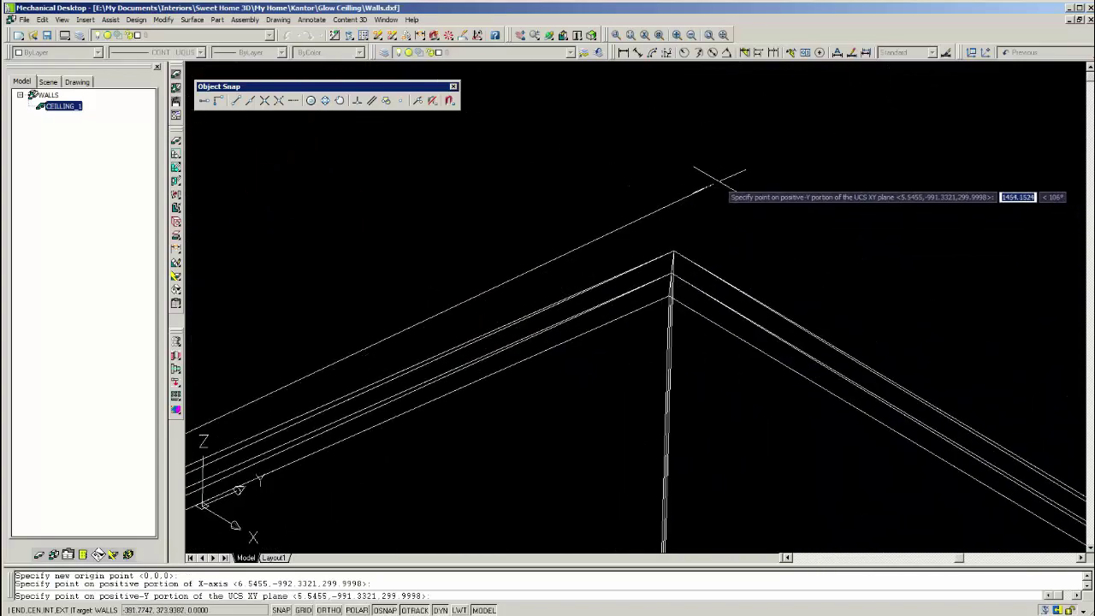
click(668, 297)
scroll(582, 231, down, 5)
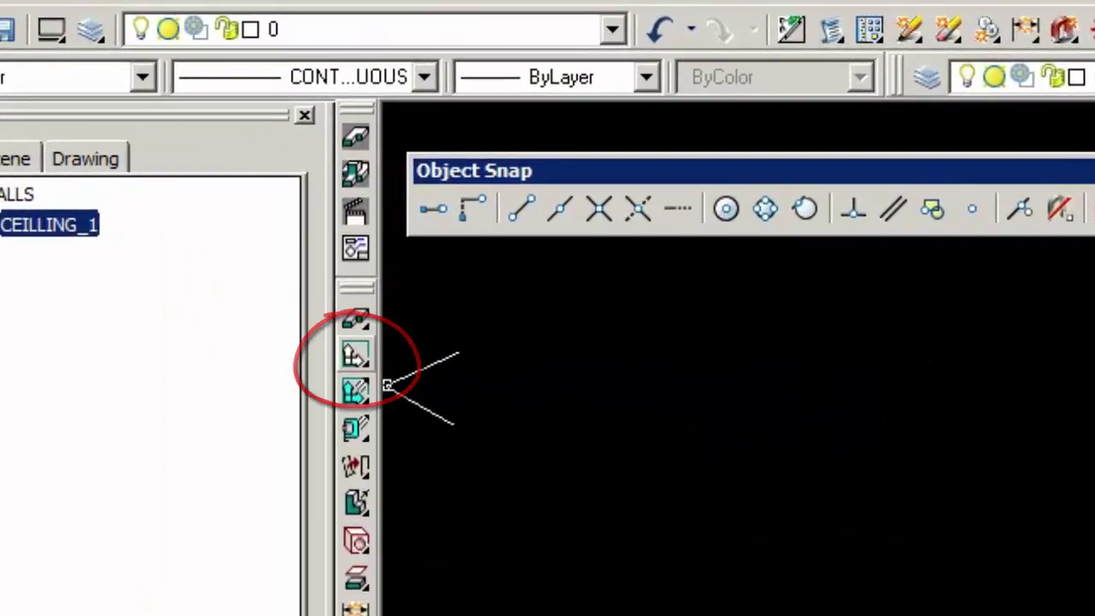
- Create a new sketch plane from the current UCS, accepting the default axis orientation
click(223, 208)
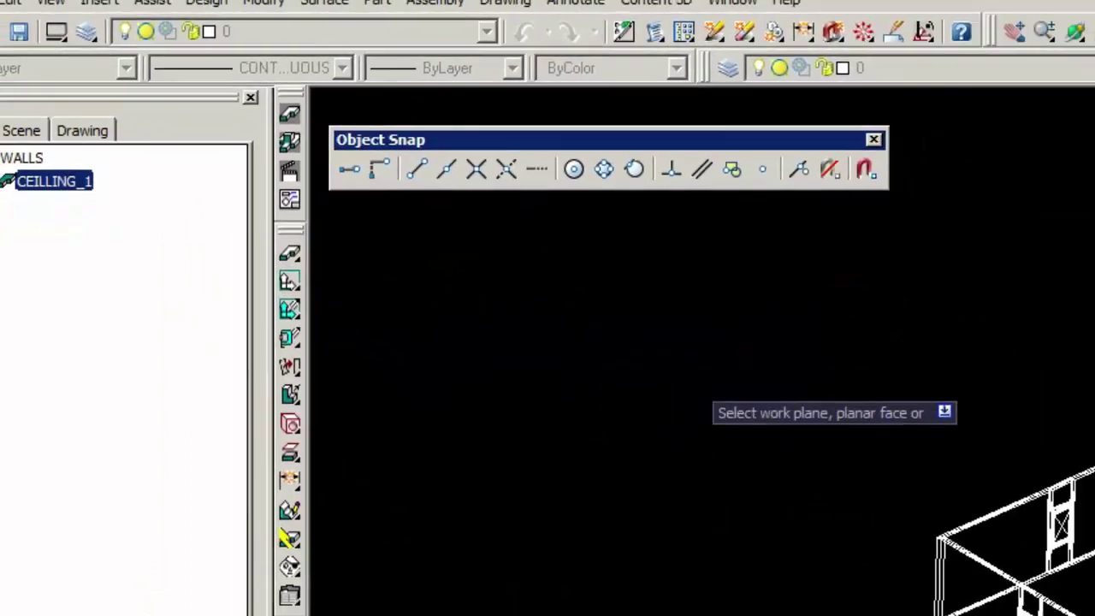
text(u)
key(Return)
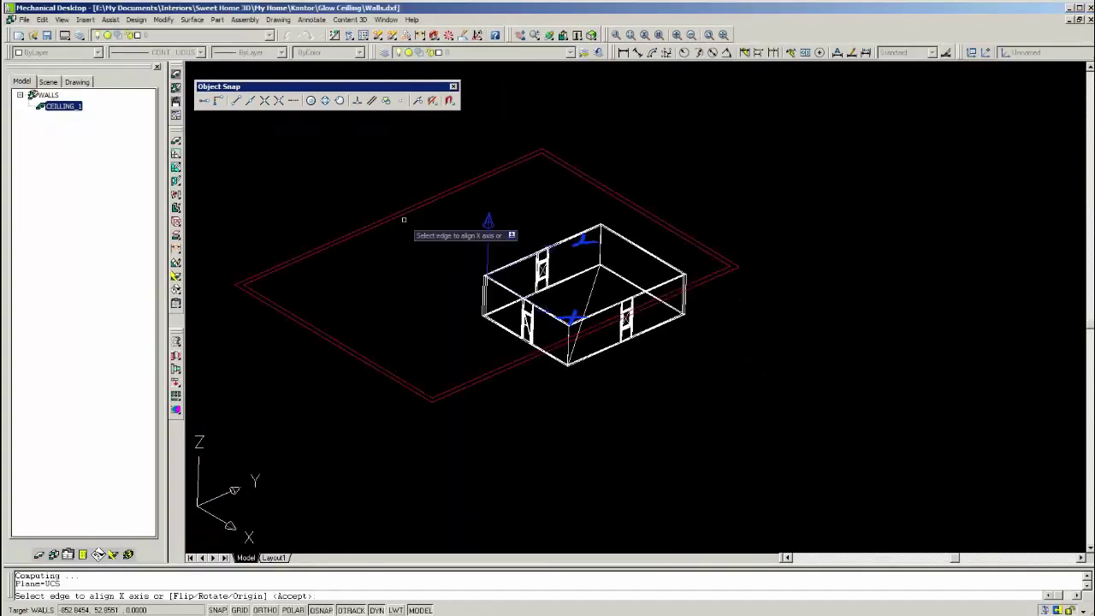
key(Return)
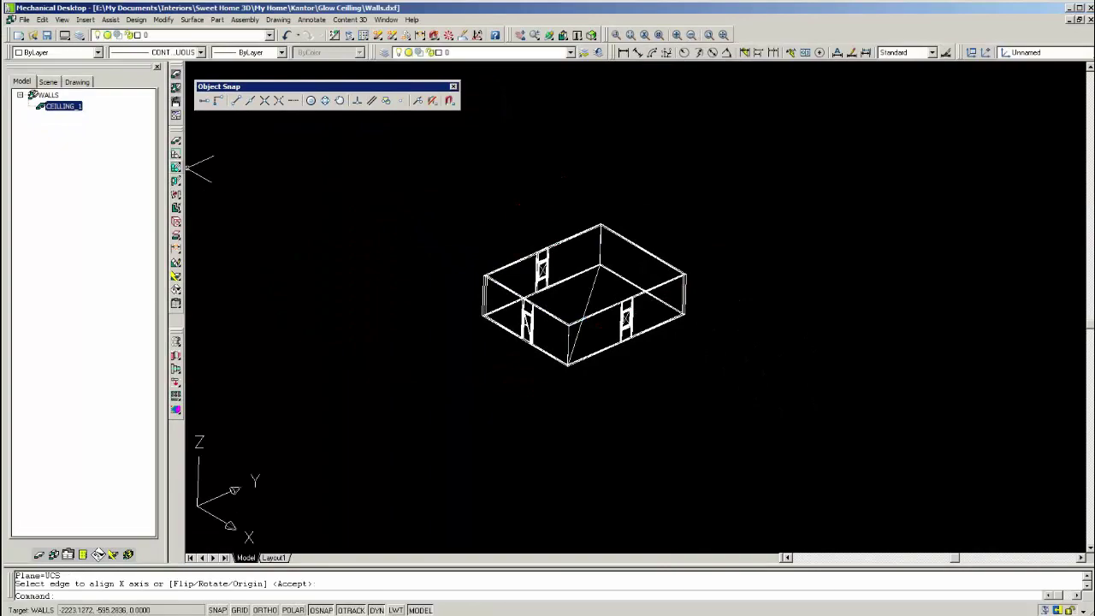
- Draw a rectangle between diagonally opposite inner upper corners of the walls as the ceiling outline
text(rec)
key(Return)
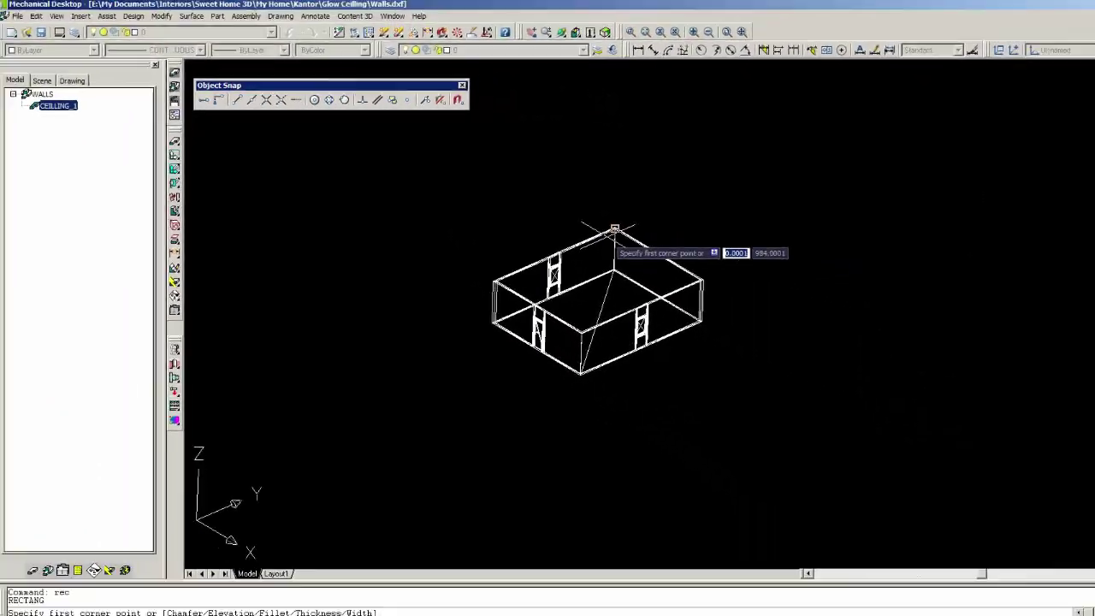
scroll(614, 230, up, 5)
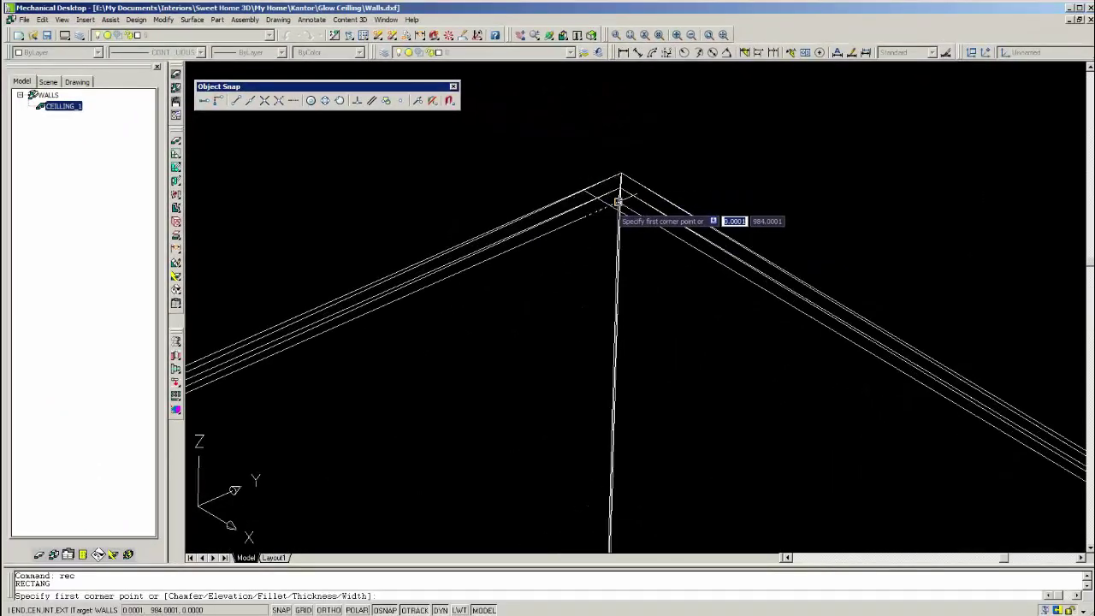
click(635, 181)
scroll(635, 181, down, 4)
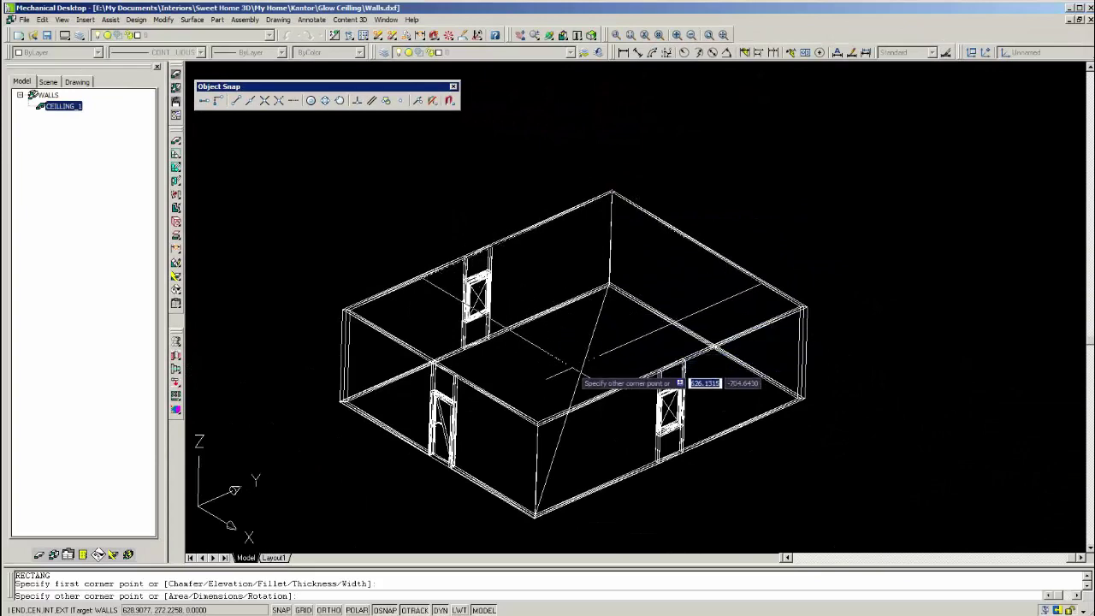
scroll(537, 422, up, 6)
click(517, 438)
scroll(570, 342, down, 8)
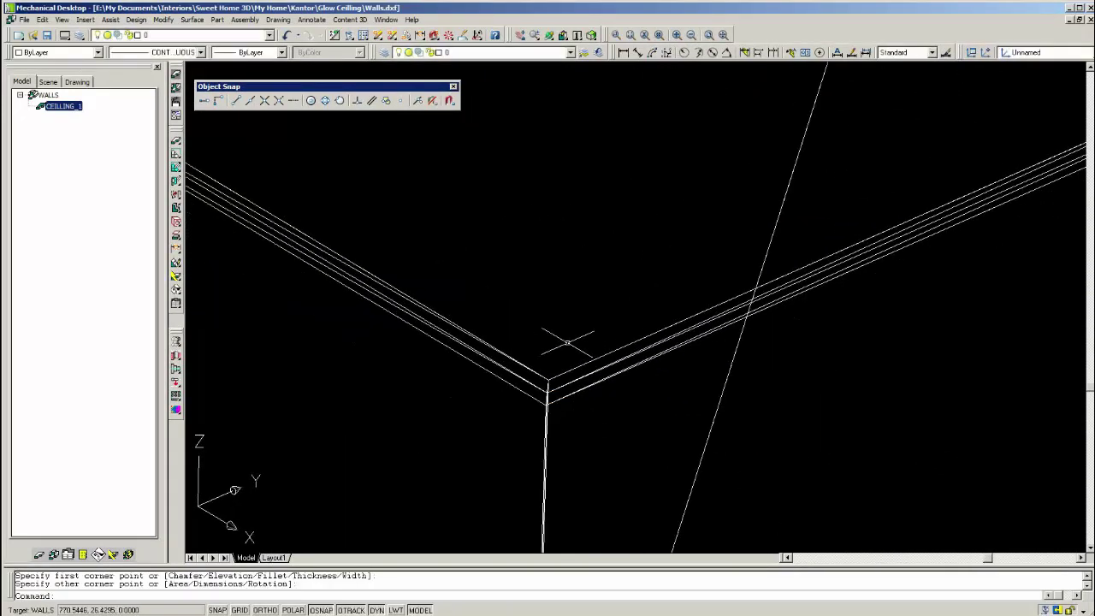
scroll(561, 170, up, 3)
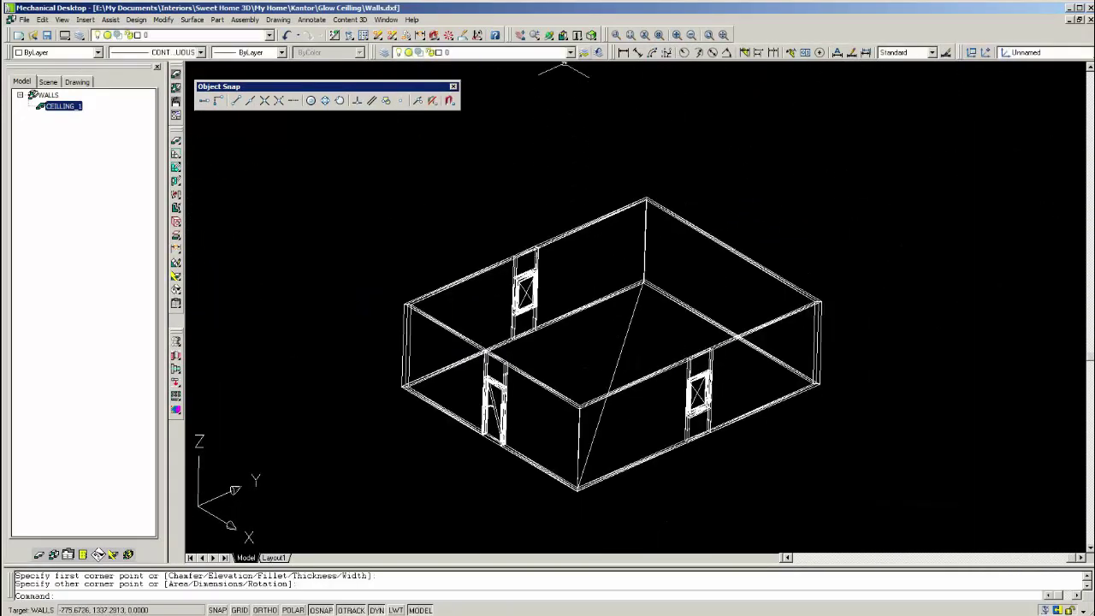
- Turn off layer PYDXF to hide the walls, keeping layer 0 current
click(570, 52)
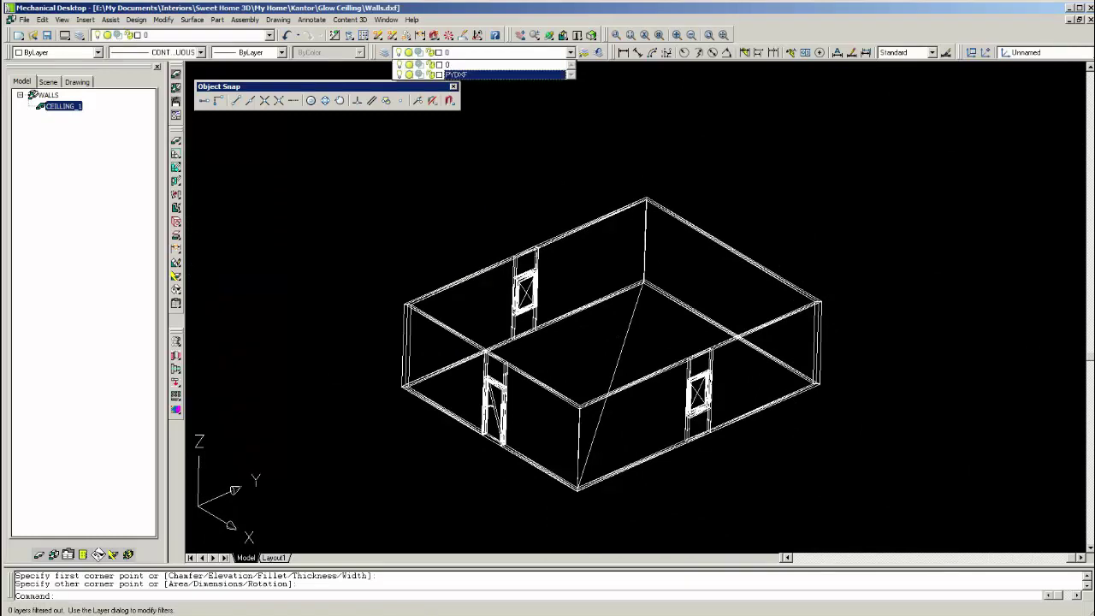
click(398, 75)
click(480, 65)
- Convert the ceiling rectangle into a sketch profile for the ceiling part
scroll(560, 334, up, 2)
click(532, 212)
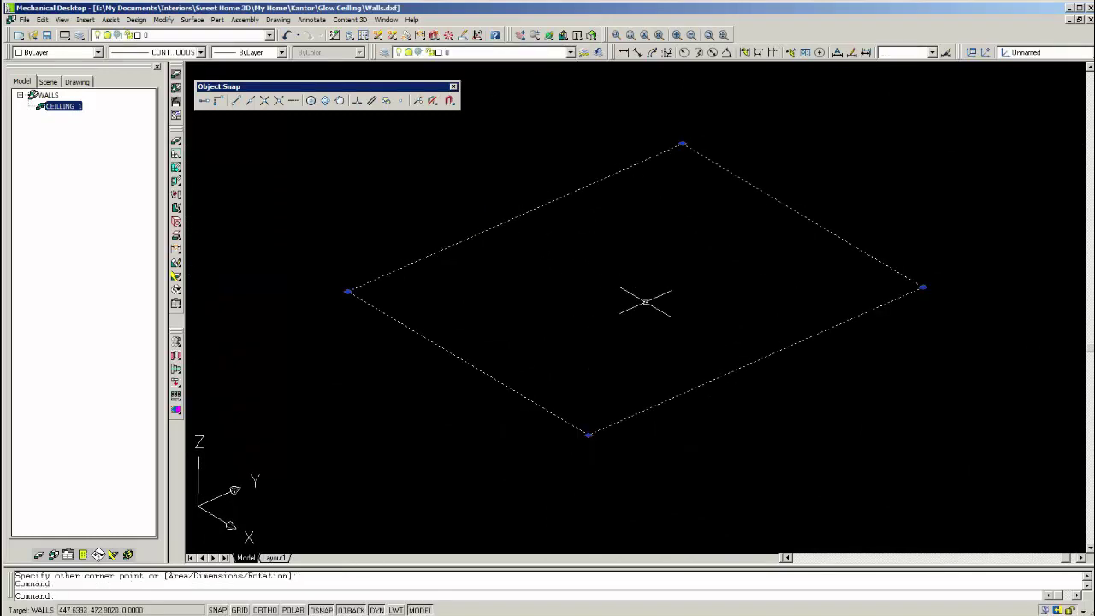
text(pl)
key(Return)
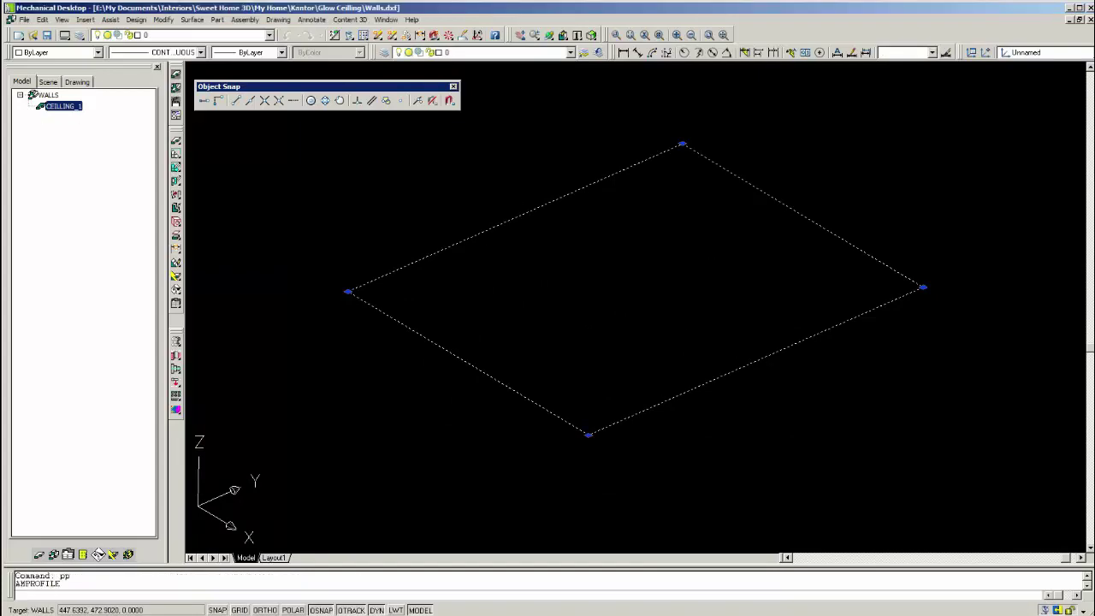
- Extrude the ceiling profile downward with a blind distance of 30 and a draft angle of 0
text(g)
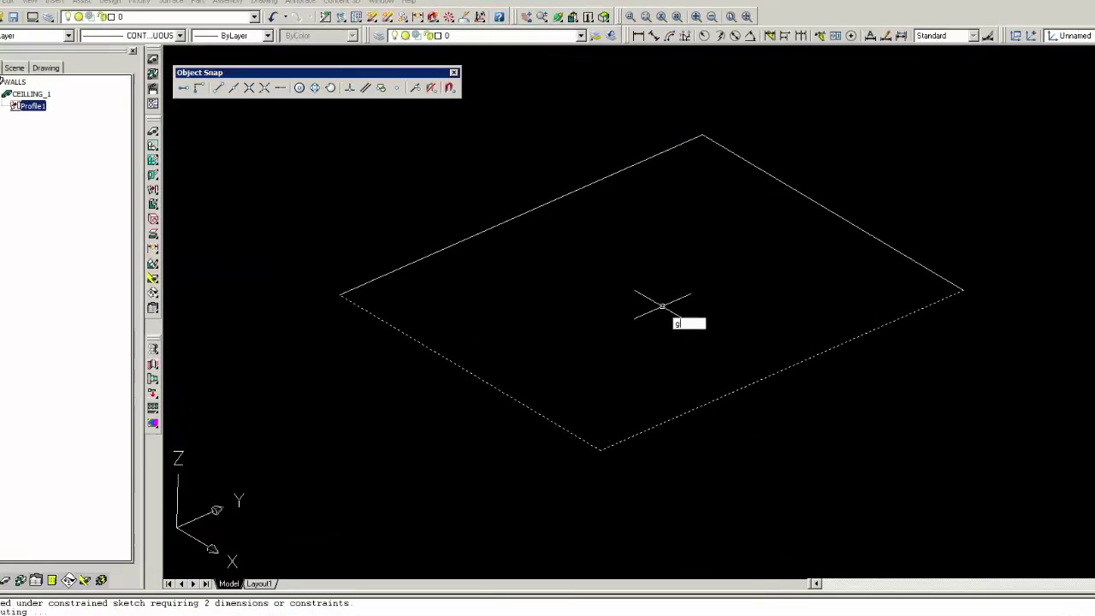
key(Return)
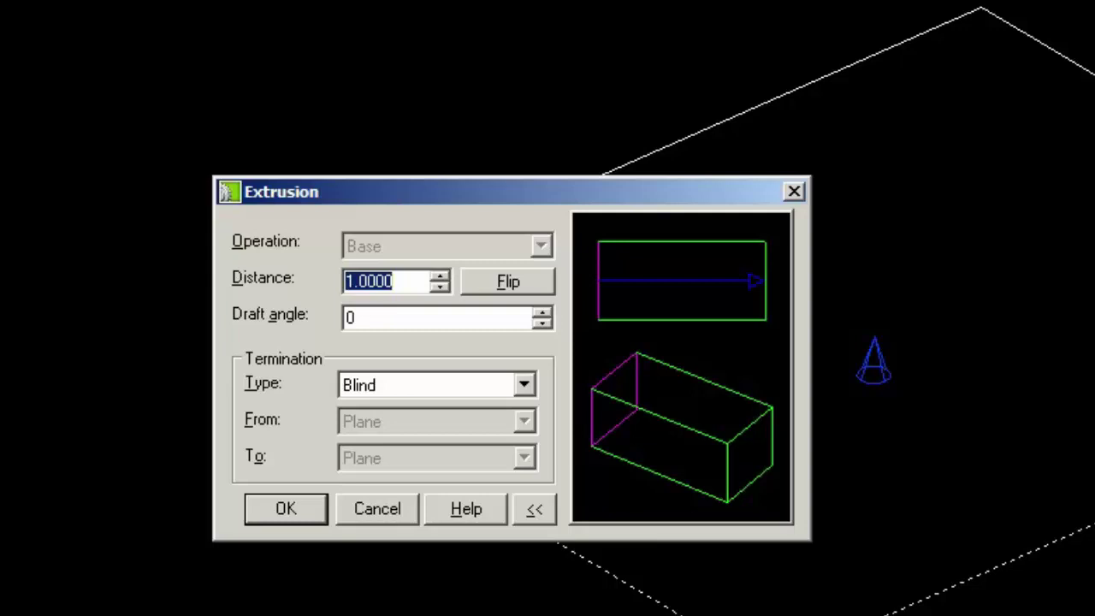
key(alt+f)
key(alt+d)
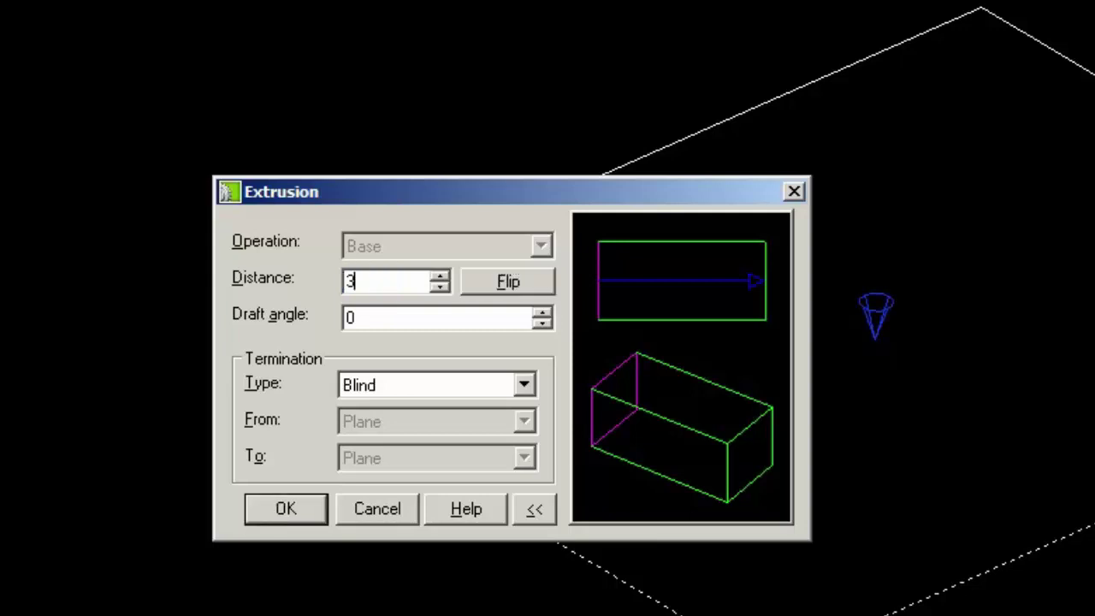
text(30)
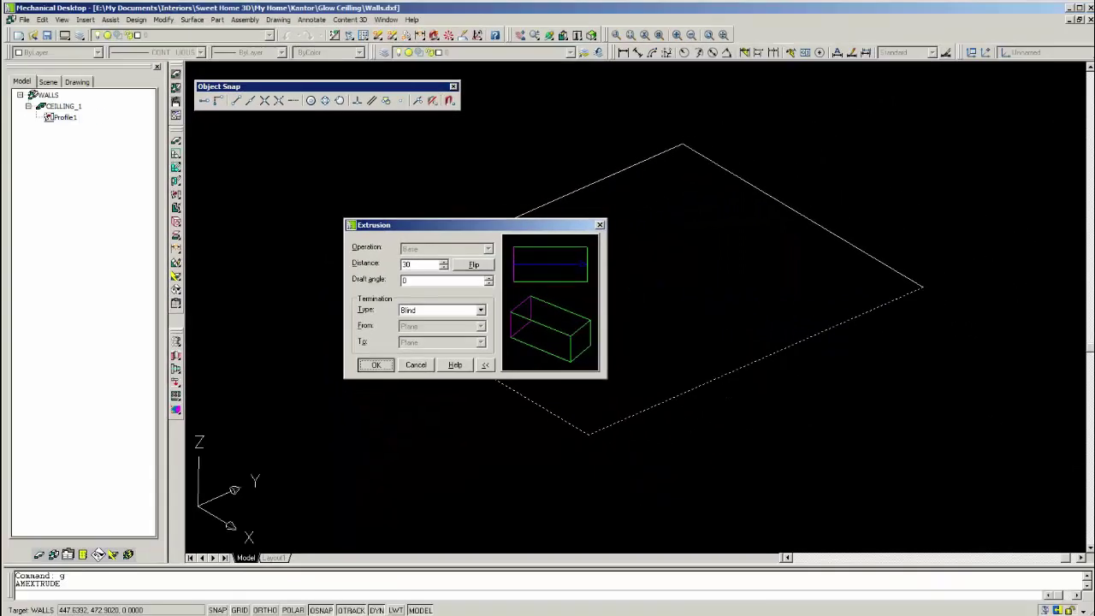
key(Return)
- Shade the ceiling slab and turn it to show its underside
click(592, 35)
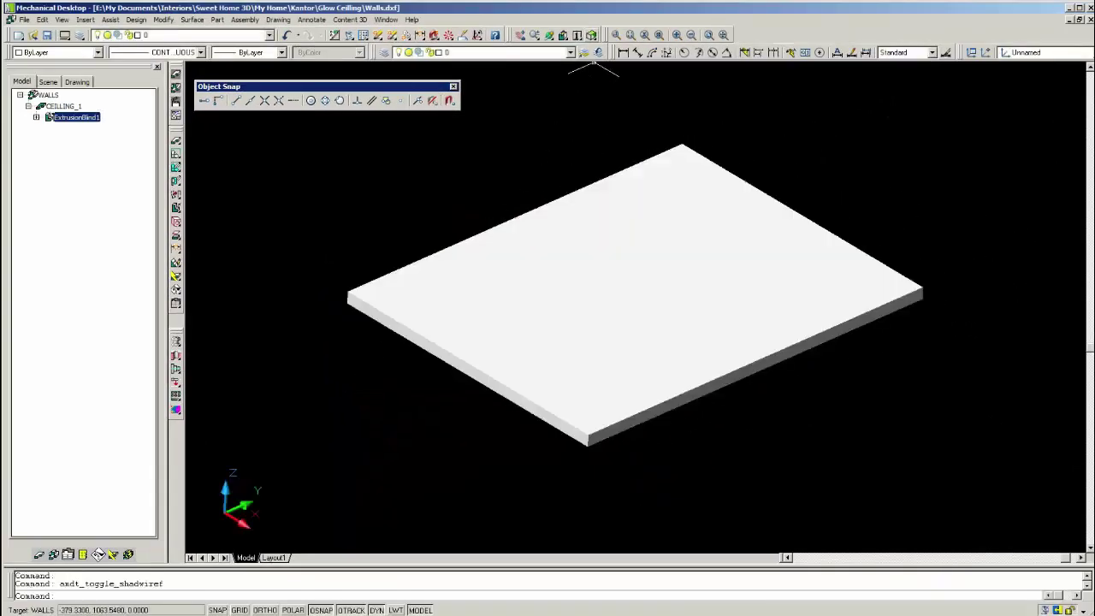
click(548, 35)
mouse_move(591, 343)
mouse_down()
mouse_move(586, 192)
mouse_move(586, 257)
mouse_move(645, 216)
mouse_up()
right_click(645, 217)
click(663, 222)
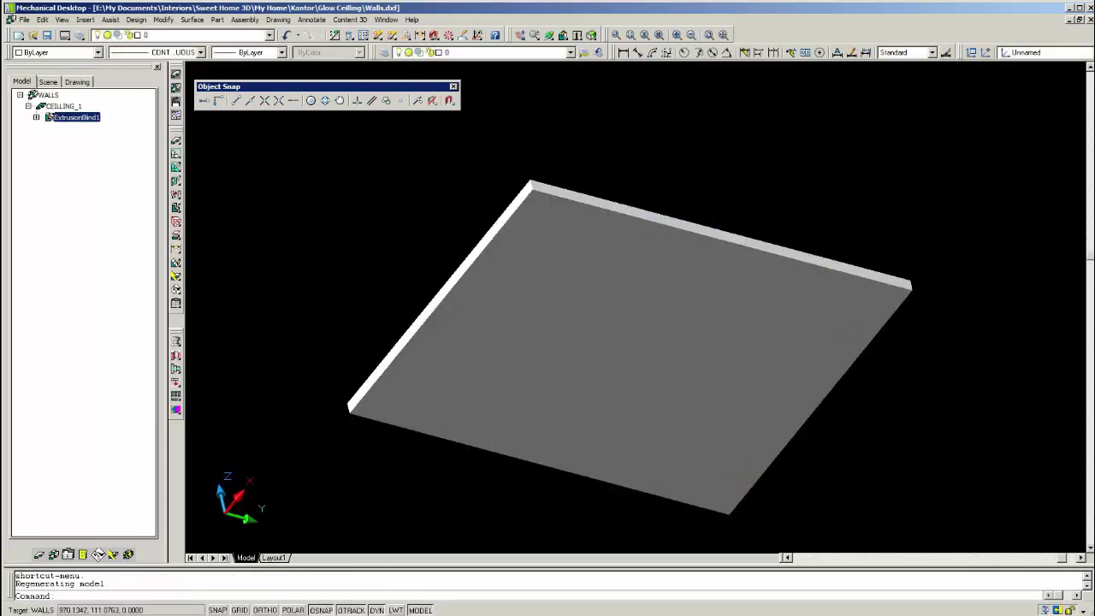
- Shell the ceiling slab with an inside thickness of 3, excluding the large bottom face
right_click(617, 140)
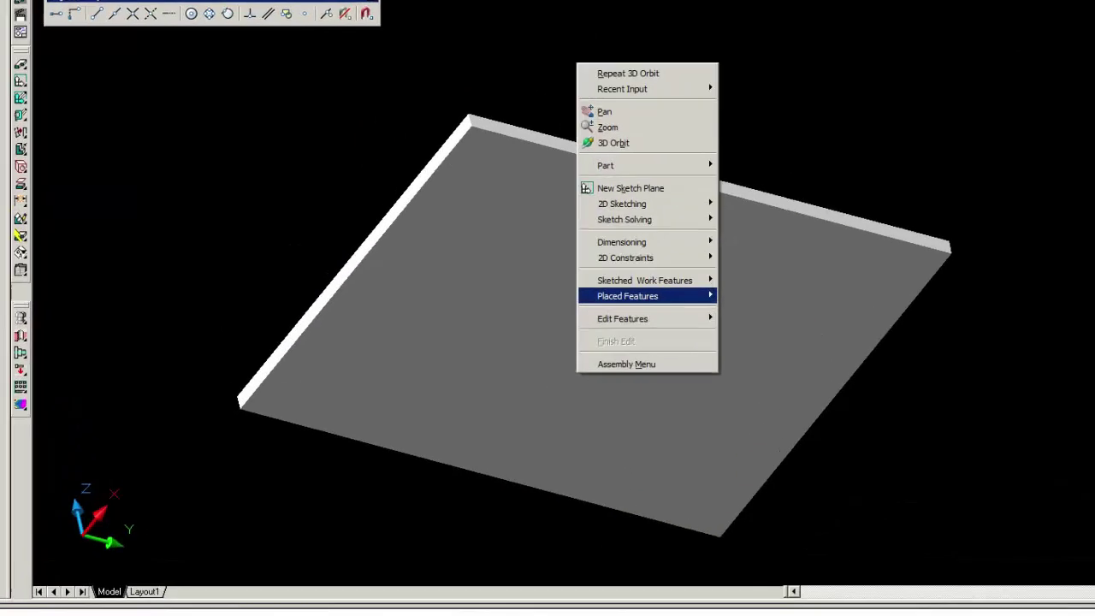
mouse_move(656, 323)
click(753, 352)
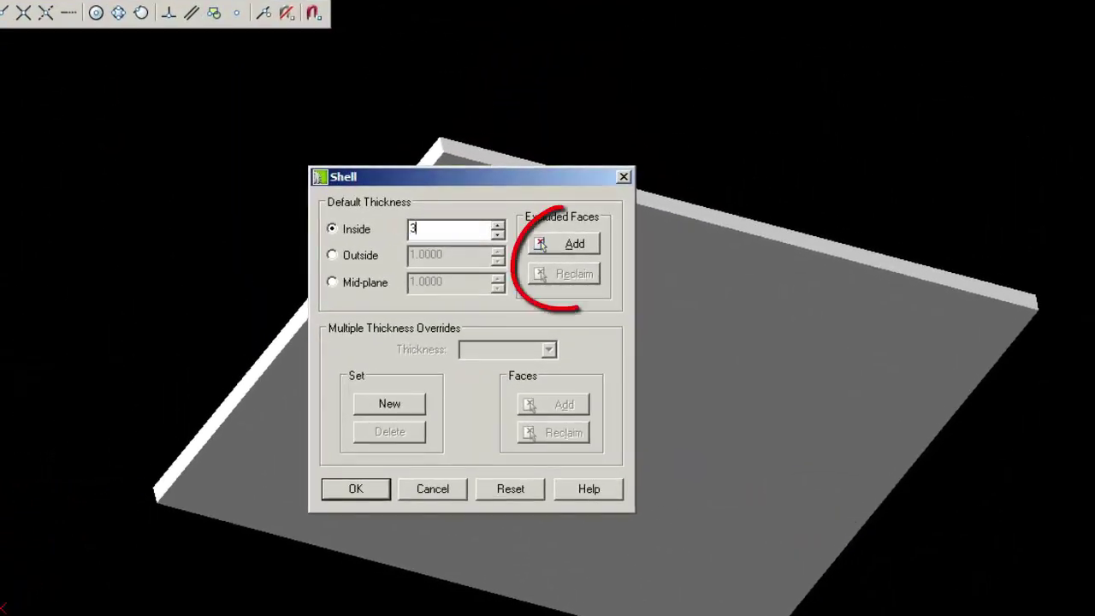
click(543, 245)
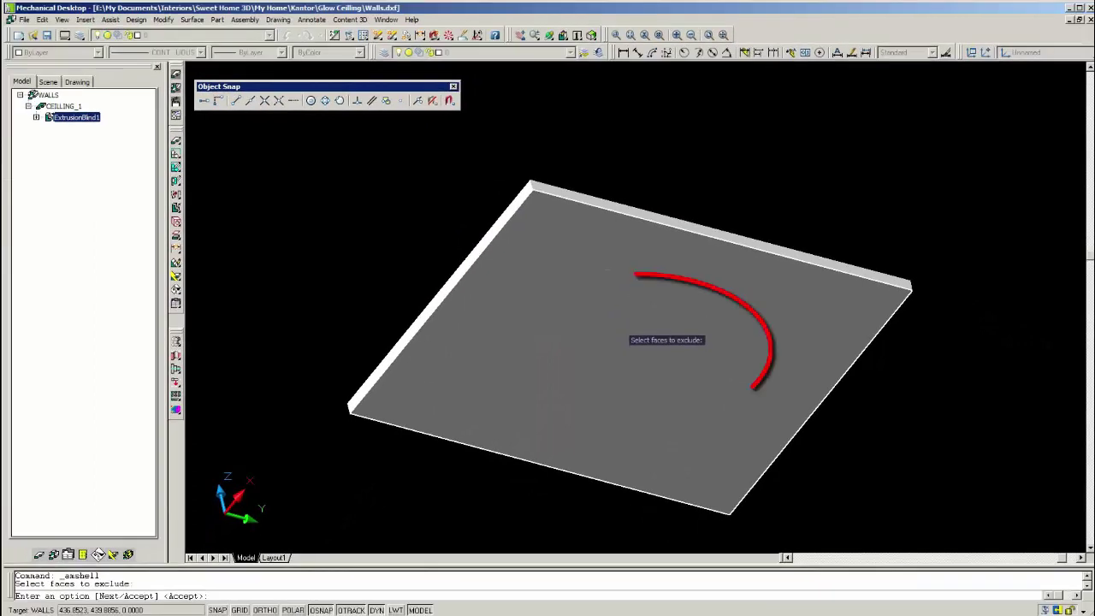
key(Return)
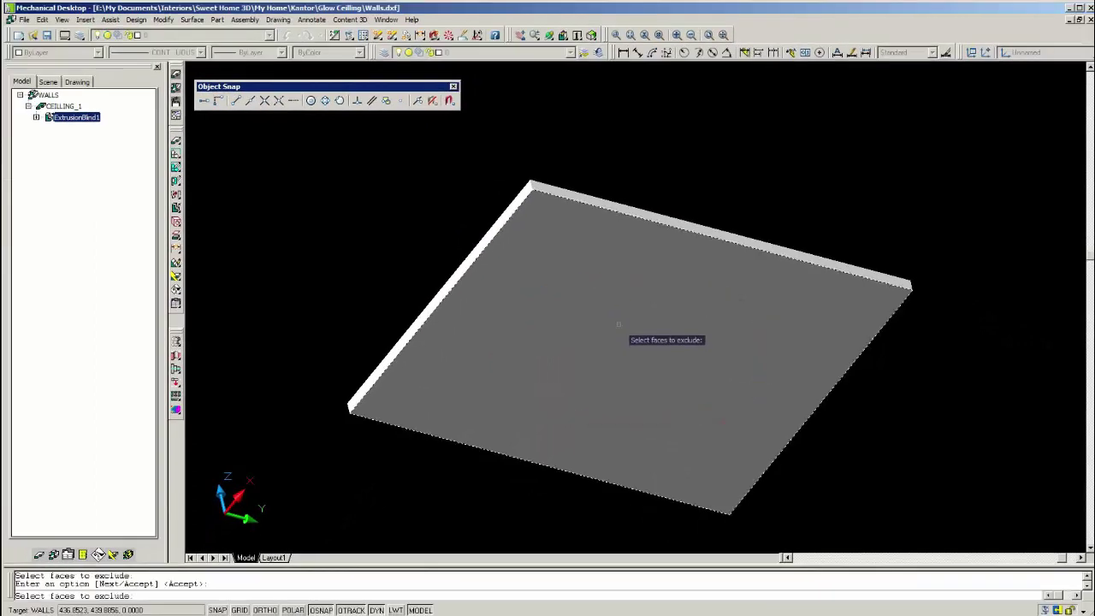
key(Return)
click(476, 404)
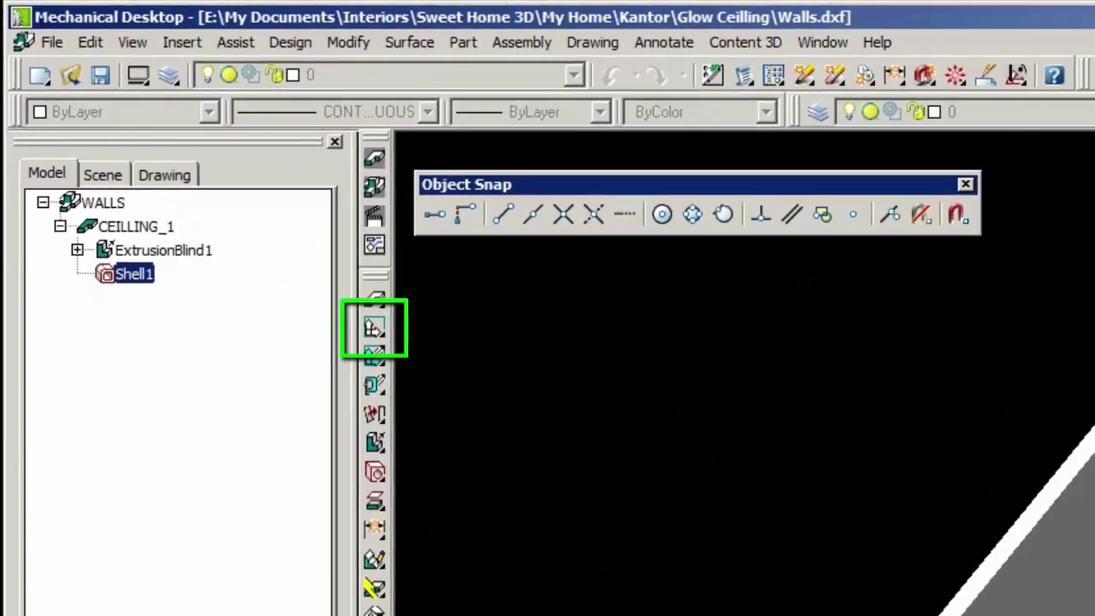
- Place a new sketch plane on the inside face of the shelled ceiling and display the part in wireframe
click(864, 423)
key(Return)
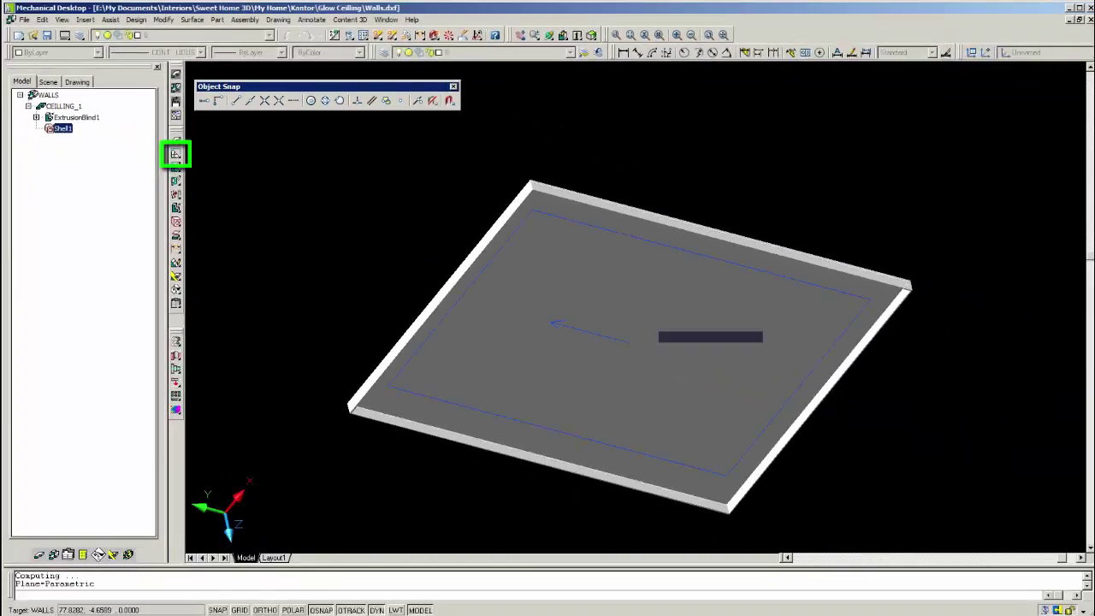
key(Return)
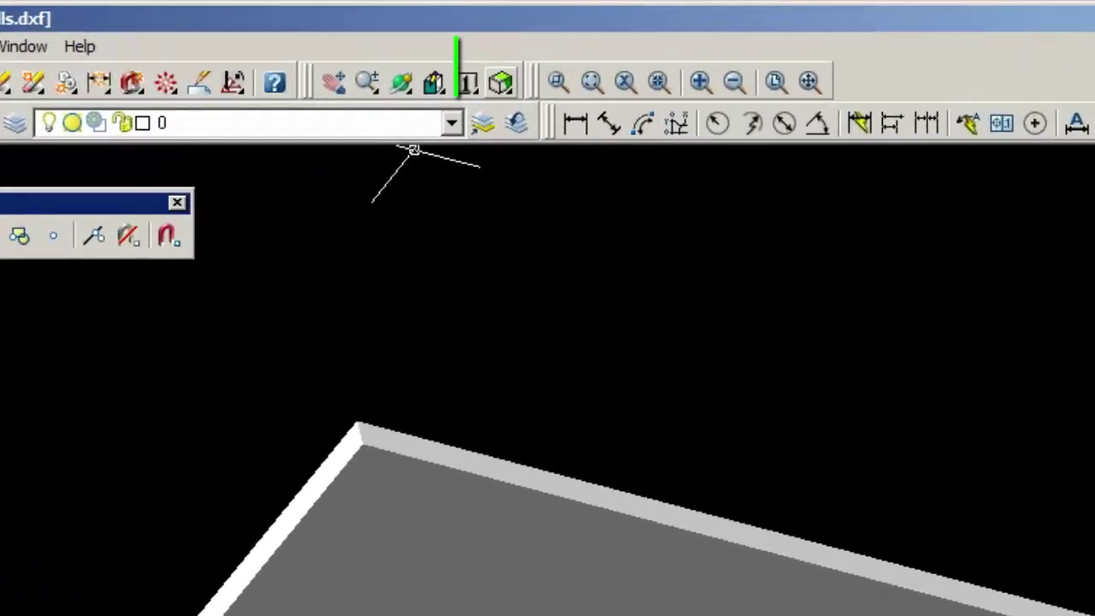
click(500, 82)
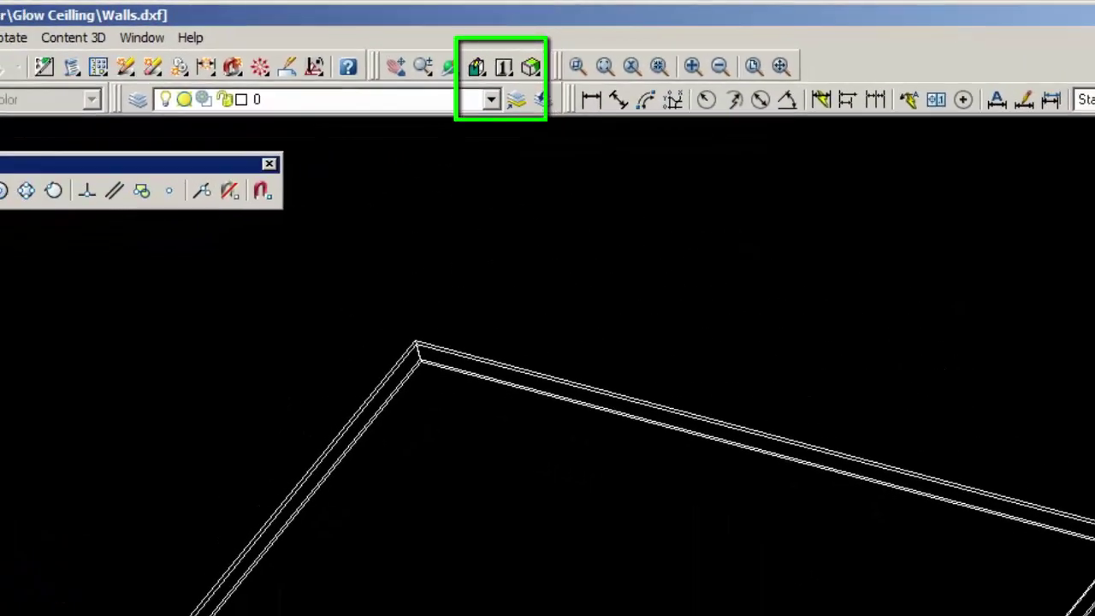
- Change the color of the ceiling part to index color 33
scroll(315, 409, up, 2)
scroll(424, 418, up, 2)
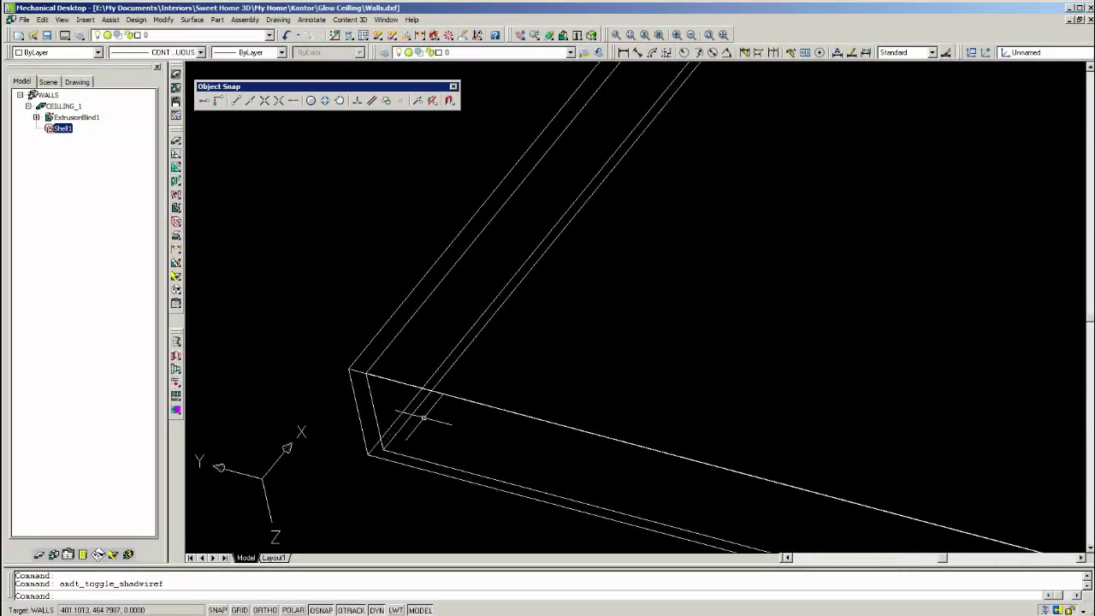
right_click(61, 106)
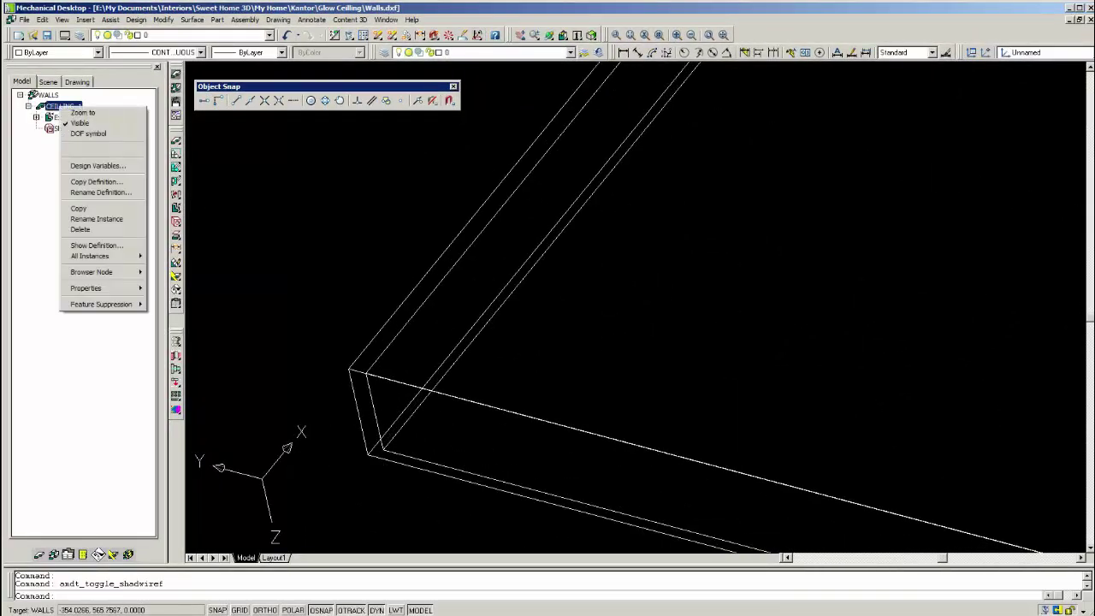
mouse_move(94, 288)
click(167, 289)
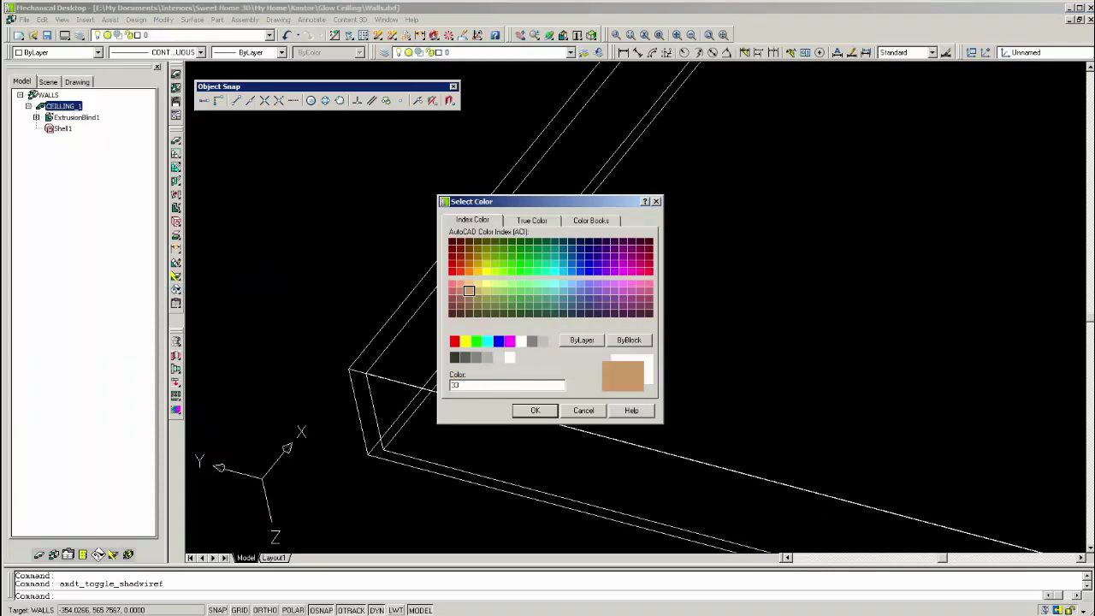
click(534, 410)
scroll(403, 410, down, 4)
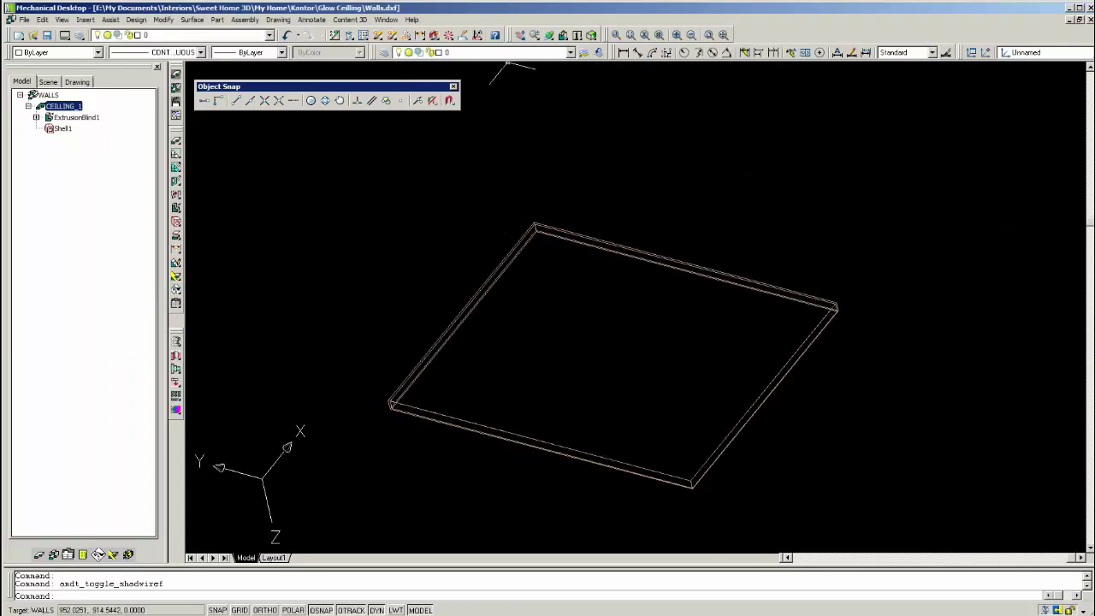
- Draw a rectangle of about 782 by 978 between diagonally opposite inner corners of the shelled ceiling
click(549, 35)
drag(561, 342, 539, 329)
right_click(539, 328)
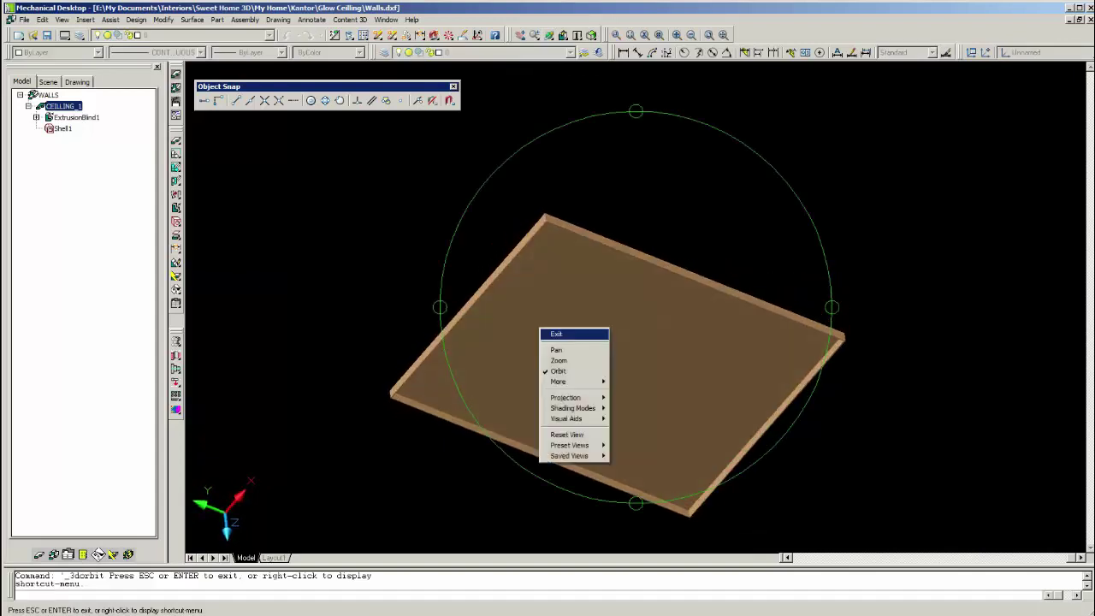
click(552, 334)
scroll(376, 389, up, 5)
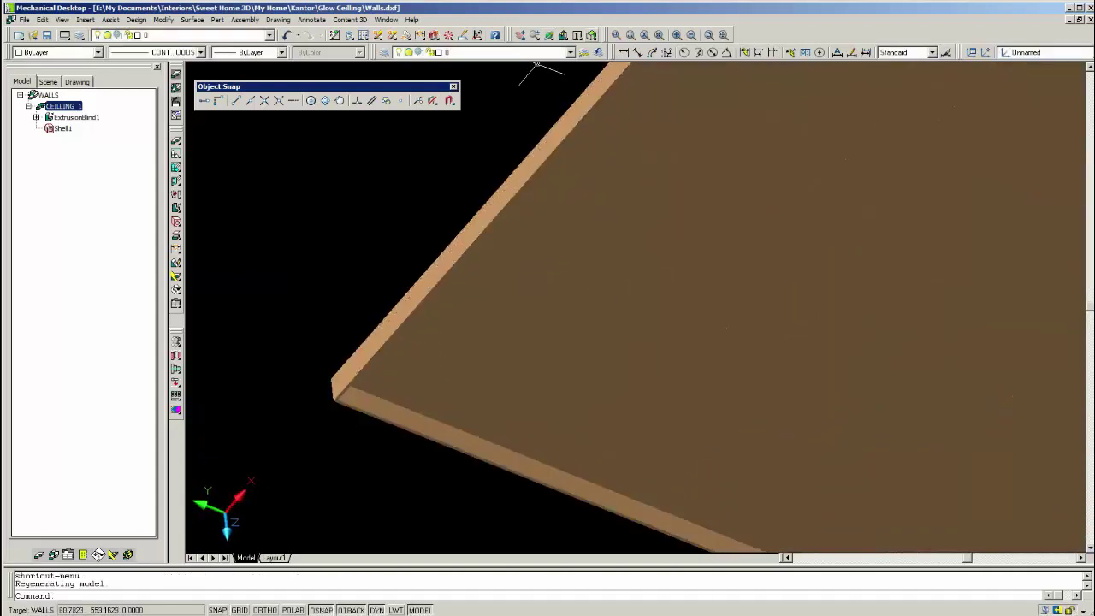
click(563, 34)
text(rec)
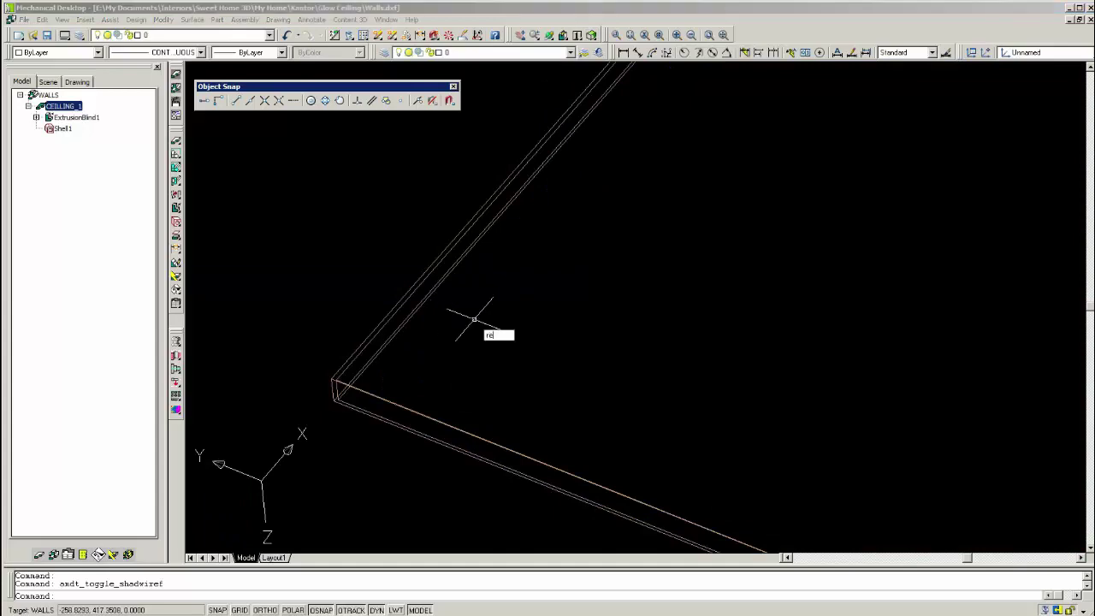
key(Return)
click(335, 379)
scroll(333, 377, down, 4)
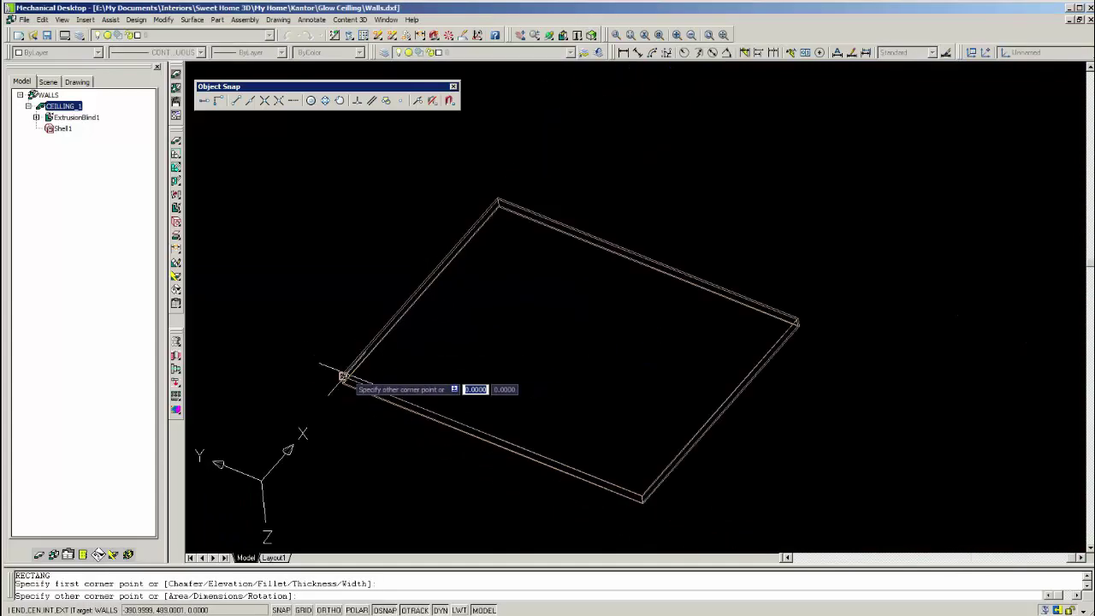
scroll(791, 317, up, 5)
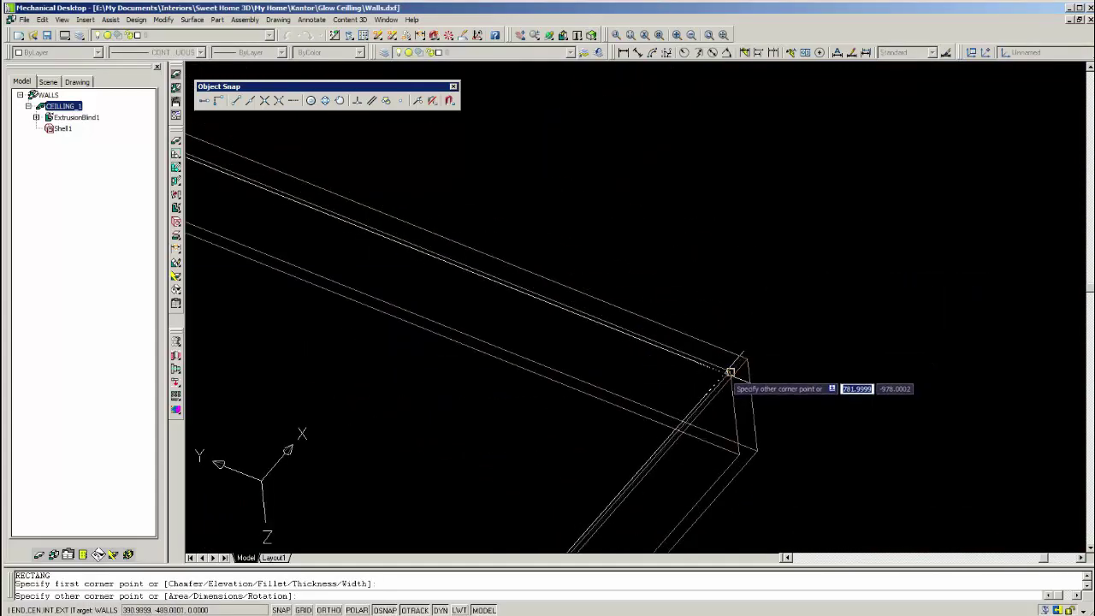
click(730, 373)
scroll(861, 288, down, 5)
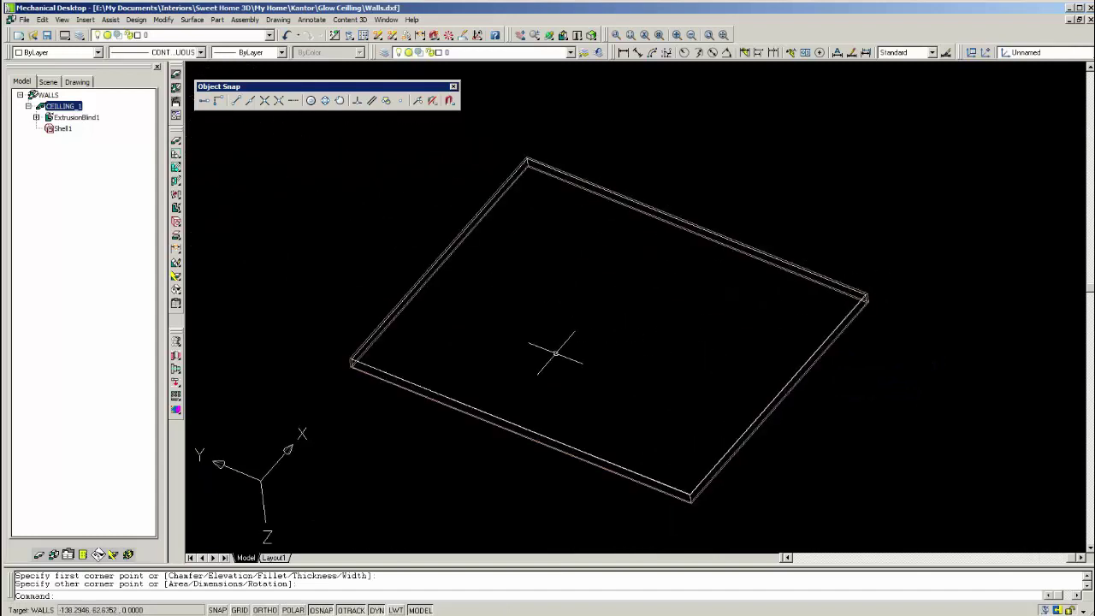
- Offset the new rectangle inward by a distance of 50
text(o)
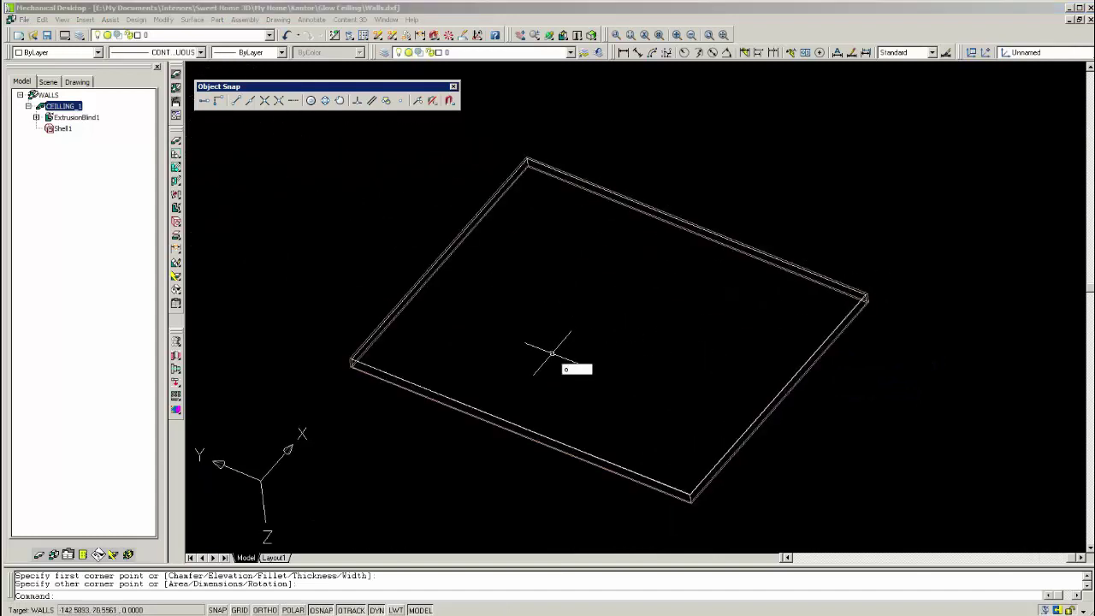
key(Return)
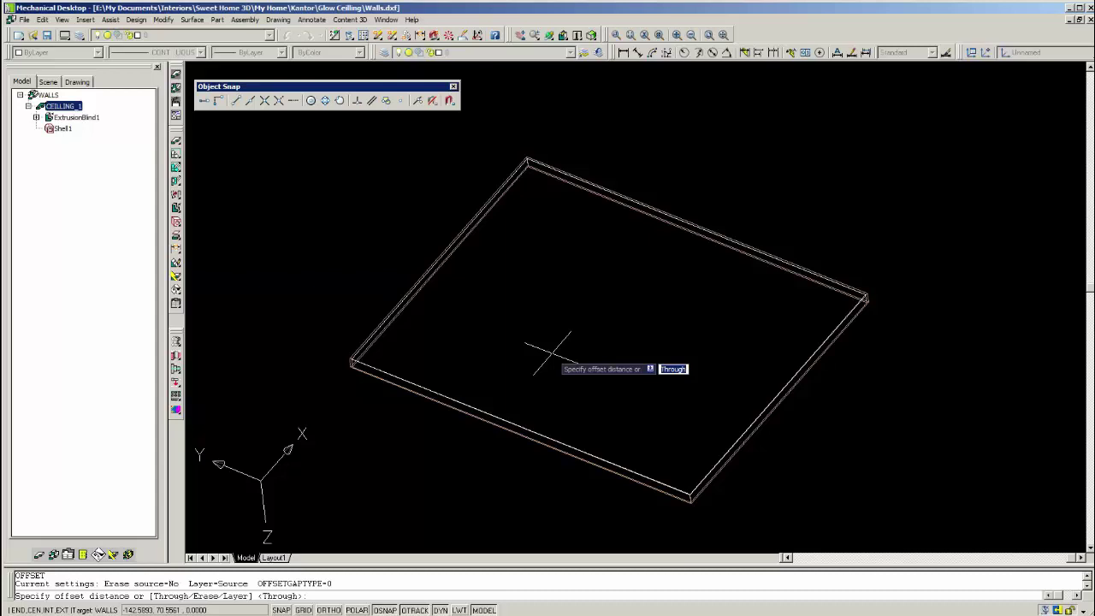
text(5)
key(Return)
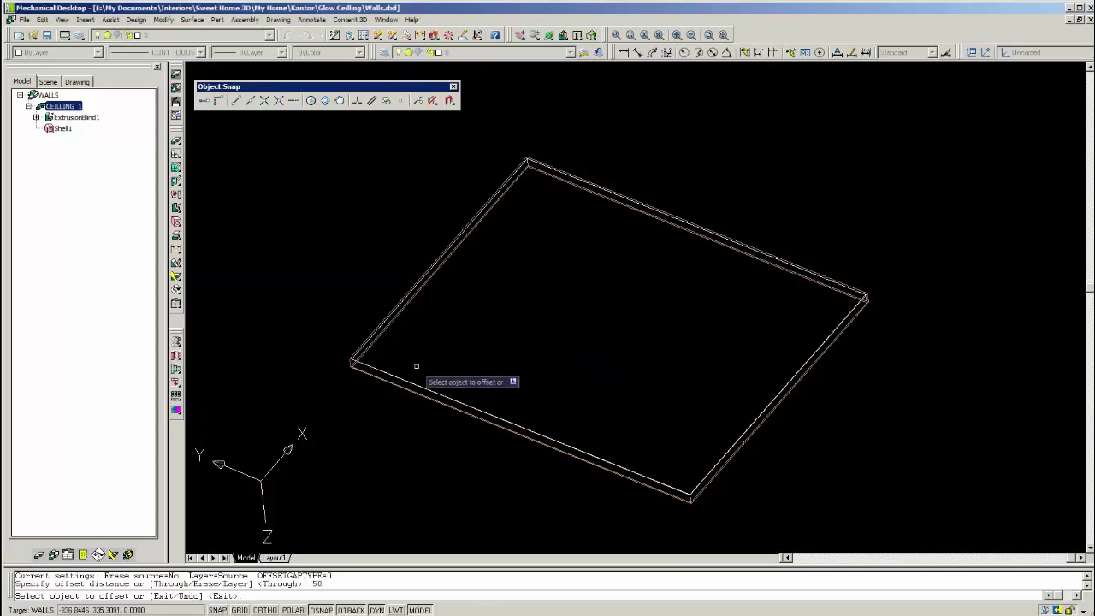
click(393, 313)
click(428, 360)
key(Return)
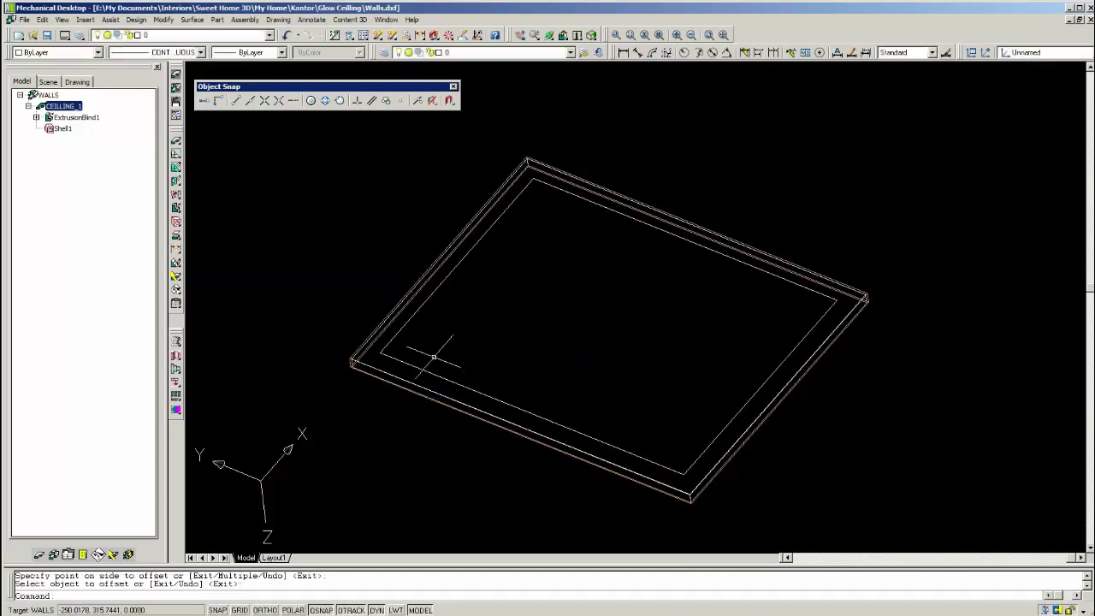
- Convert the offset inner rectangle into a sketch profile for the ceiling part
text(po)
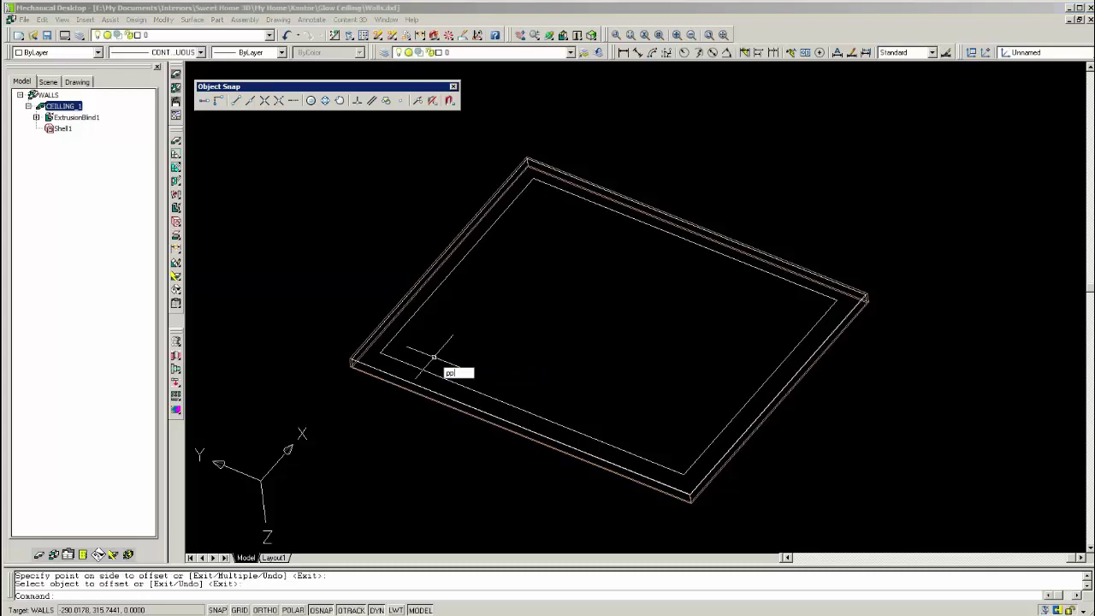
key(Return)
click(437, 374)
key(Return)
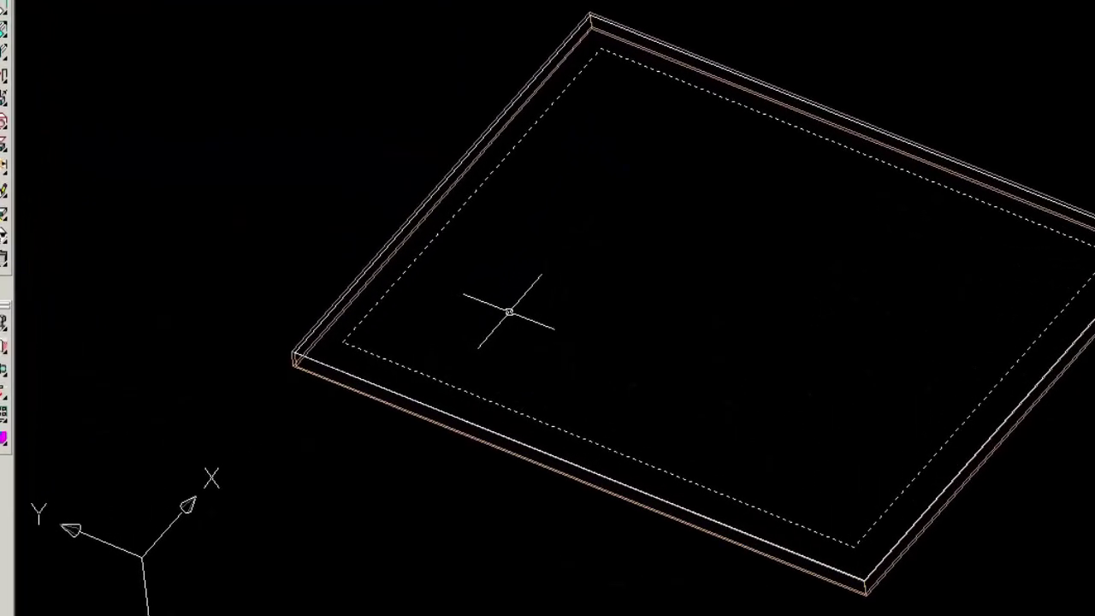
- Measure the distance from the new profile's corner to the nearest outer corner of the ceiling's lower rim
key(Return)
click(344, 343)
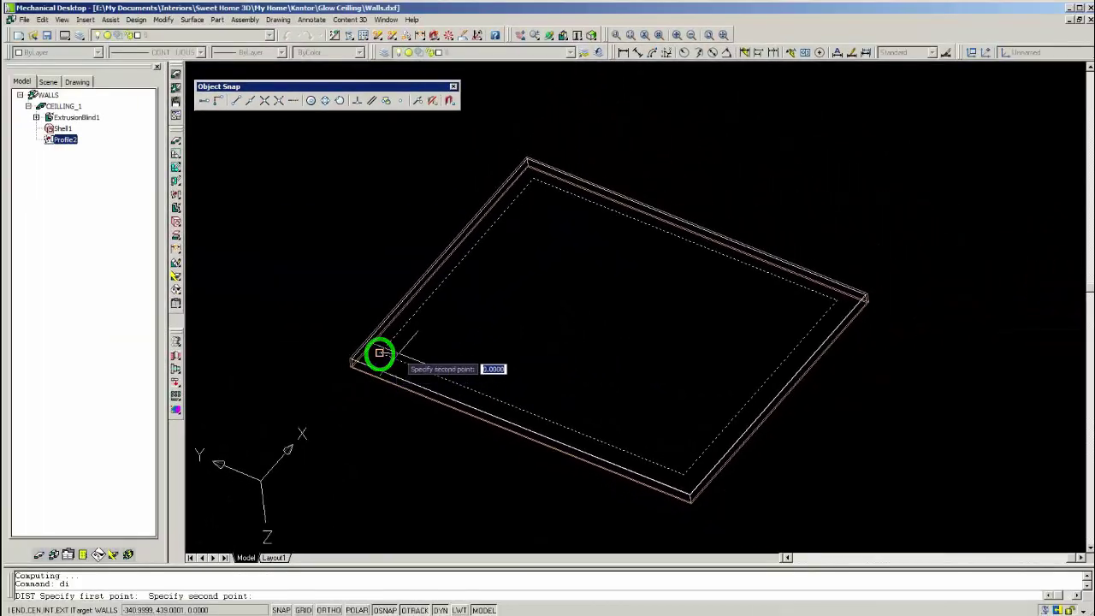
scroll(322, 365, up, 4)
scroll(287, 364, up, 5)
click(382, 391)
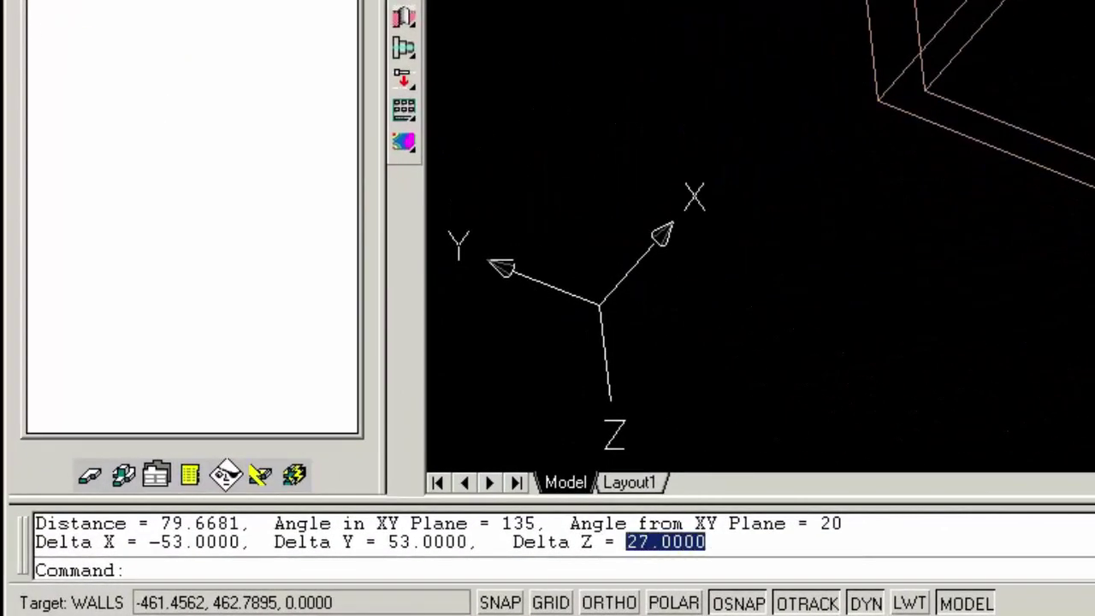
click(682, 264)
click(701, 293)
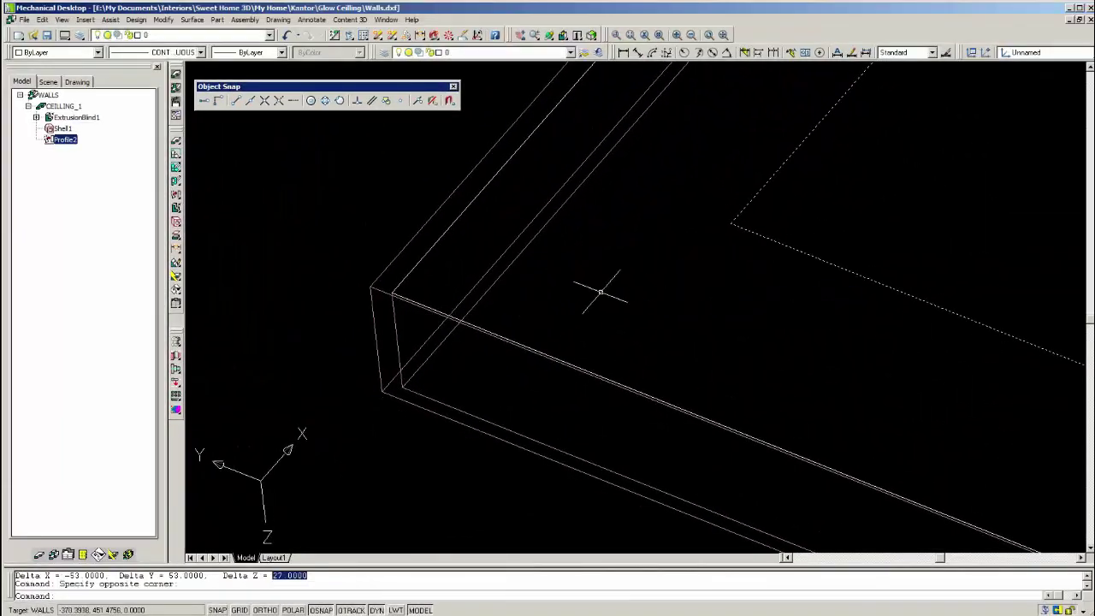
- Extrude the inner profile as a Join with a blind distance of 27 and a draft angle of 0
scroll(601, 292, down, 5)
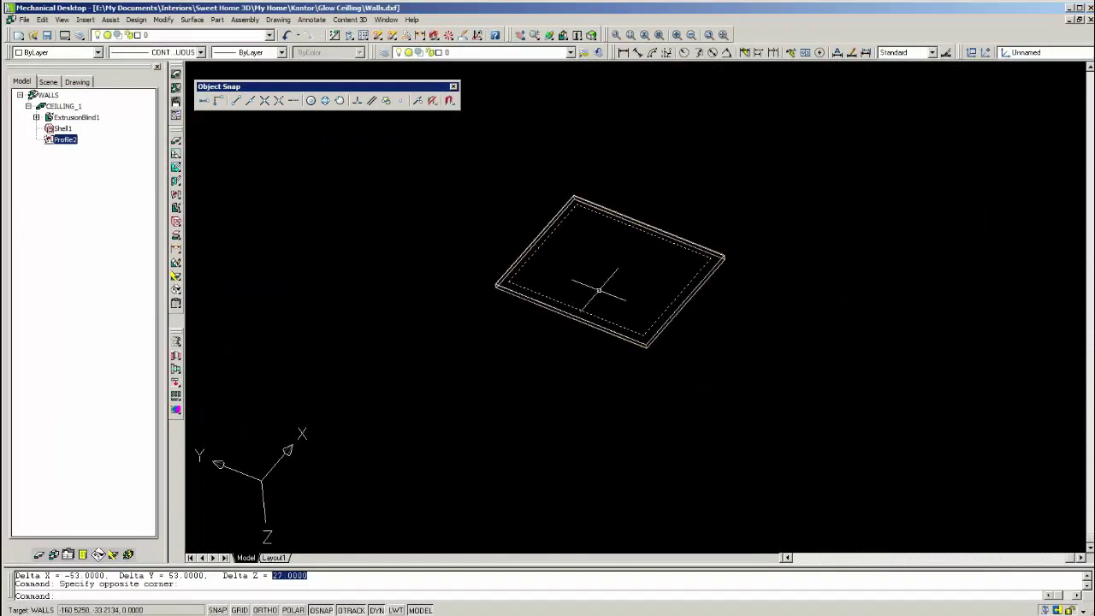
text(o)
key(Return)
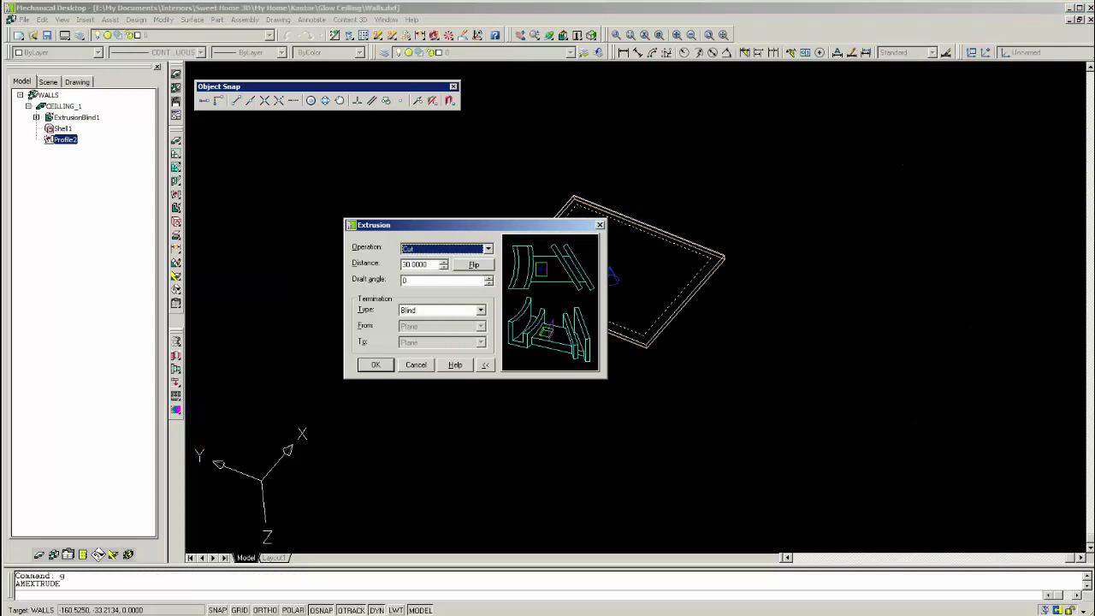
click(488, 249)
click(437, 268)
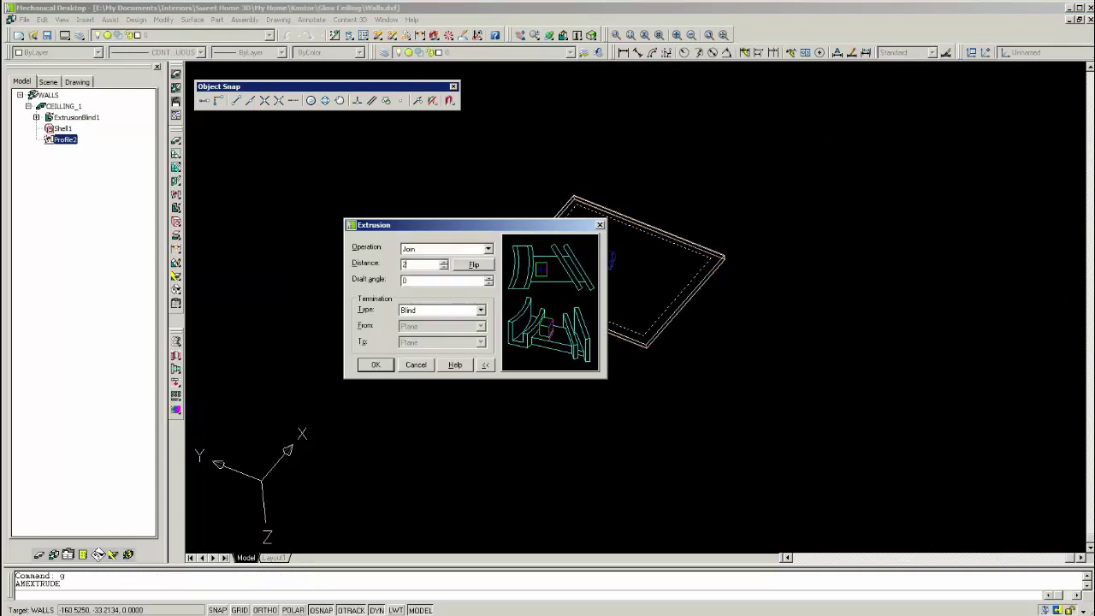
drag(475, 225, 401, 204)
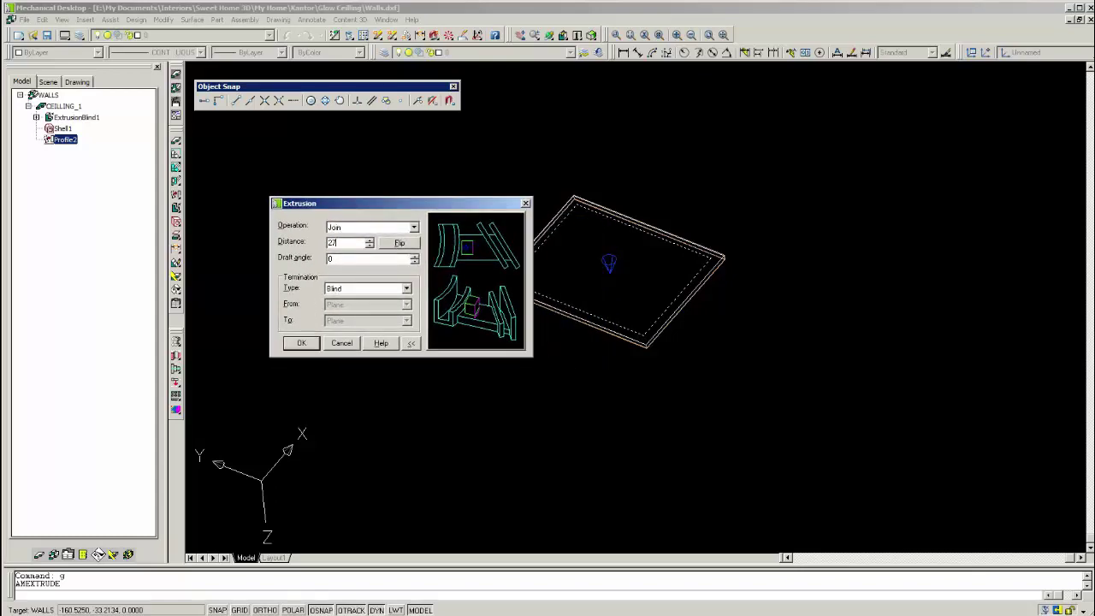
click(307, 340)
- Shade the ceiling and orbit it to examine the extruded inner panel and the gap around it
click(591, 35)
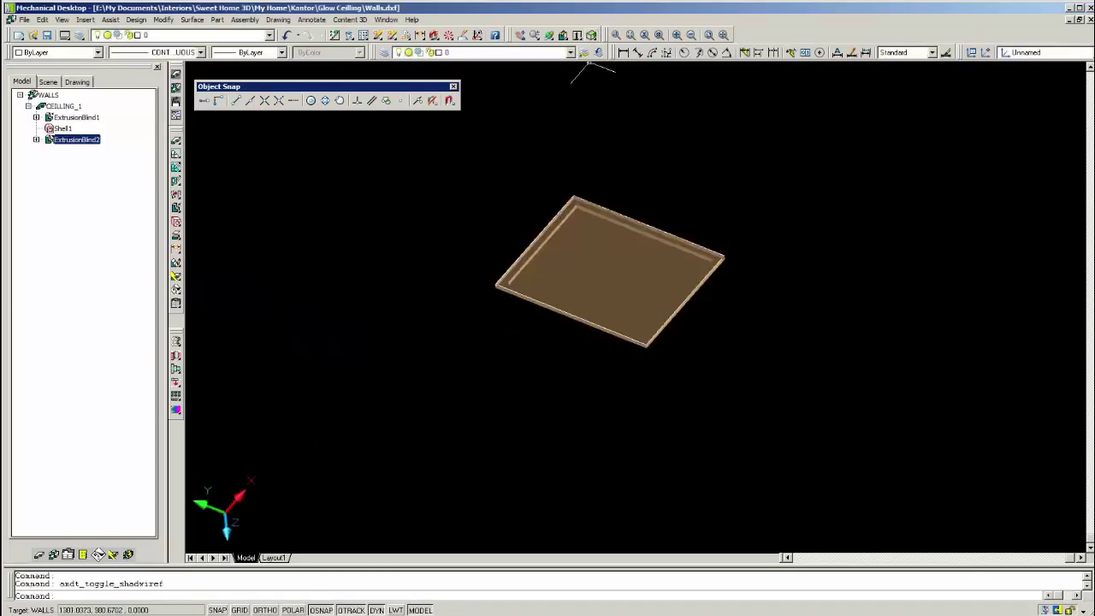
click(548, 35)
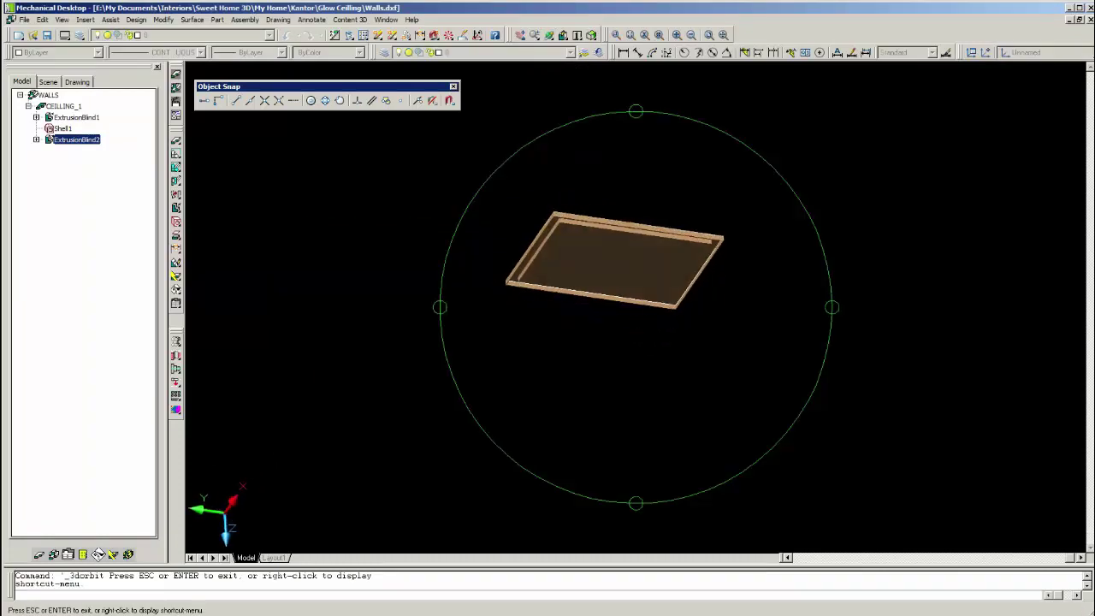
scroll(585, 231, up, 5)
mouse_move(585, 231)
mouse_down()
mouse_move(498, 229)
mouse_move(491, 177)
mouse_move(458, 235)
mouse_move(494, 226)
mouse_move(549, 235)
mouse_up()
drag(684, 411, 735, 320)
right_click(736, 320)
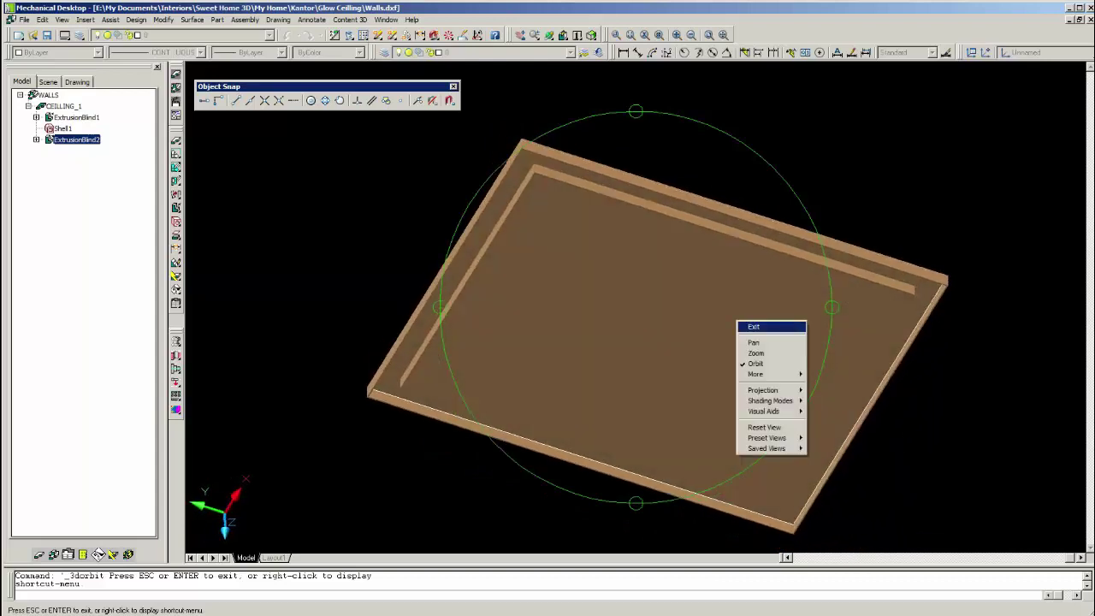
click(753, 326)
scroll(557, 83, up, 5)
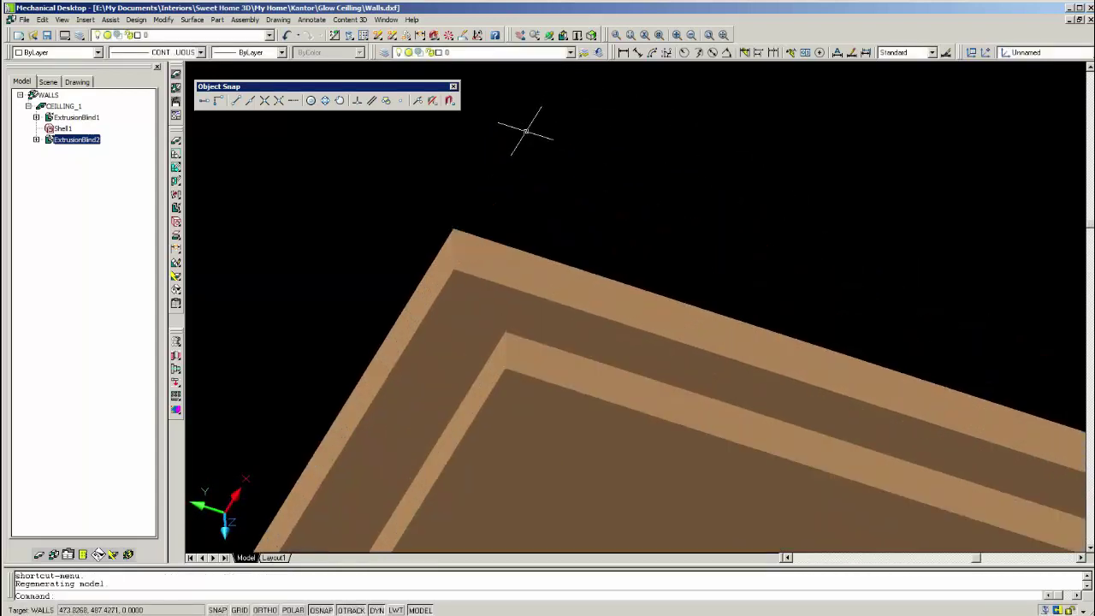
- Fillet the four vertical corner edges of the raised inner panel with a constant radius of 20
click(598, 52)
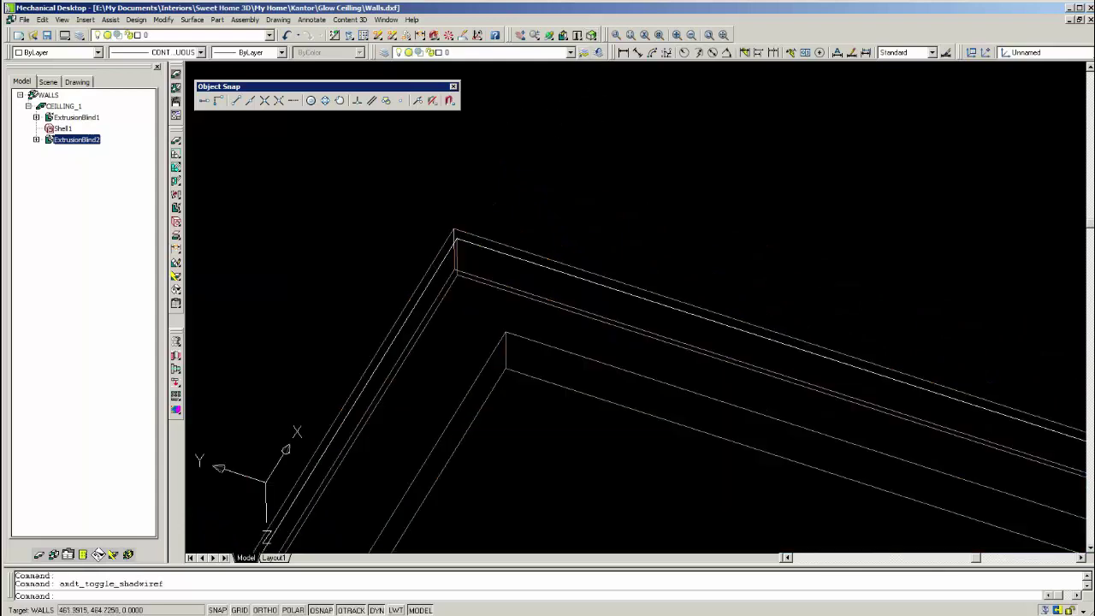
right_click(562, 193)
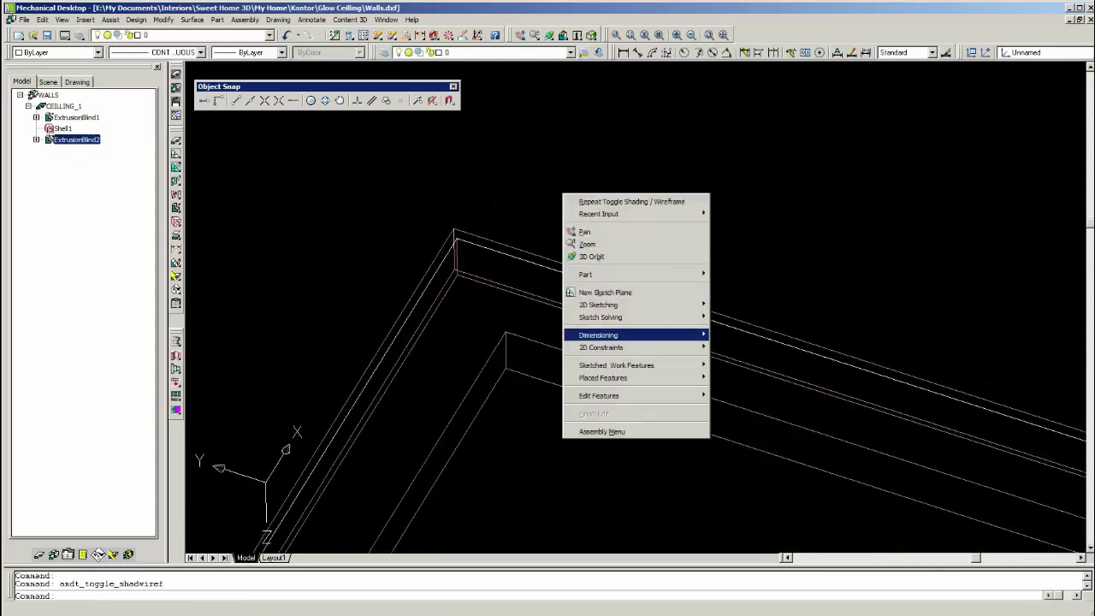
mouse_move(634, 378)
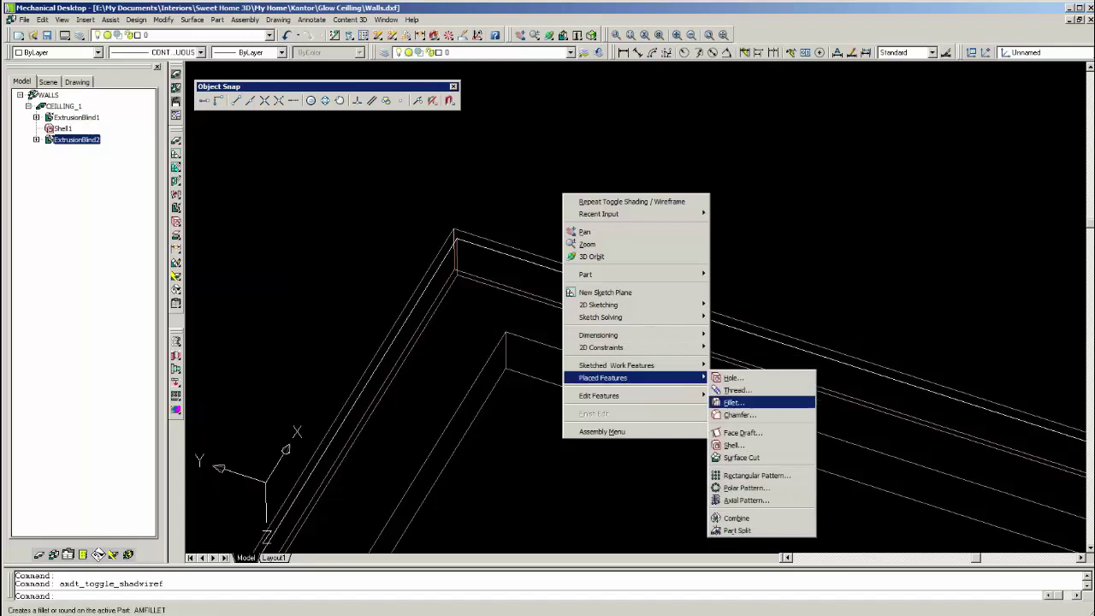
click(734, 402)
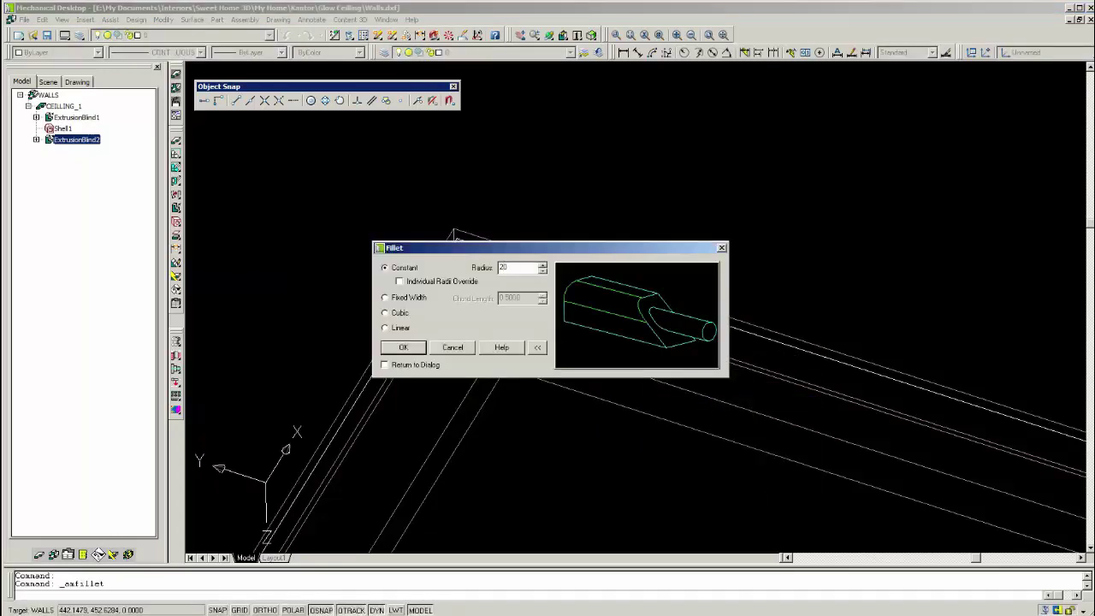
click(403, 347)
scroll(590, 275, down, 3)
scroll(615, 294, up, 8)
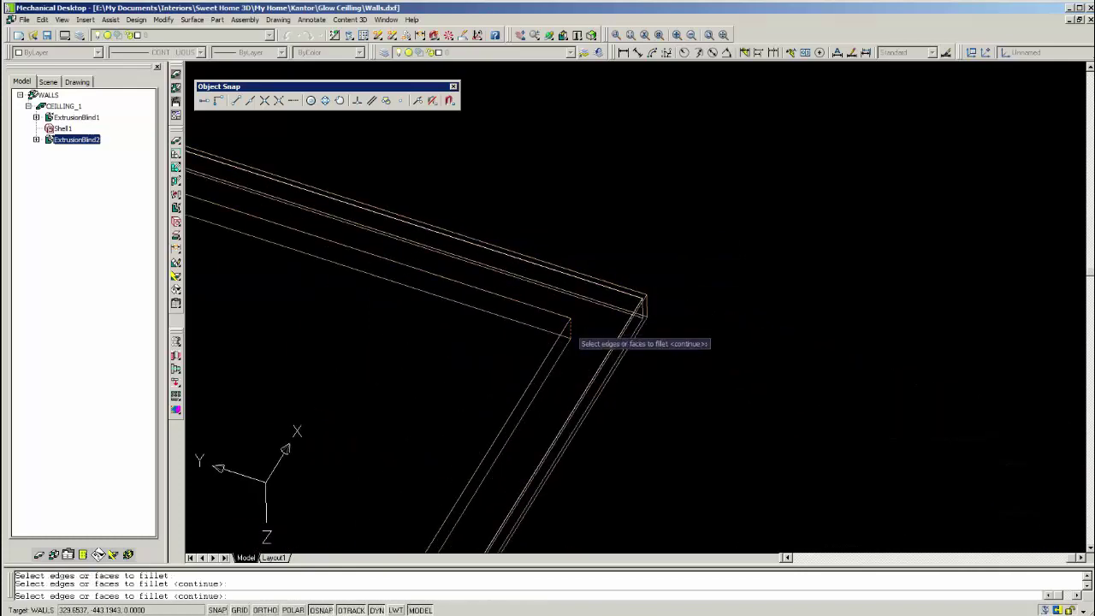
scroll(710, 233, down, 3)
scroll(599, 381, up, 6)
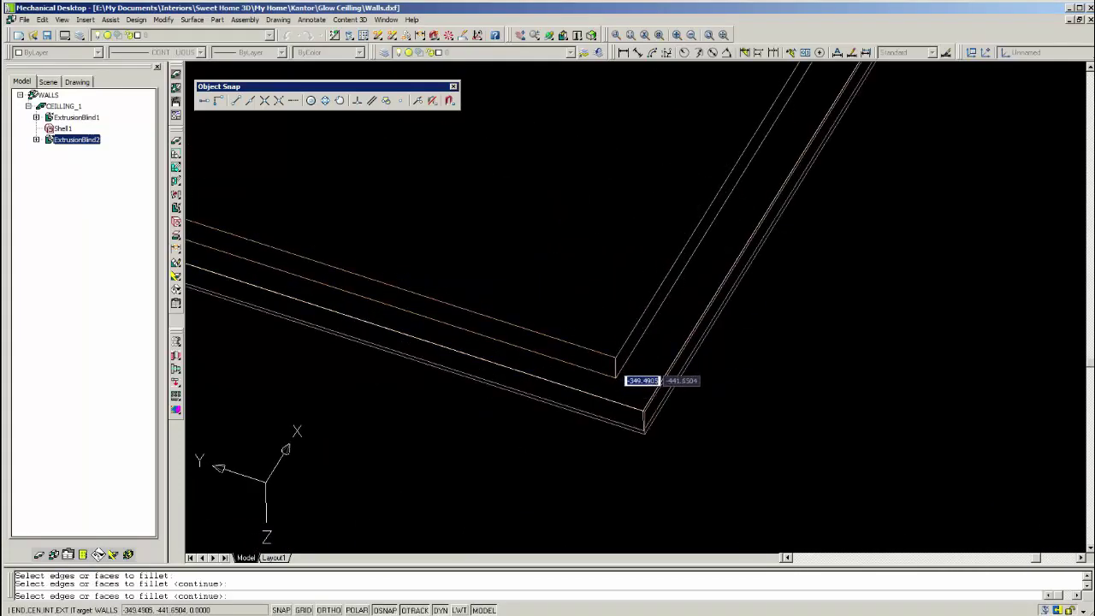
scroll(650, 402, down, 4)
scroll(514, 329, up, 6)
scroll(499, 323, up, 2)
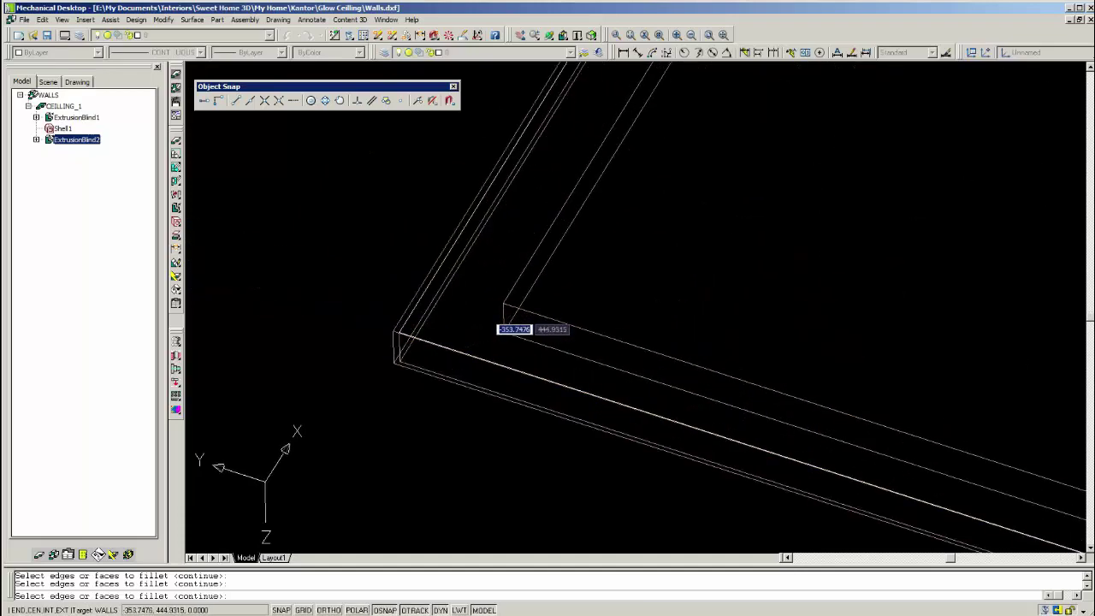
key(Return)
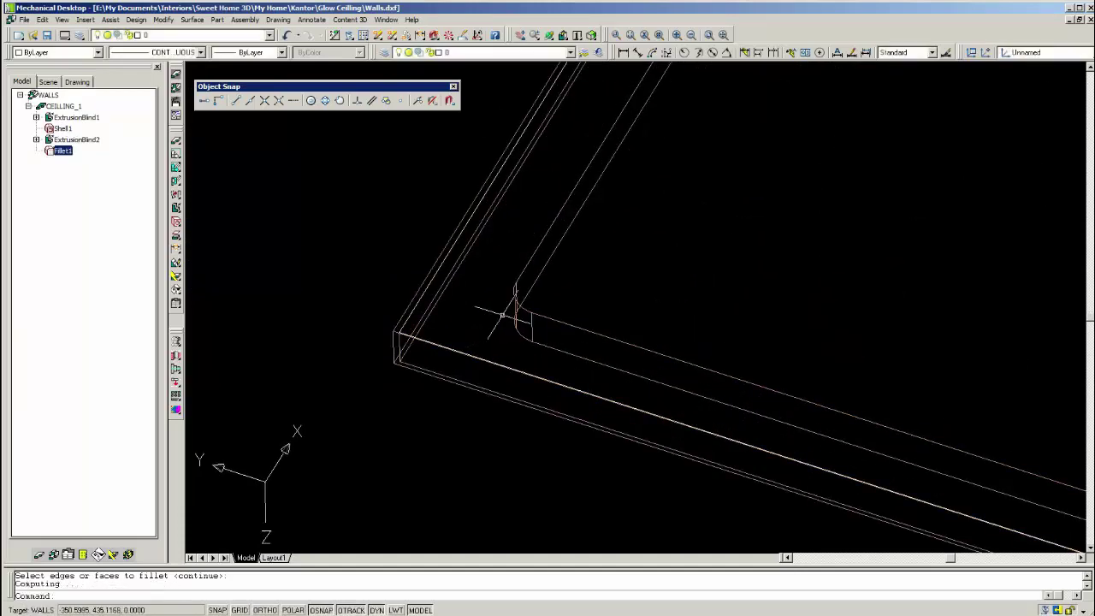
- Shade the whole ceiling and orbit it to examine the inner panel's rounded corners
scroll(479, 333, down, 4)
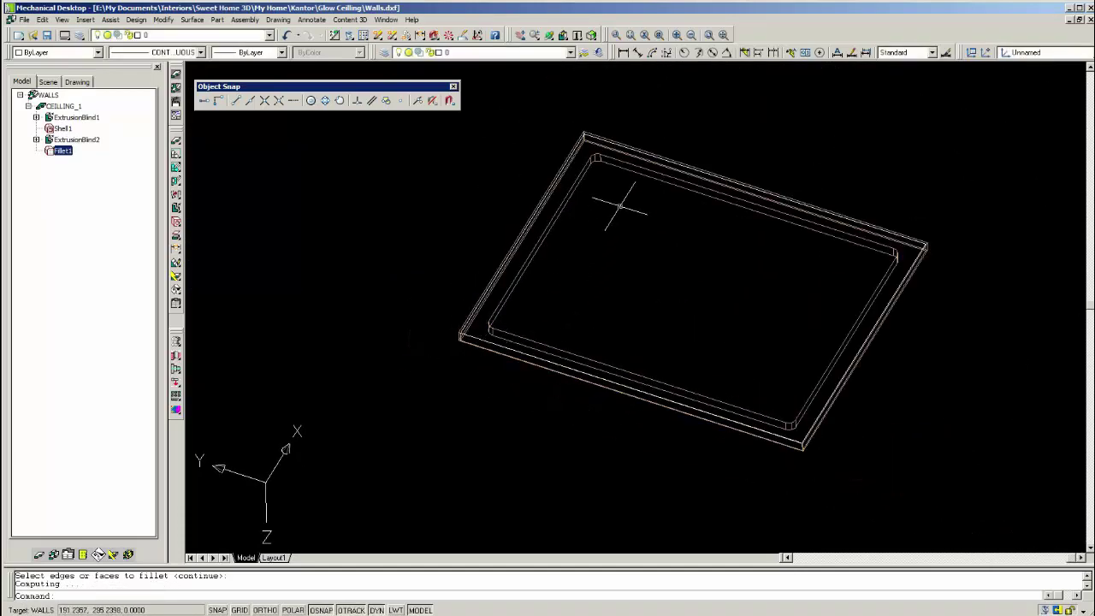
click(549, 35)
mouse_move(616, 283)
mouse_down()
mouse_move(665, 311)
mouse_move(619, 311)
mouse_move(600, 282)
mouse_move(618, 282)
mouse_up()
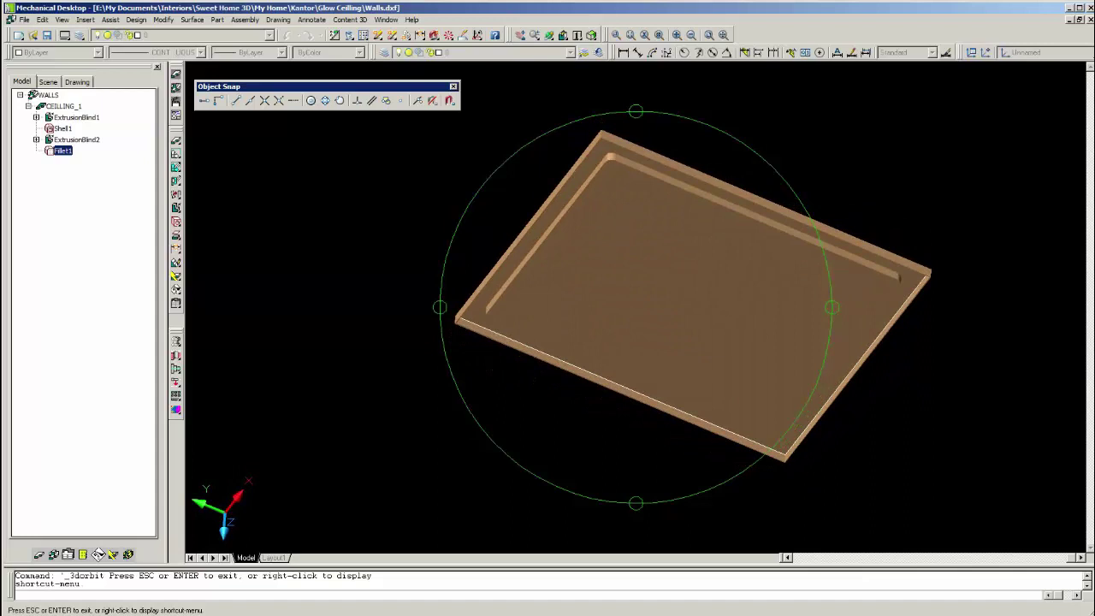
right_click(730, 329)
click(744, 334)
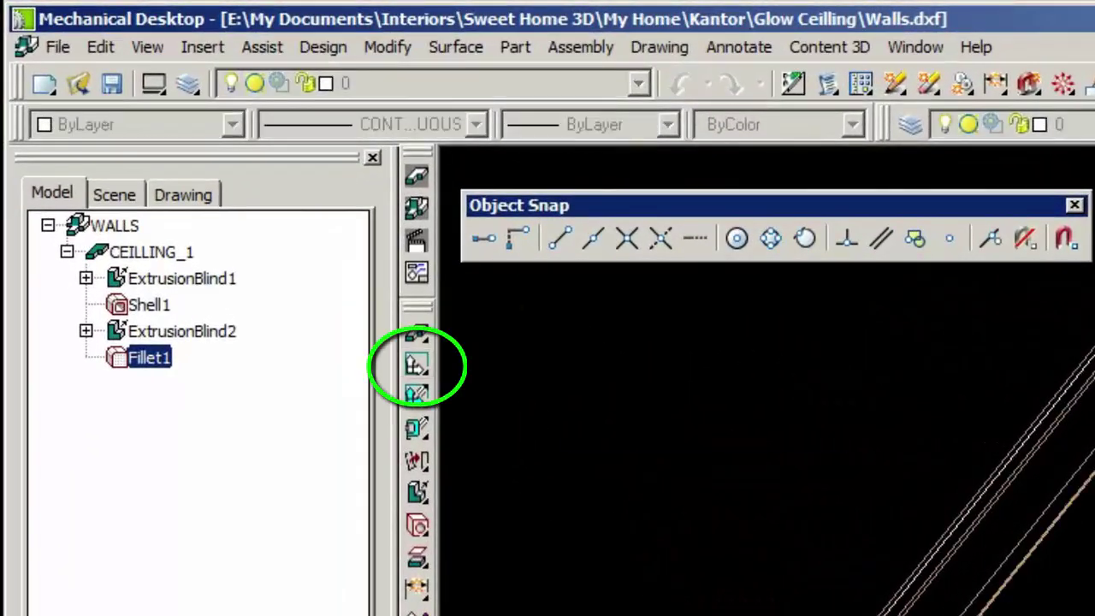
- Place a new sketch plane on the inner panel's flat face, accepting the default axis orientation
click(902, 436)
key(Return)
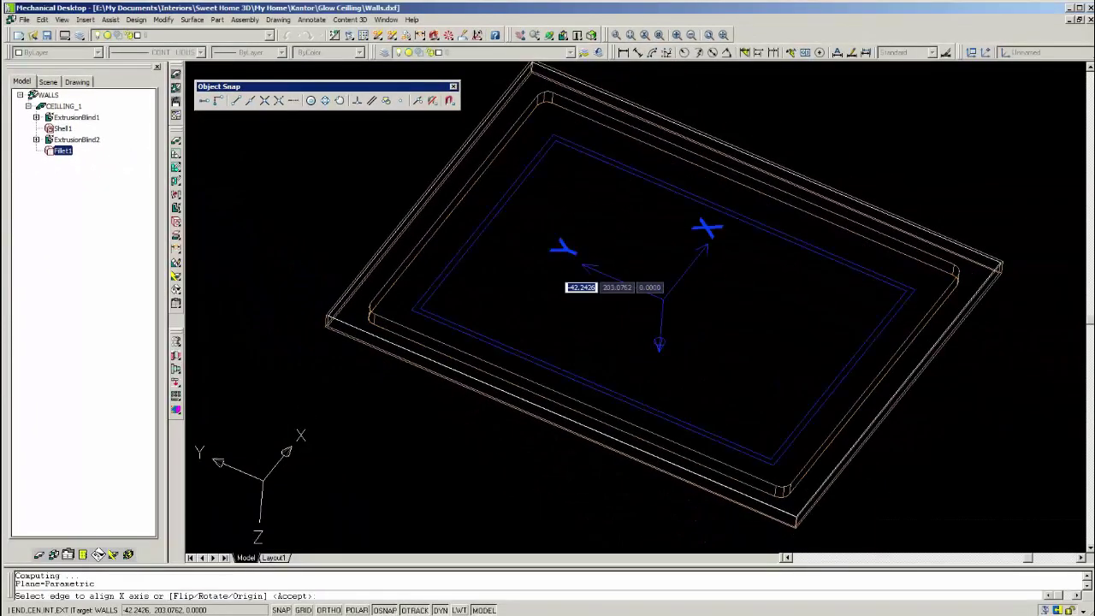
key(Return)
- Start a line and set the running object snaps to Endpoint, Midpoint, Center and Extension
text(l)
key(Return)
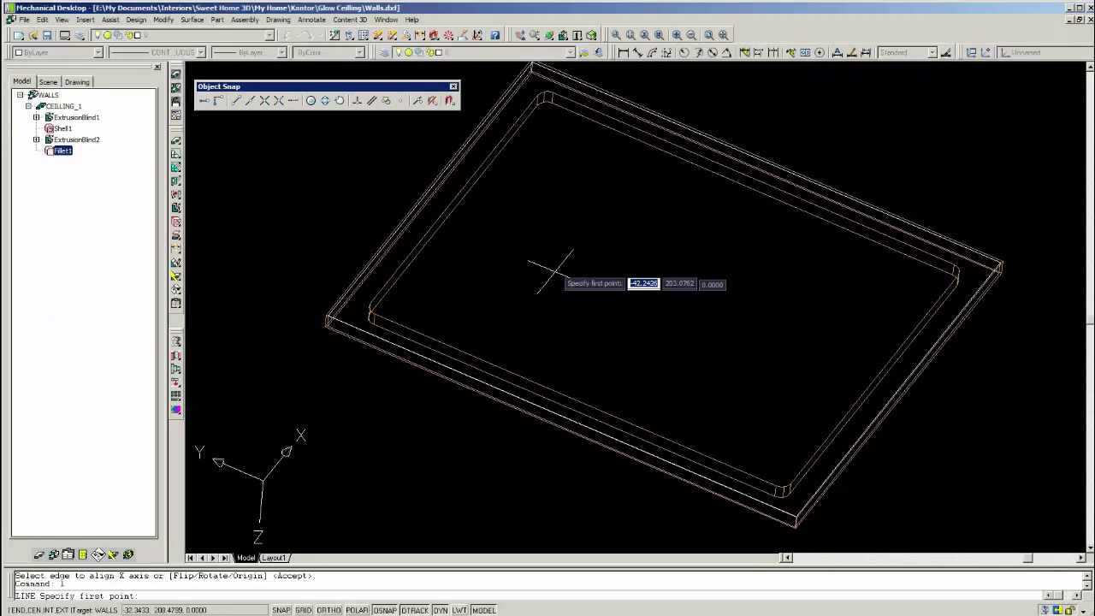
scroll(535, 99, up, 5)
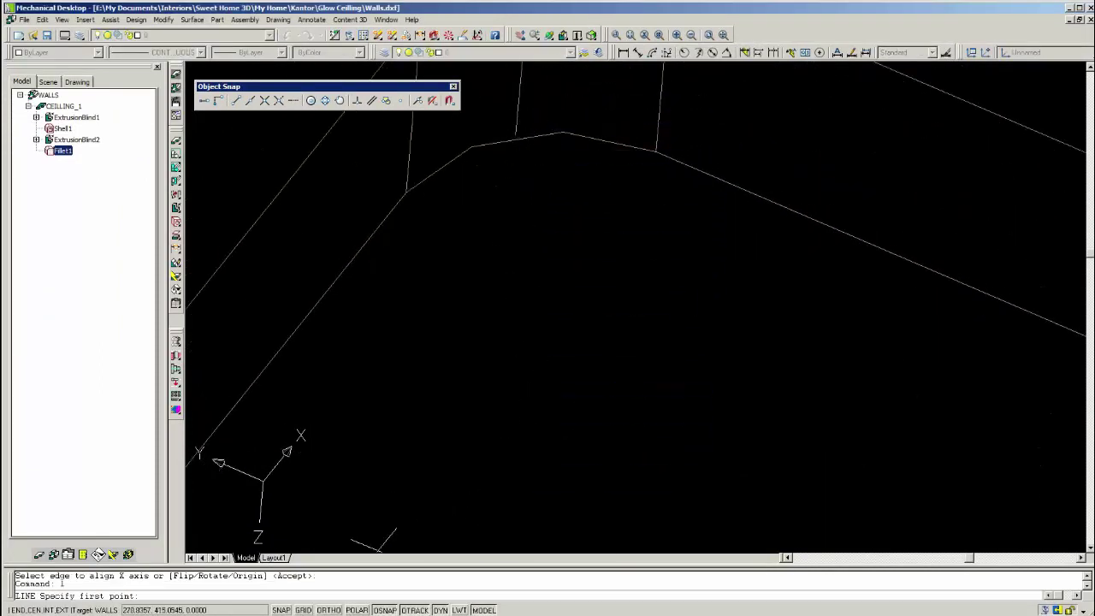
right_click(384, 610)
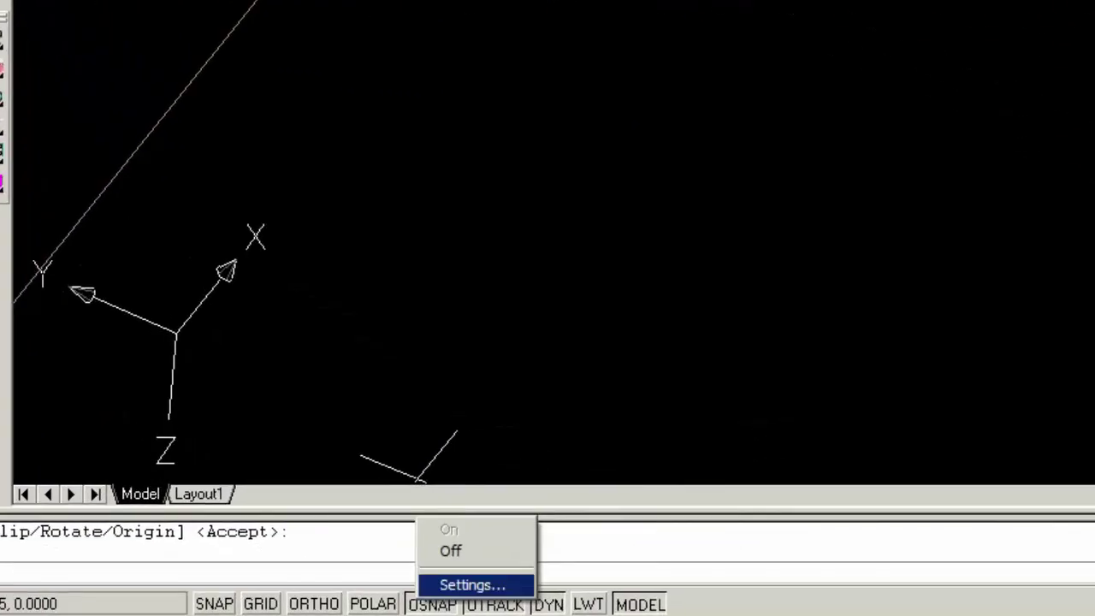
click(403, 600)
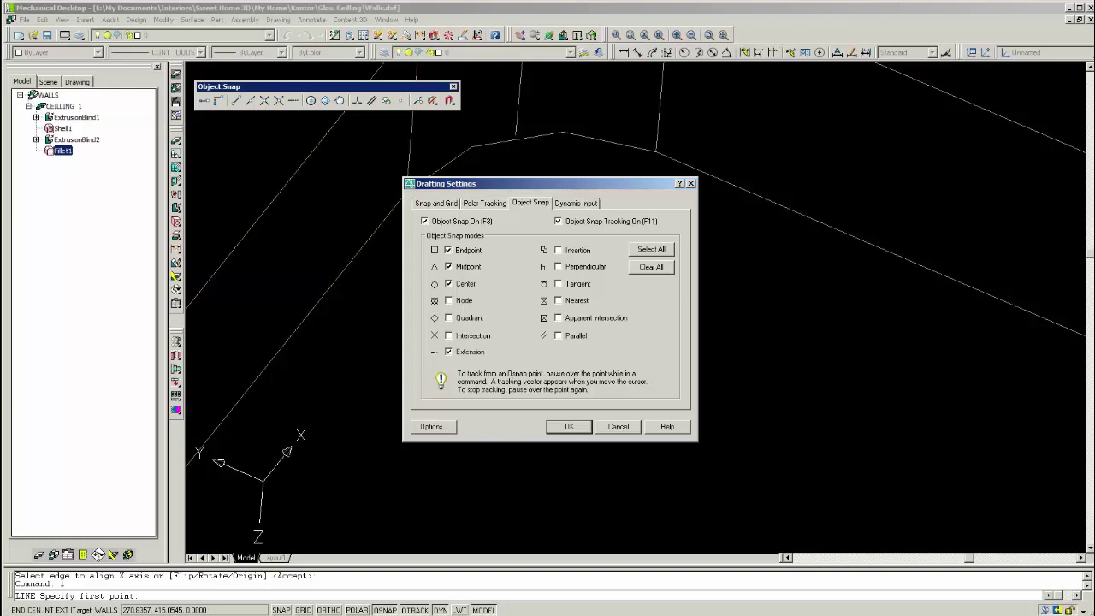
click(568, 426)
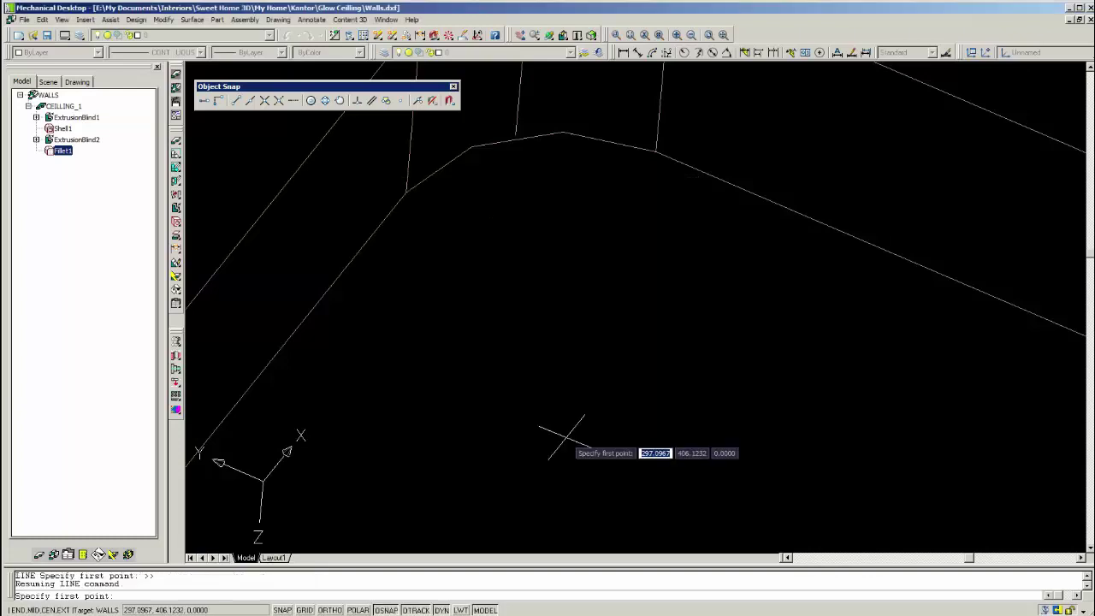
- Draw a diagonal line across the inner panel between the arc midpoints of two opposite rounded corners
click(515, 137)
scroll(515, 137, down, 5)
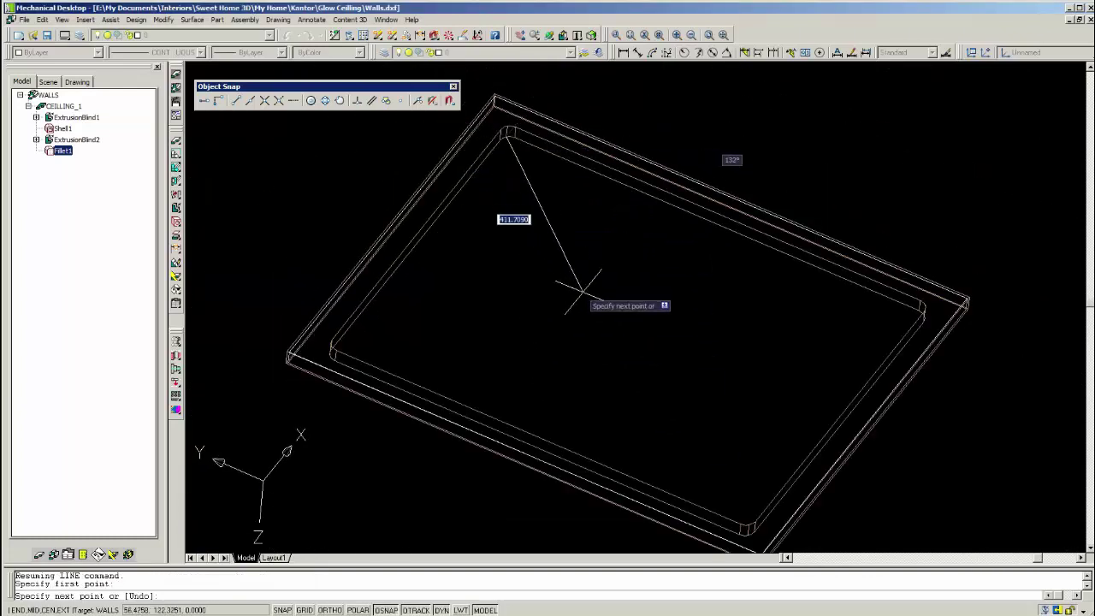
scroll(745, 528, up, 5)
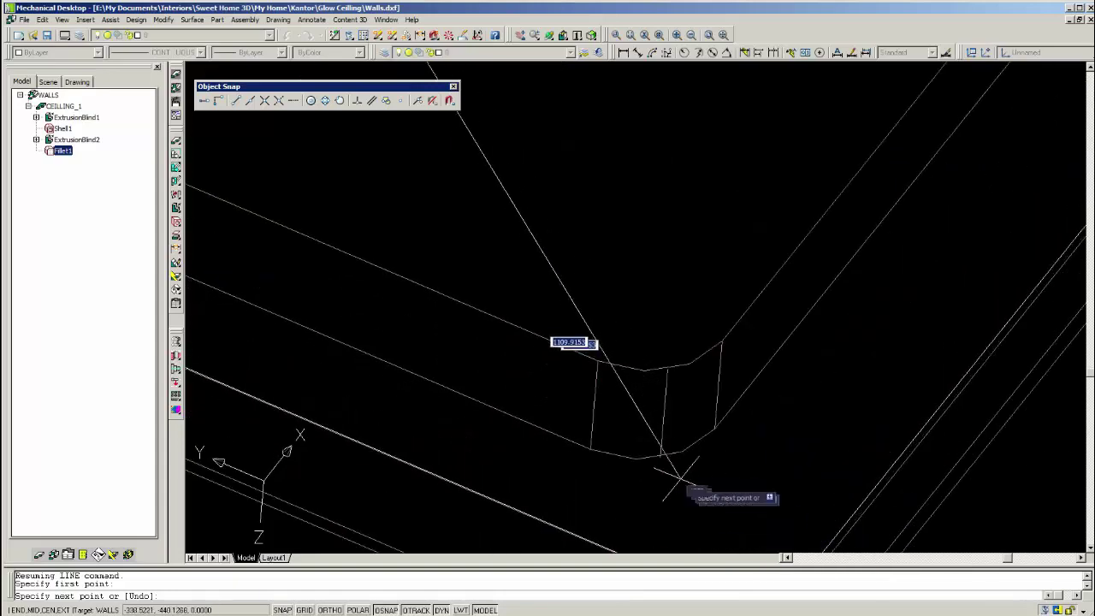
click(660, 453)
key(Return)
scroll(704, 496, down, 6)
scroll(675, 396, up, 2)
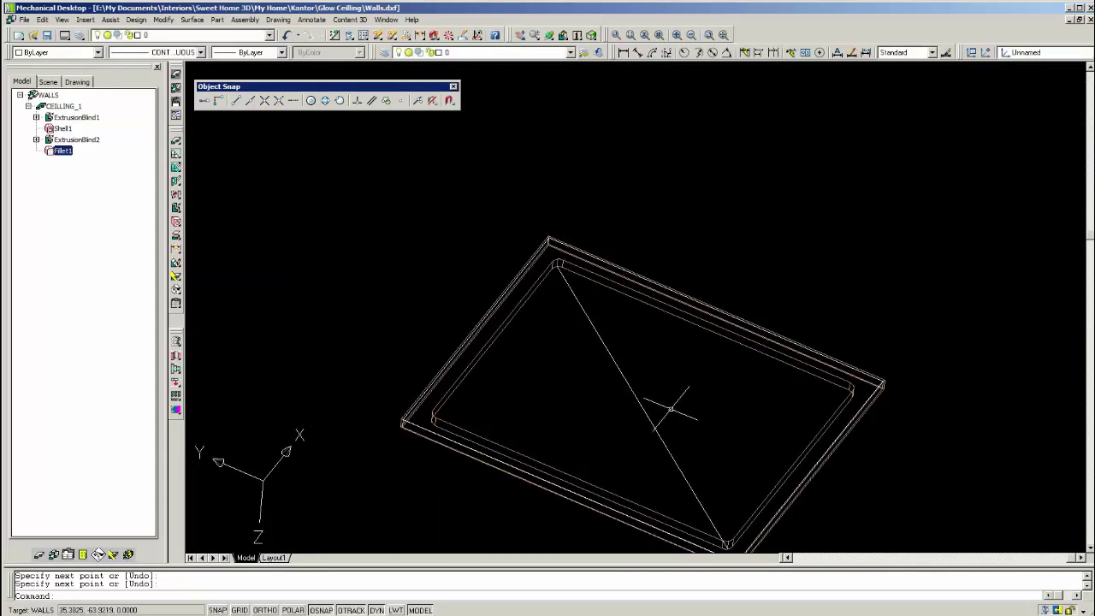
- Draw a circle of radius 150 centered on the midpoint of the diagonal line
text(c)
key(Return)
click(642, 408)
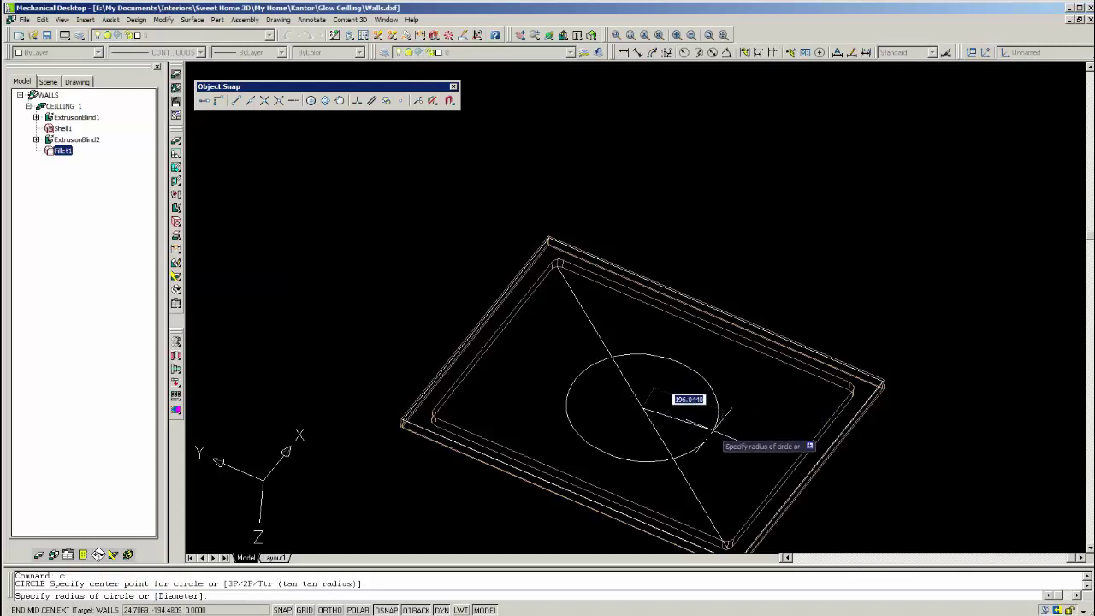
text(150)
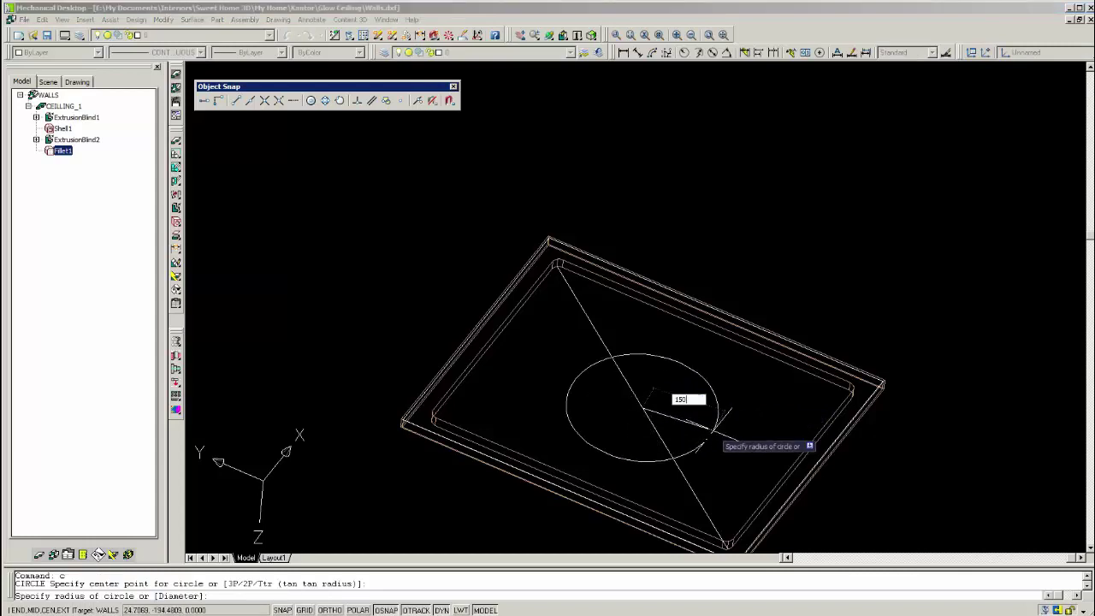
key(Return)
- Convert the circle into a sketch profile for the ceiling part
text(pp)
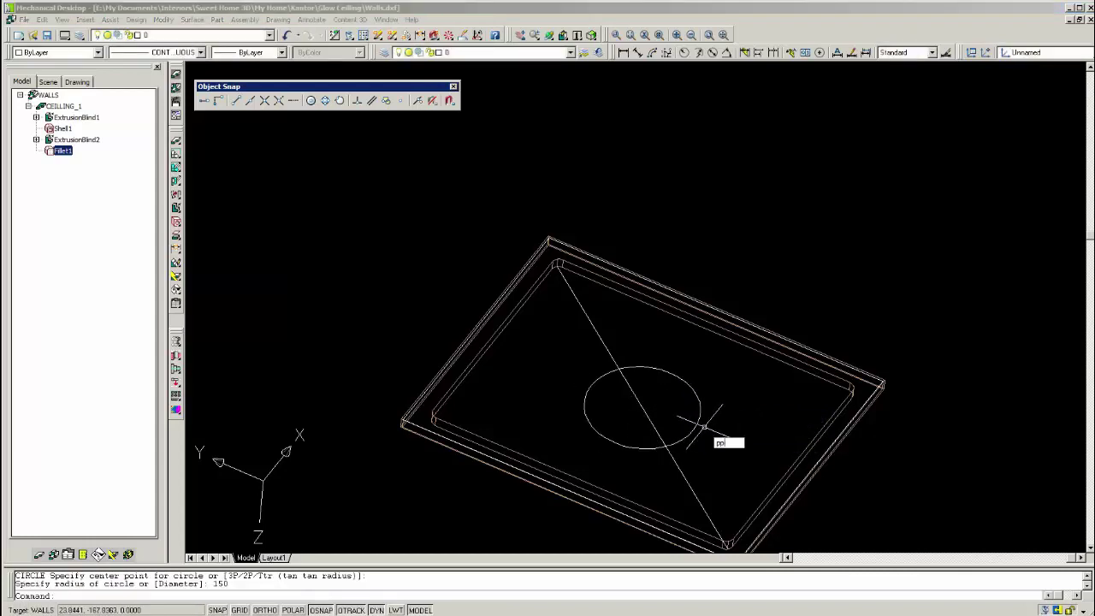
key(Return)
click(698, 421)
key(Return)
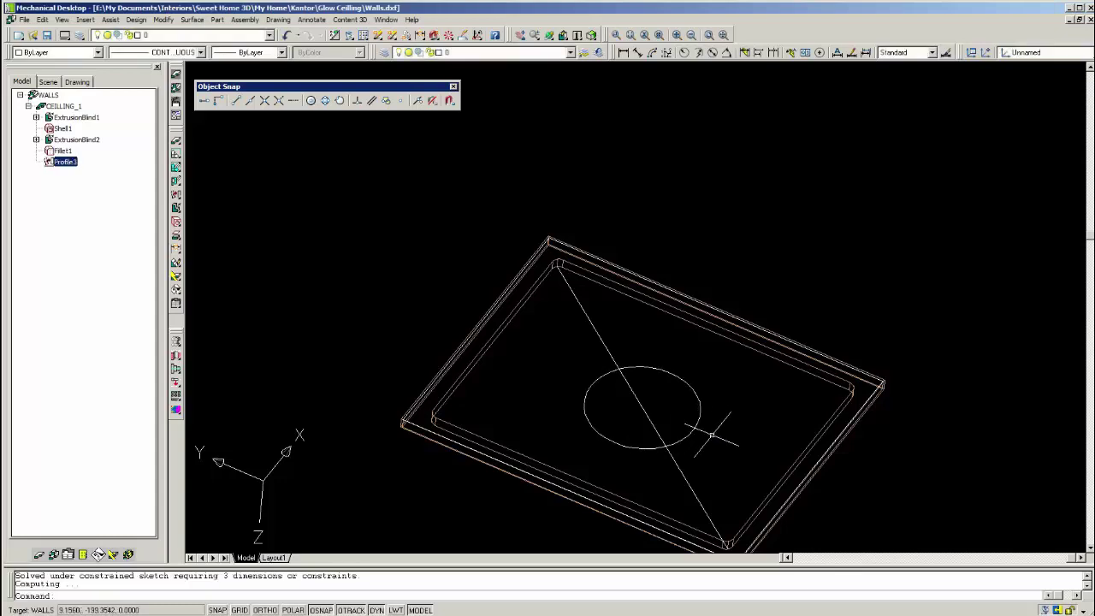
- Extrude the circular profile as a Cut with a blind distance of 25 and a draft angle of 0
text(g)
key(Return)
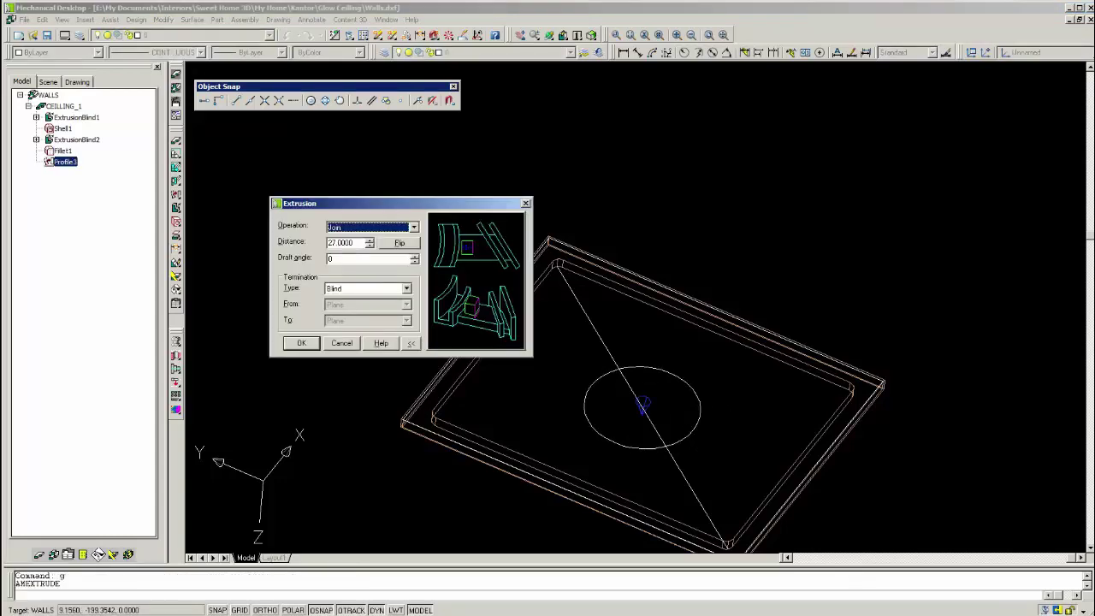
click(414, 227)
click(368, 246)
click(334, 243)
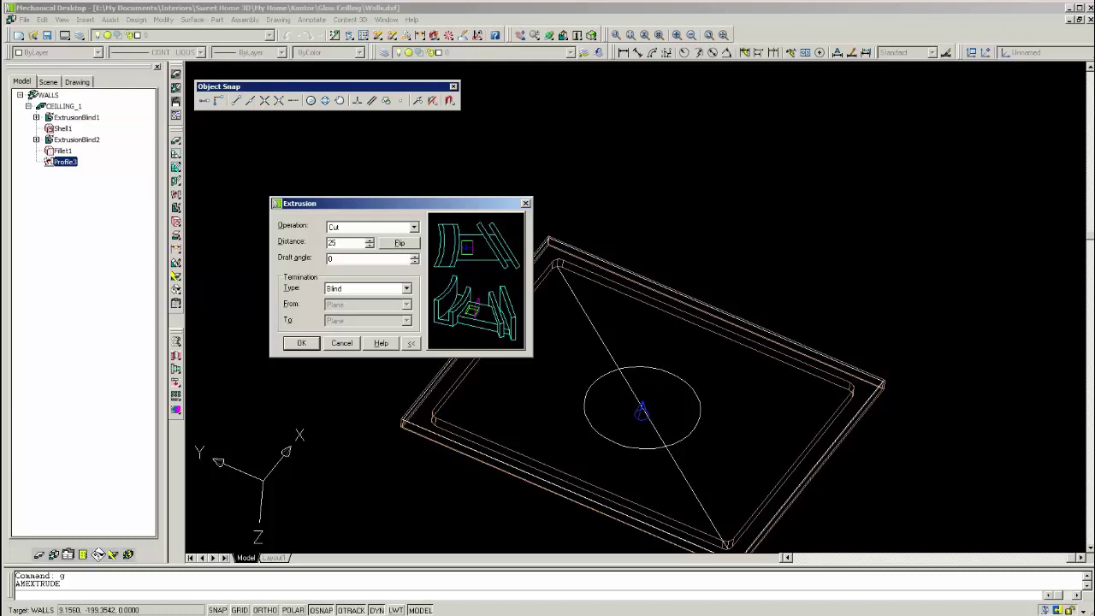
click(301, 342)
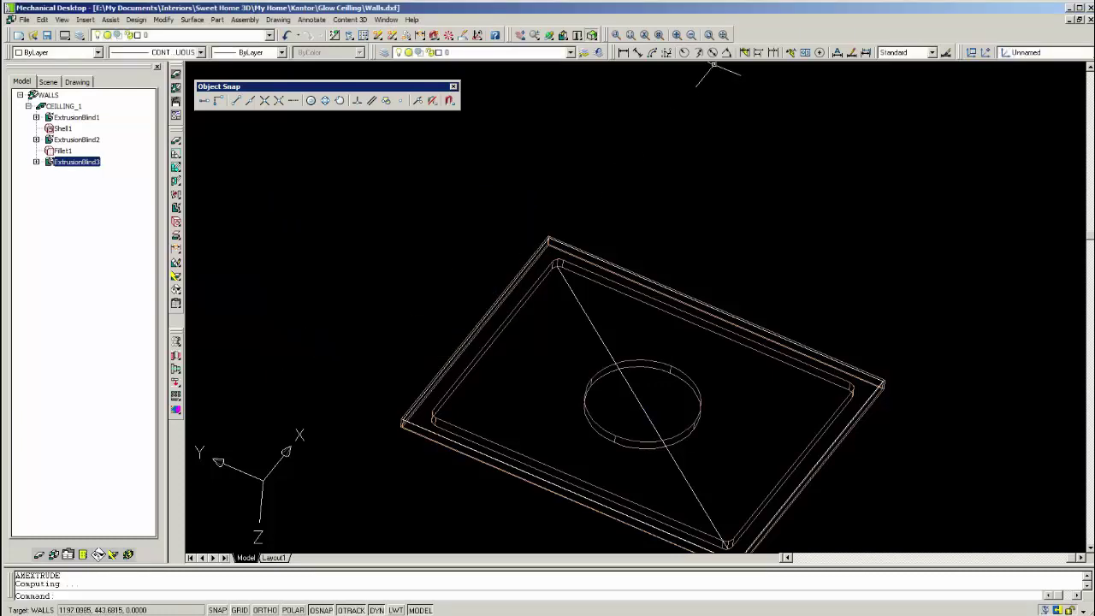
- Shade the ceiling and orbit it to examine the circular recess in the inner panel
click(99, 554)
click(591, 35)
mouse_move(633, 256)
mouse_down()
mouse_move(623, 317)
mouse_move(672, 282)
mouse_move(719, 222)
mouse_move(667, 248)
mouse_move(654, 338)
mouse_move(719, 351)
mouse_move(727, 325)
mouse_move(720, 347)
mouse_up()
drag(484, 488, 613, 303)
right_click(614, 303)
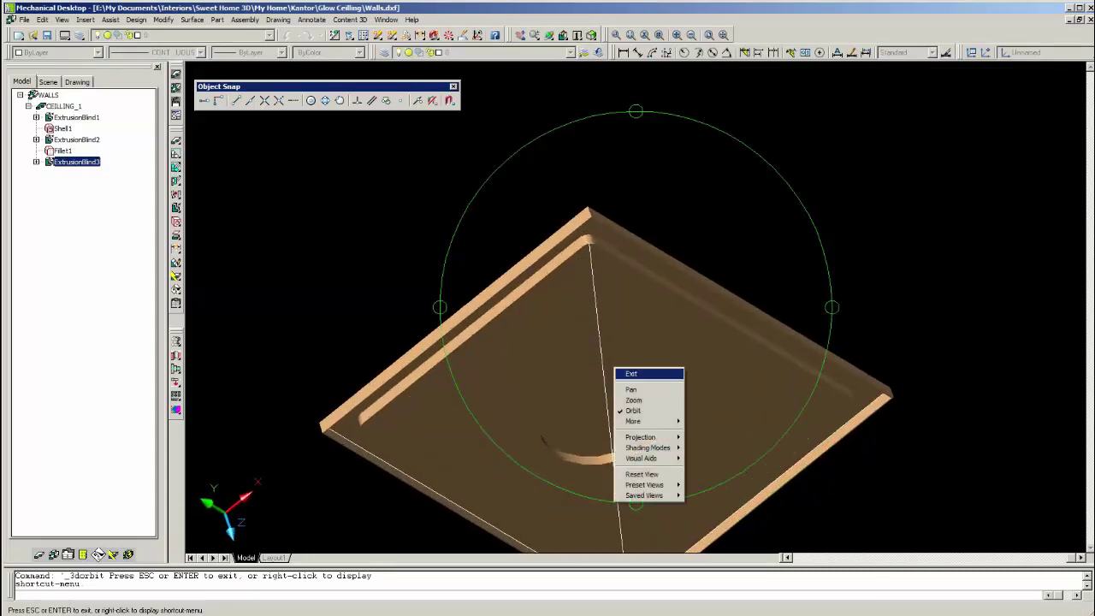
click(637, 303)
- Apply a constant-radius fillet to the inner panel's face, rounding its outer edges and the rim of the circular recess
click(591, 35)
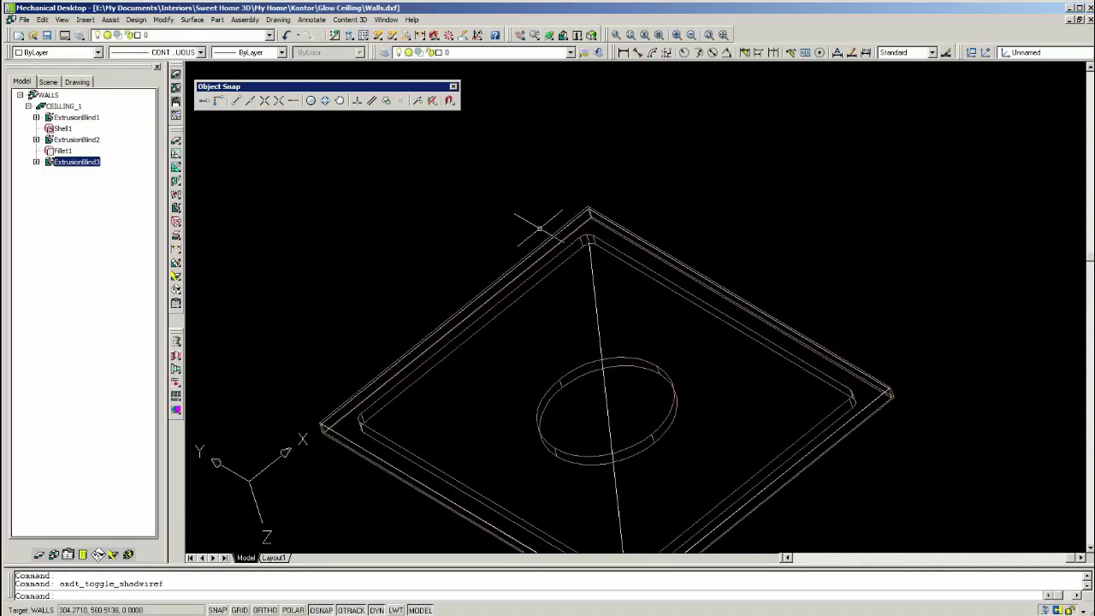
right_click(423, 234)
mouse_move(463, 418)
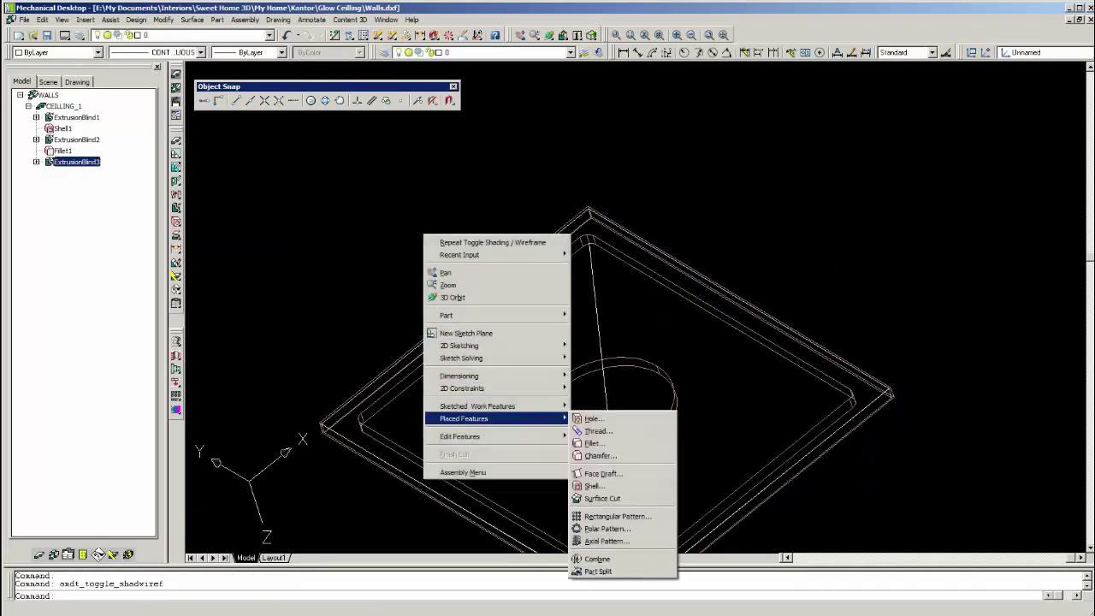
click(592, 443)
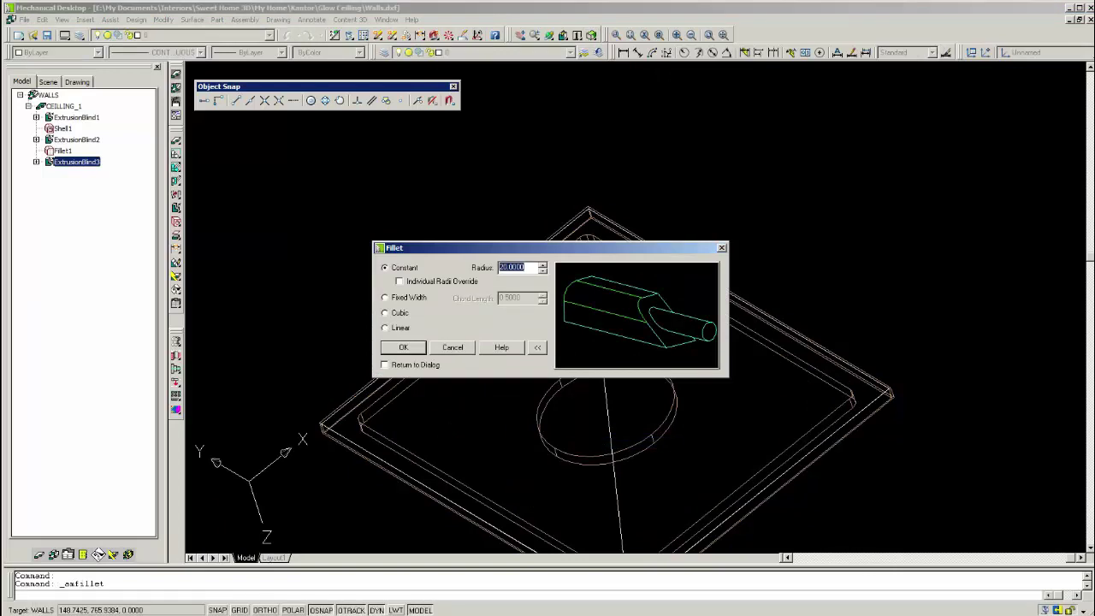
click(403, 346)
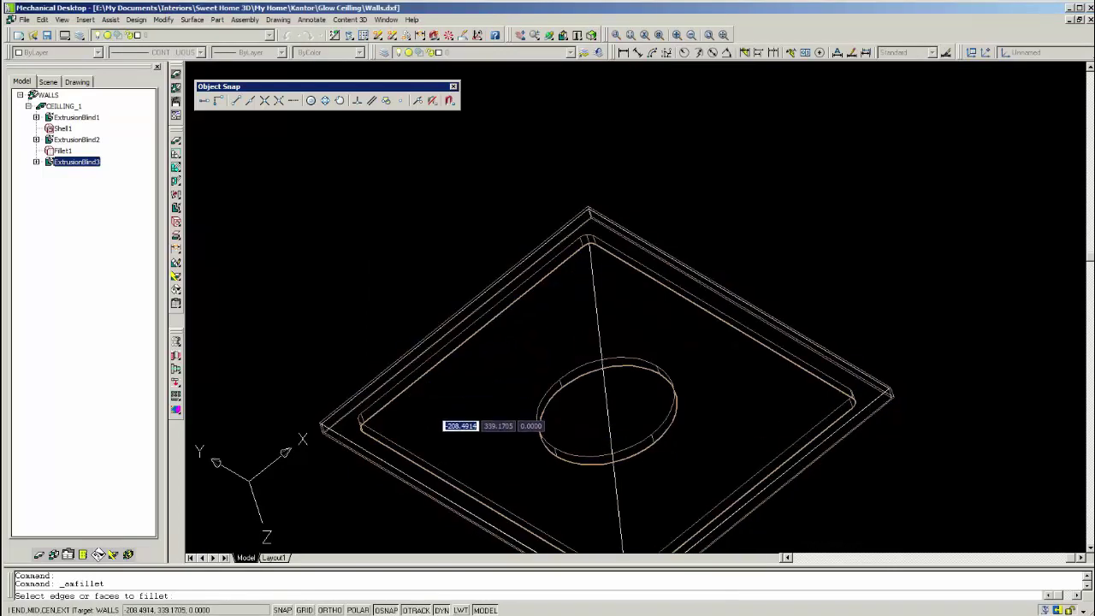
click(438, 421)
click(466, 450)
key(Return)
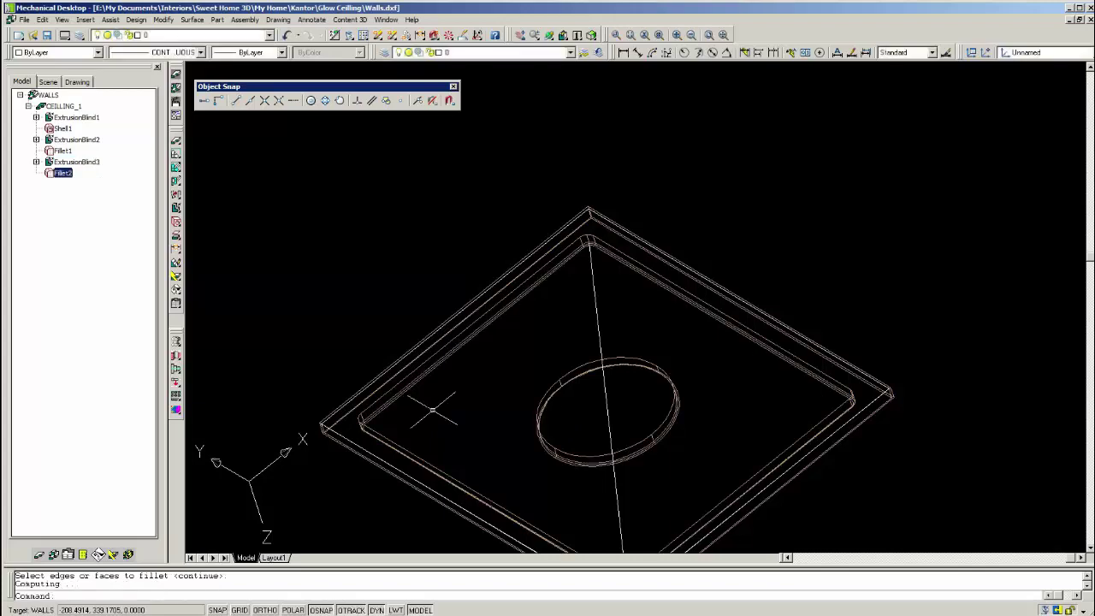
- Shade the ceiling and orbit it to examine the filleted panel edges and recess rim
click(591, 35)
click(548, 35)
mouse_move(581, 265)
mouse_down()
mouse_move(609, 291)
mouse_move(612, 330)
mouse_move(615, 256)
mouse_move(676, 301)
mouse_up()
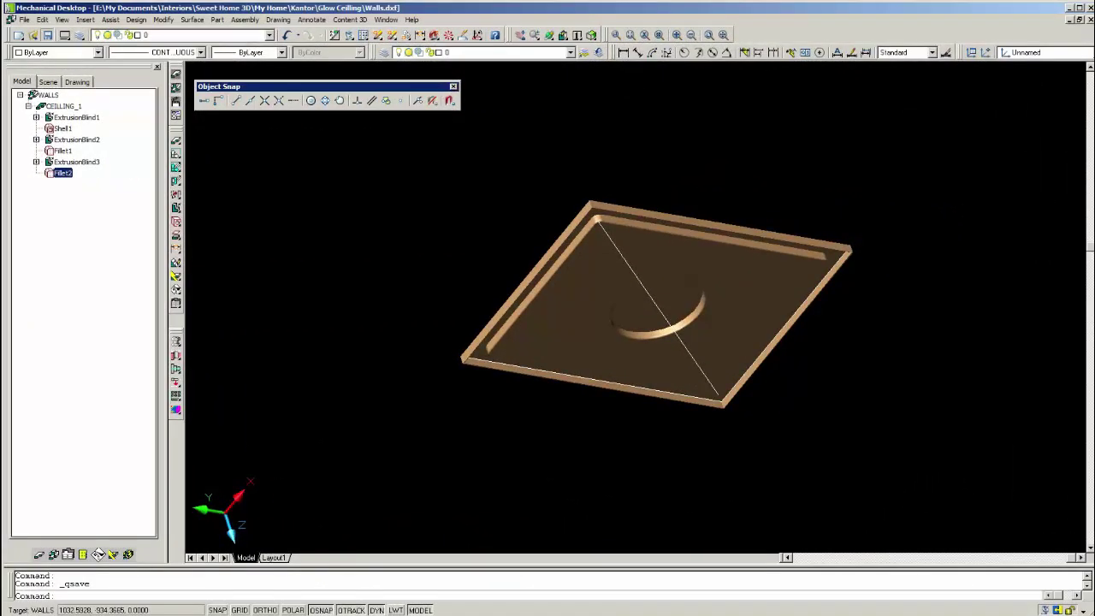
- Save the drawing as Ceilling in the Glow Ceilling folder, using the Mechanical Desktop 2006 Drawing format
key(ctrl+s)
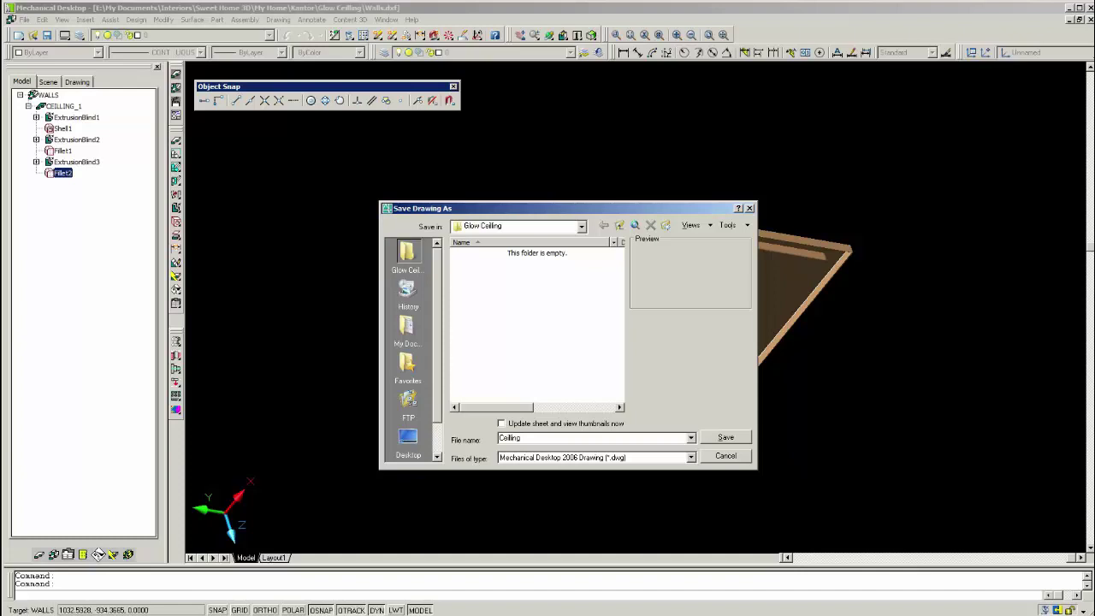
key(Return)
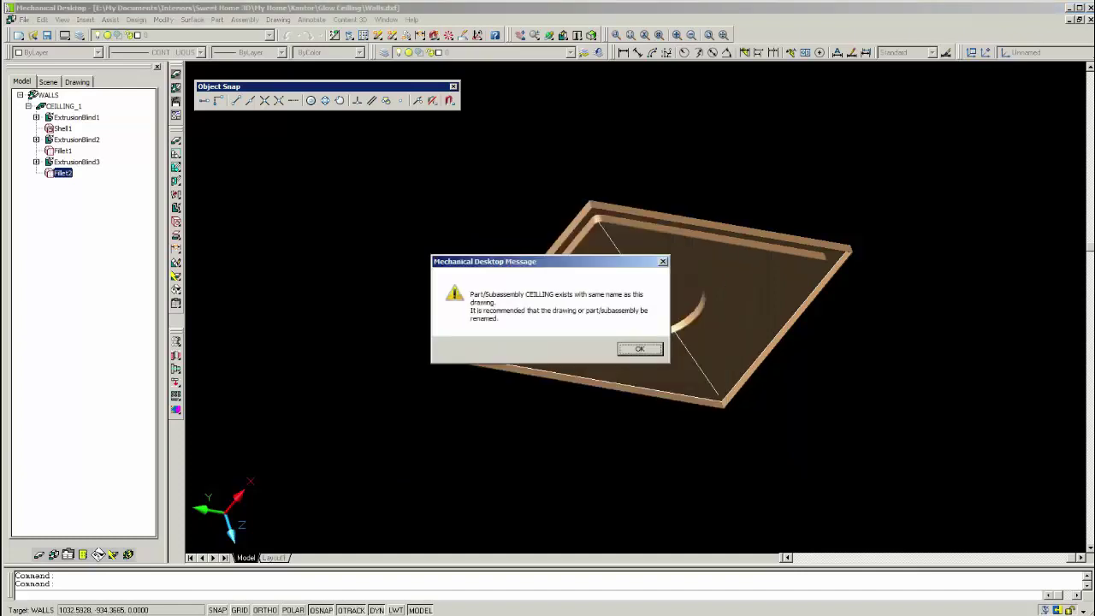
click(641, 349)
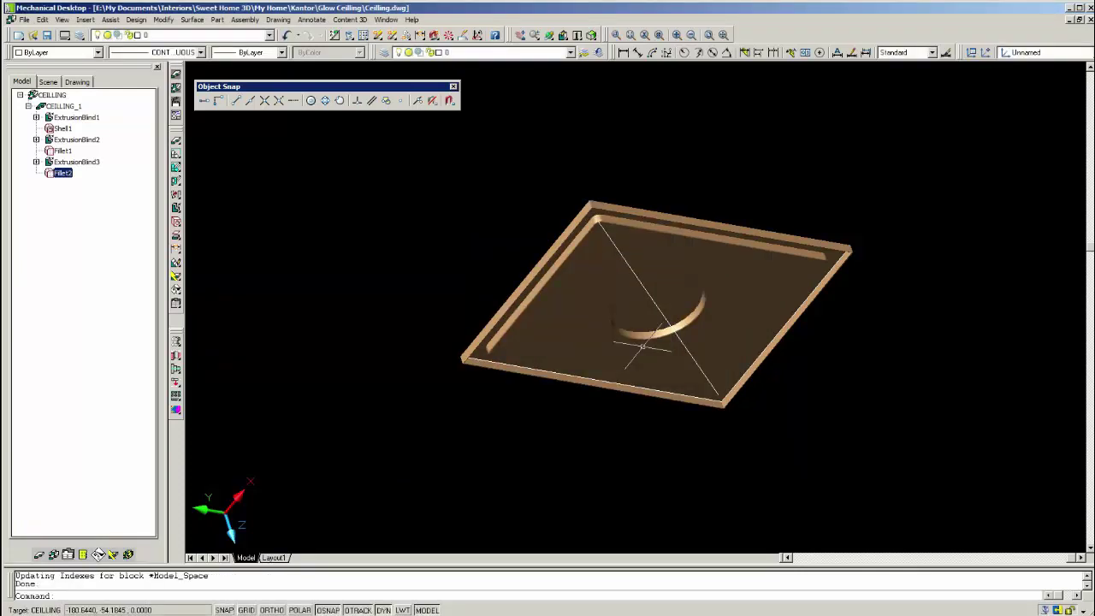
- Explode the parametric ceiling part into a plain solid
click(727, 237)
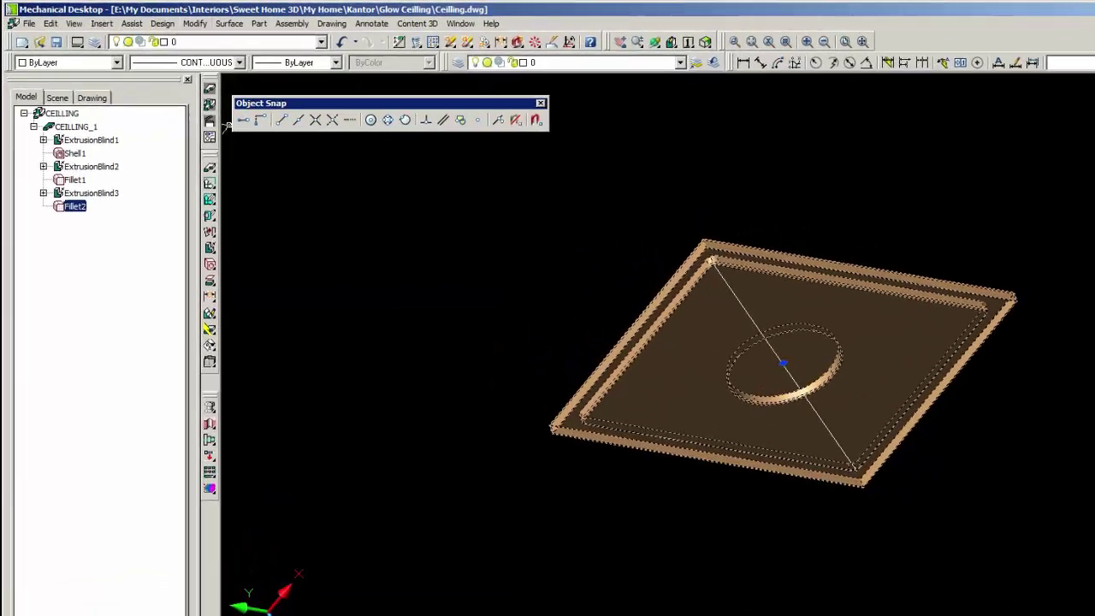
click(162, 20)
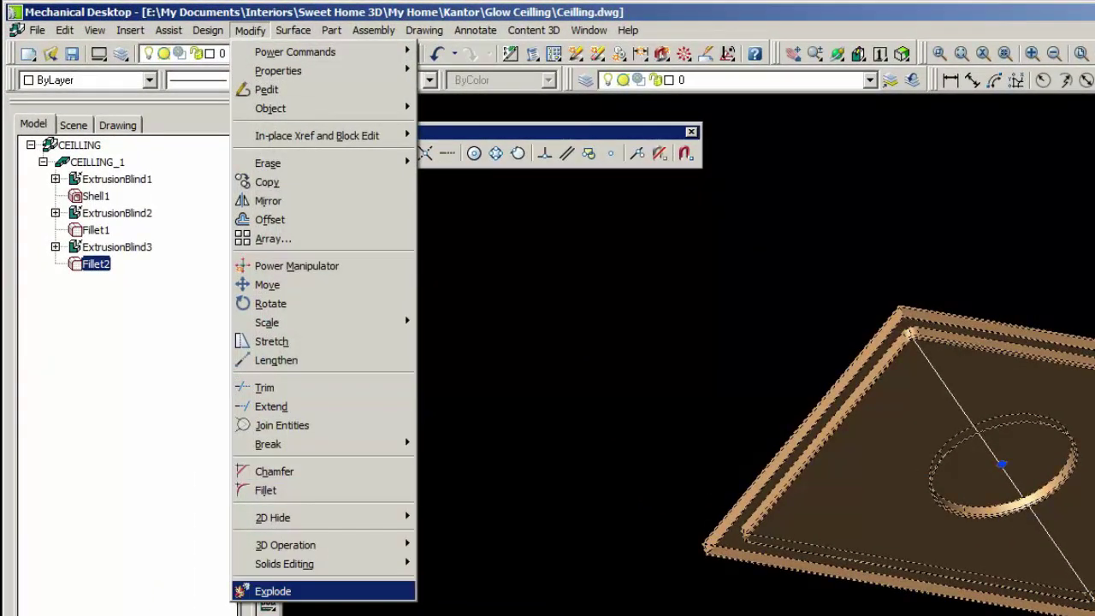
click(273, 592)
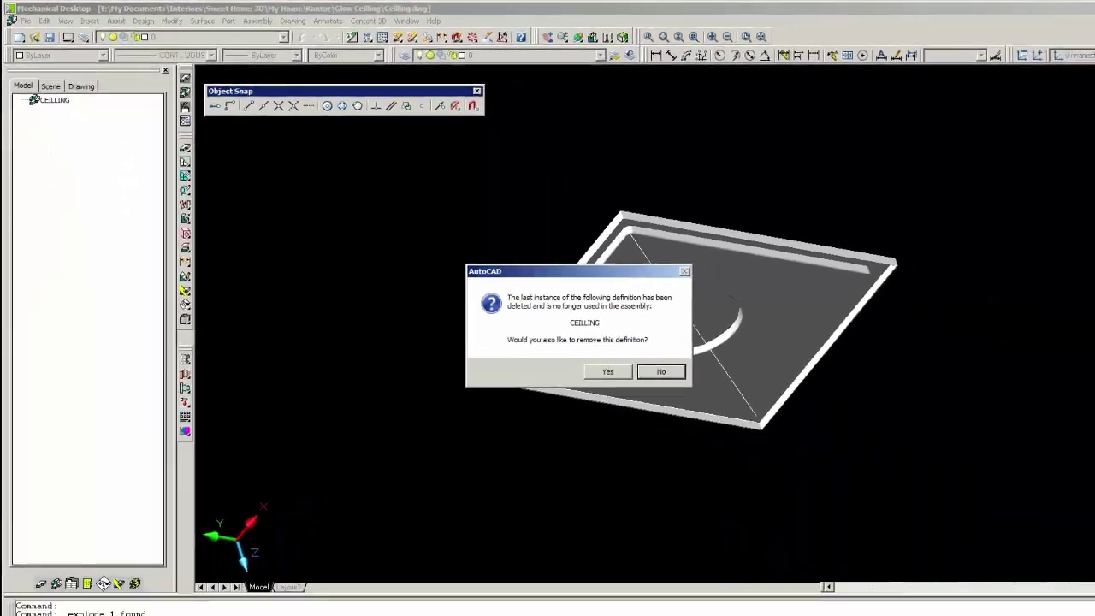
click(880, 535)
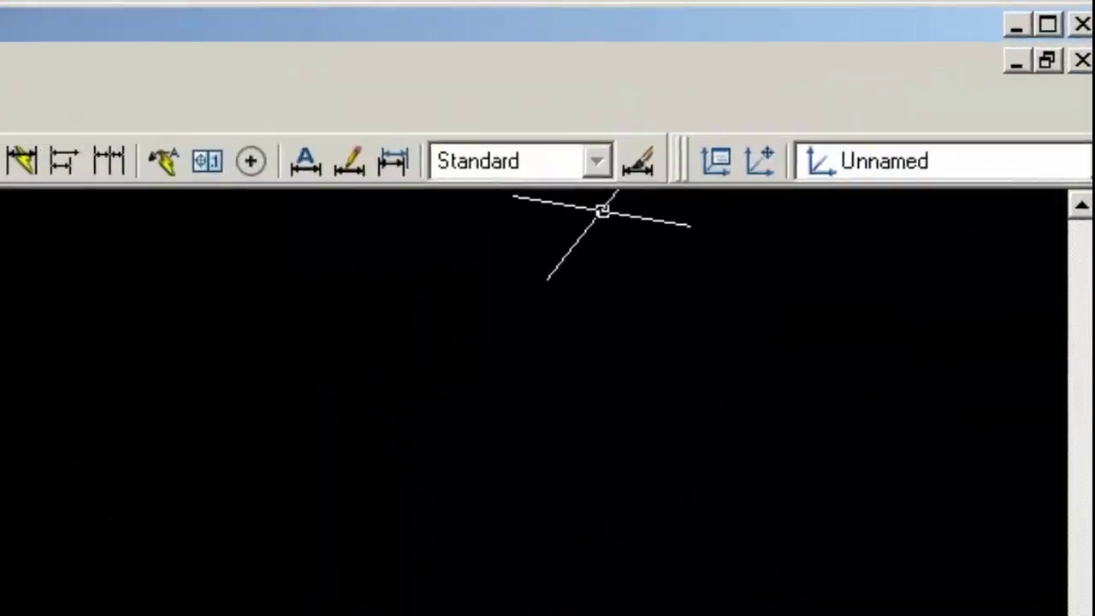
- Set the coordinate system to World and display the model as a wireframe in top view
click(1040, 52)
click(832, 264)
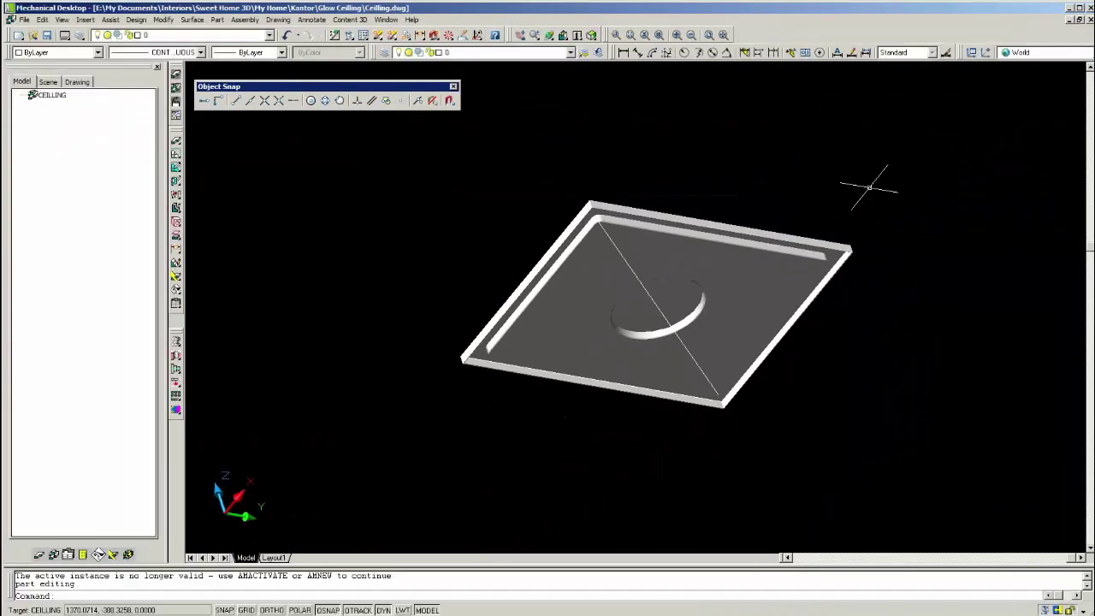
text(9)
key(Return)
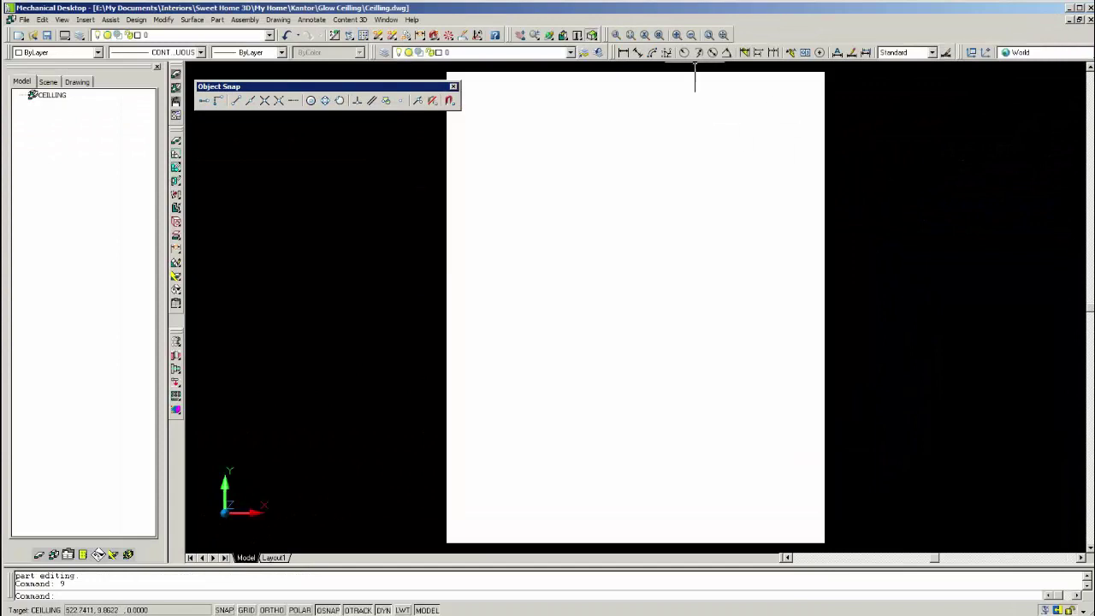
click(698, 52)
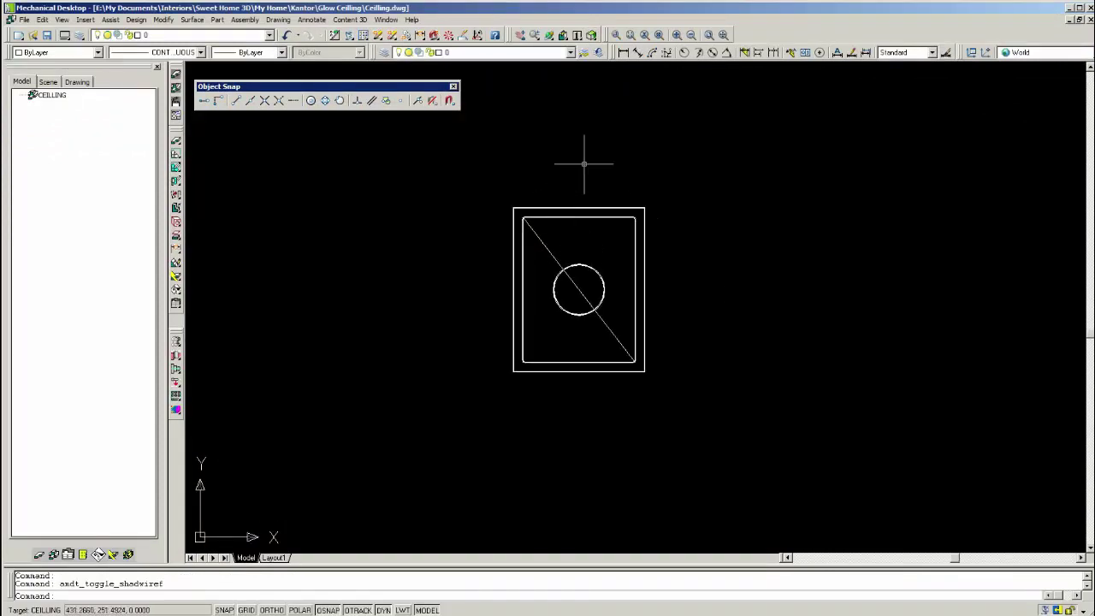
- Draw a reference circle centred on the origin at 0,0, around the ceiling's upper-left corner
text(c)
key(Return)
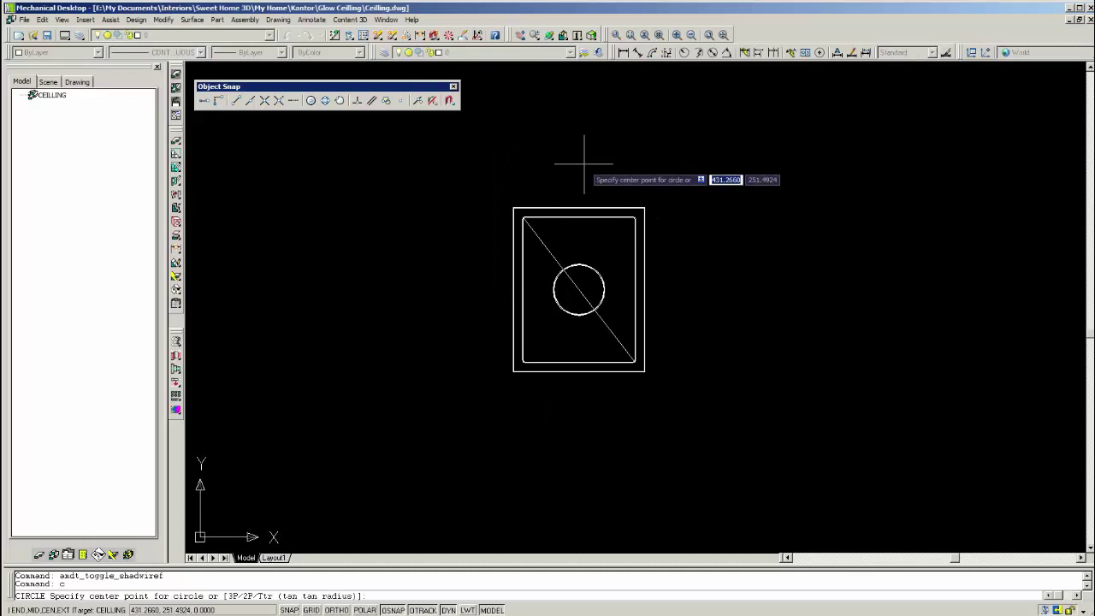
text(0,0)
key(Return)
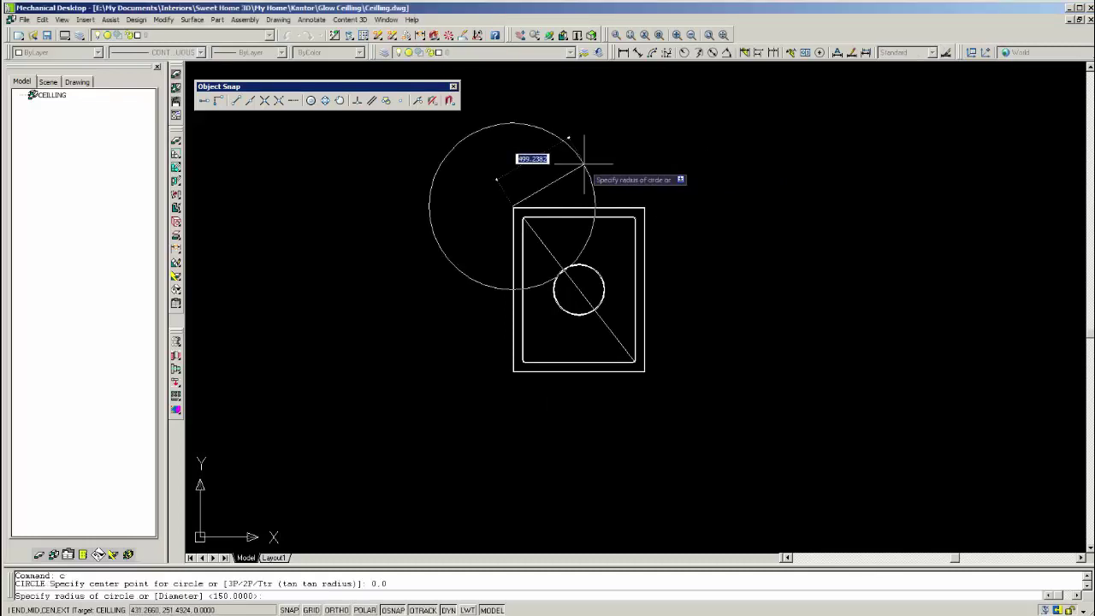
click(533, 171)
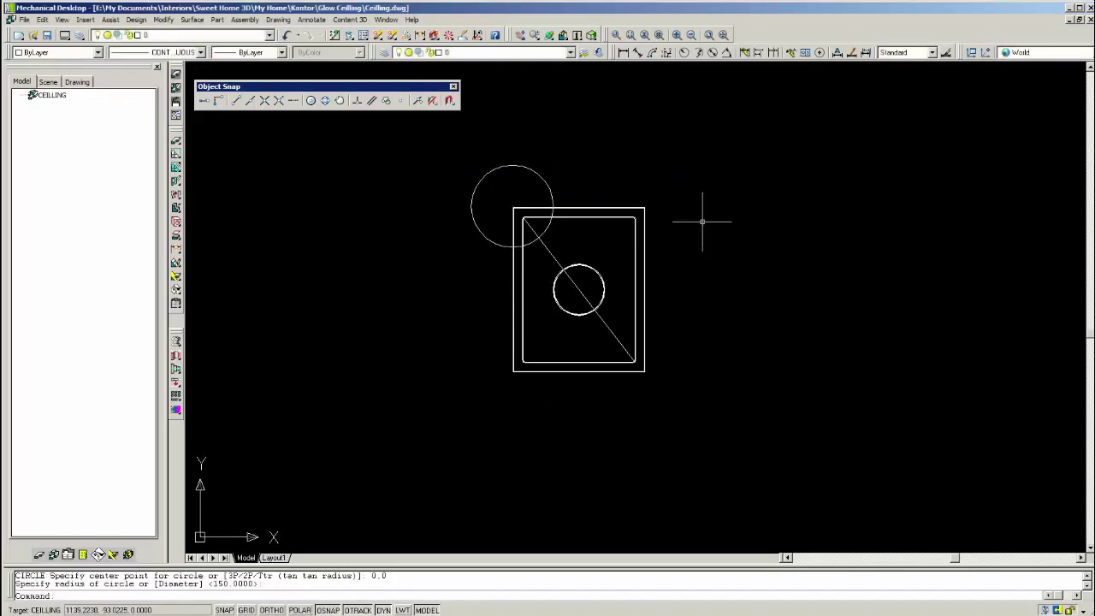
- Move the ceiling solid 1100 units along positive Y with Ortho on, clear of the room outline
click(620, 217)
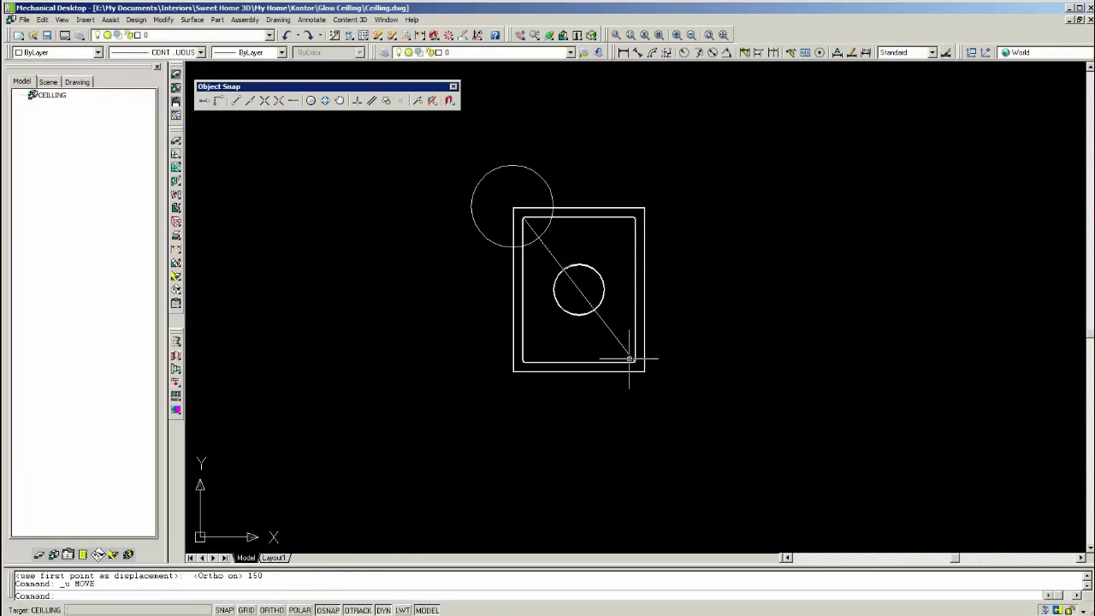
click(627, 364)
text(m)
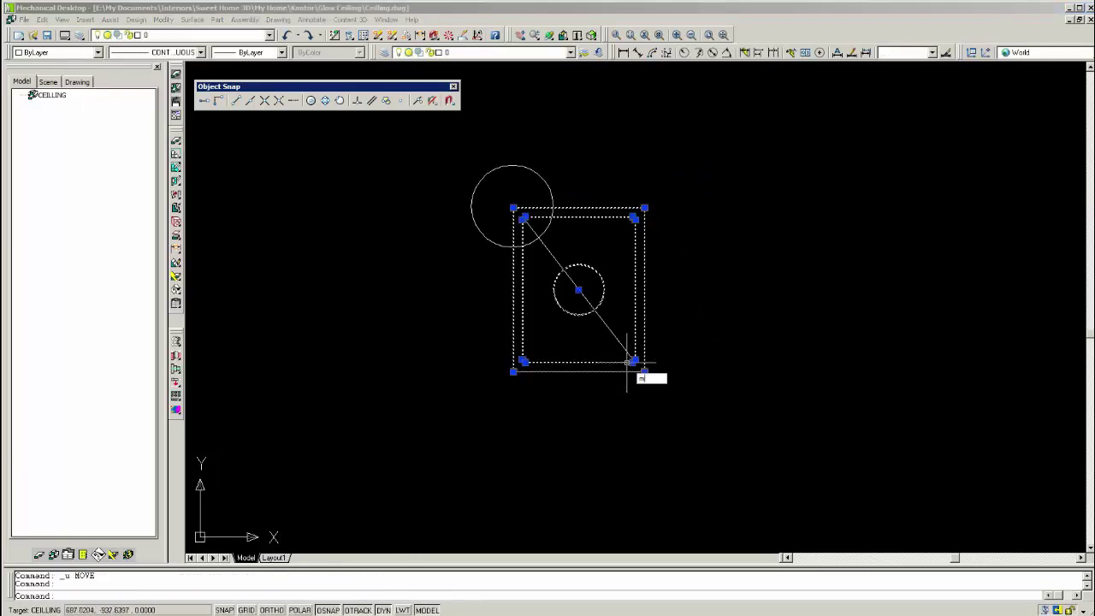
key(Return)
click(693, 374)
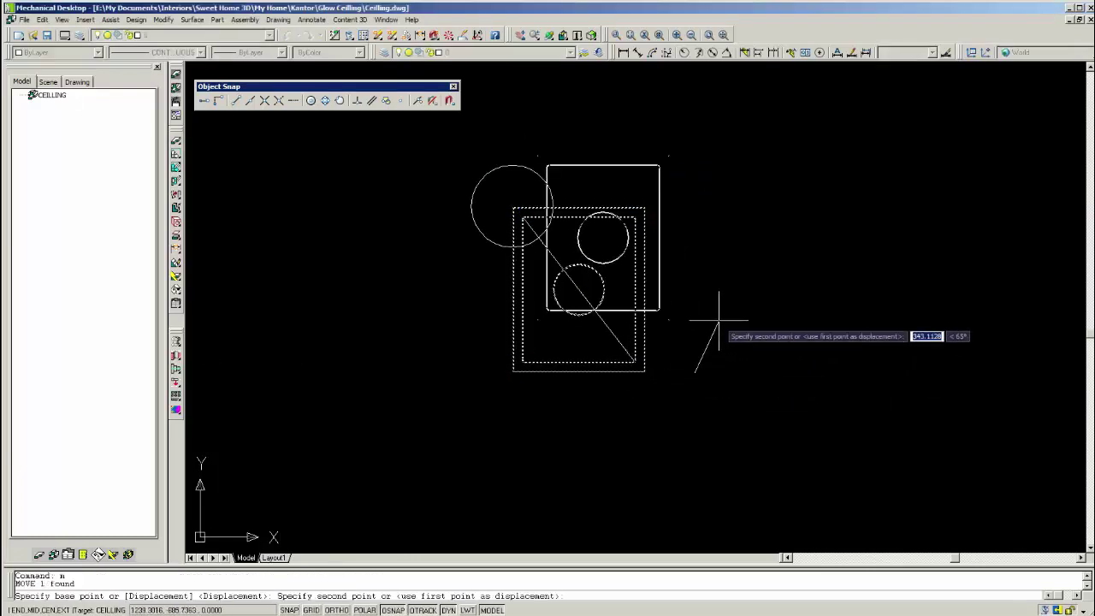
key(F8)
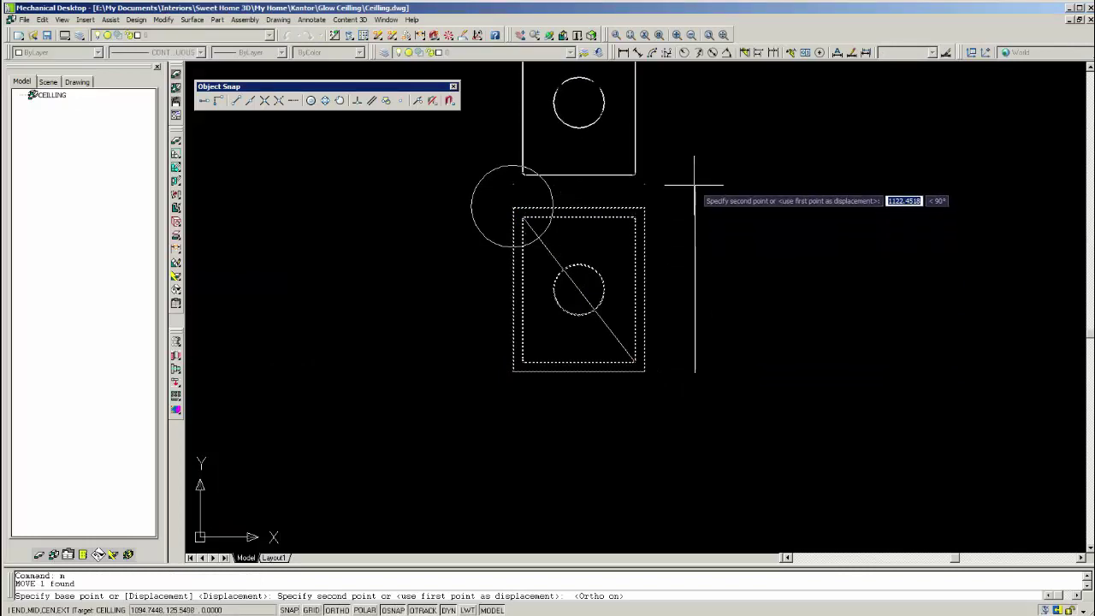
text(110)
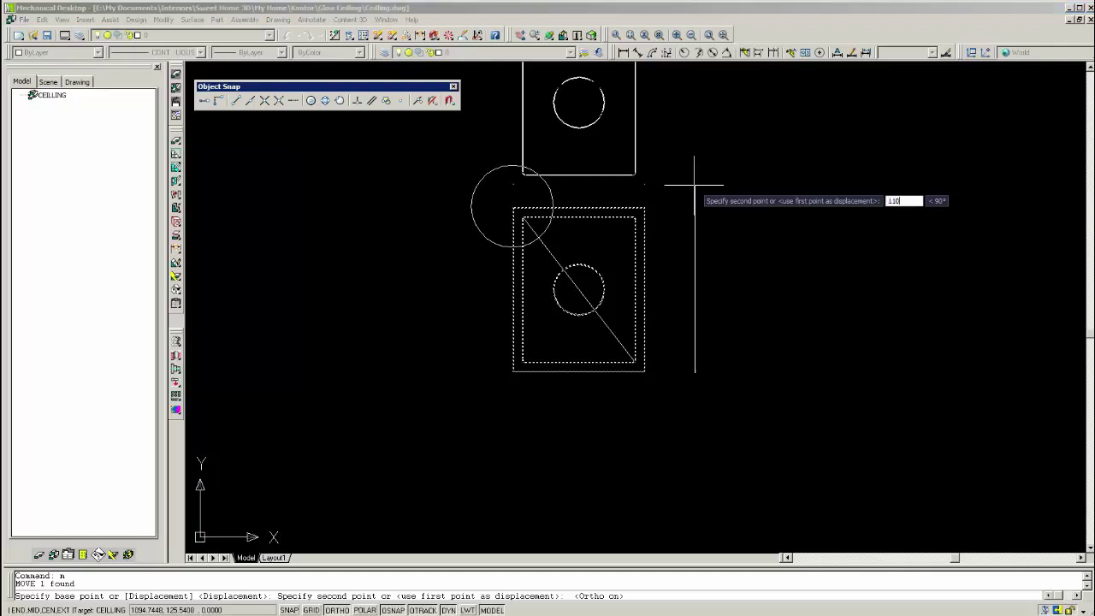
key(Return)
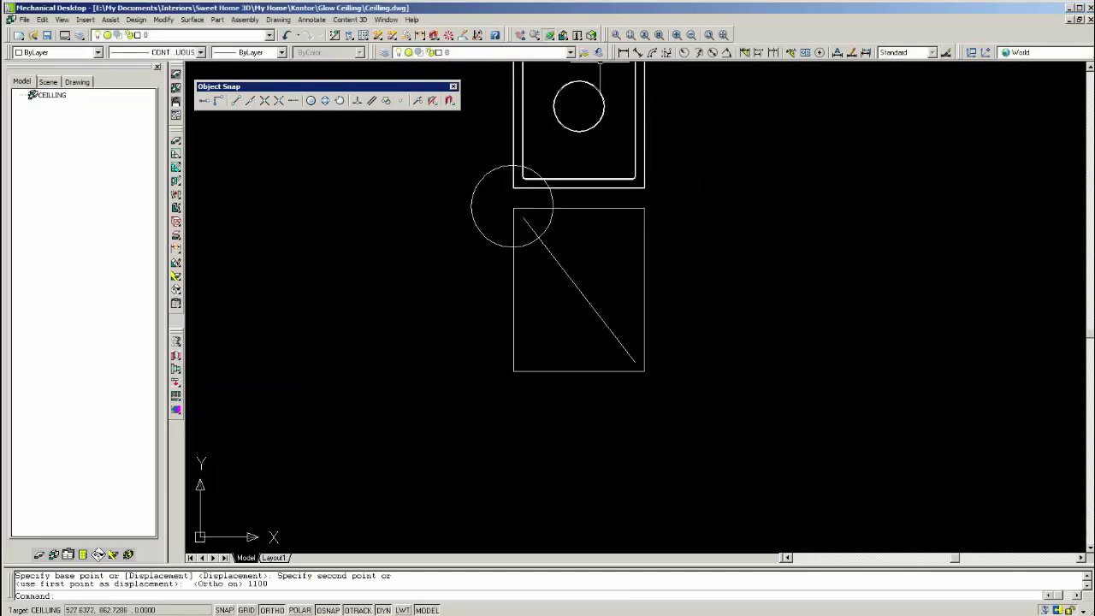
- Export the moved ceiling solid as Ceilling.stl in Lithography format to the Glow Ceilling folder
click(591, 35)
drag(560, 377, 600, 298)
scroll(907, 137, up, 3)
right_click(700, 312)
click(715, 319)
click(691, 272)
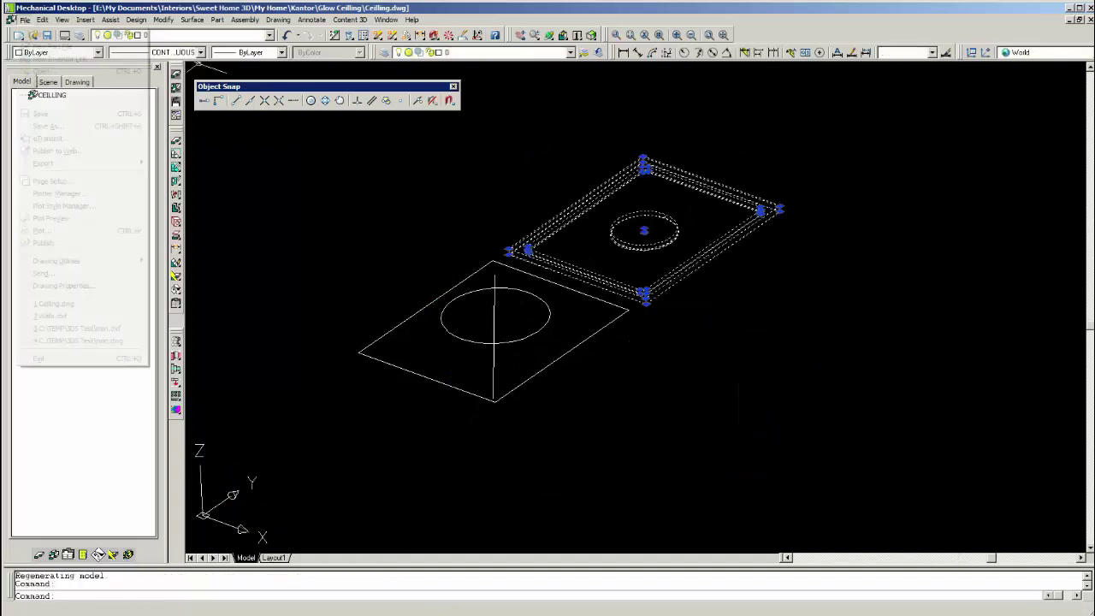
click(25, 19)
mouse_move(52, 163)
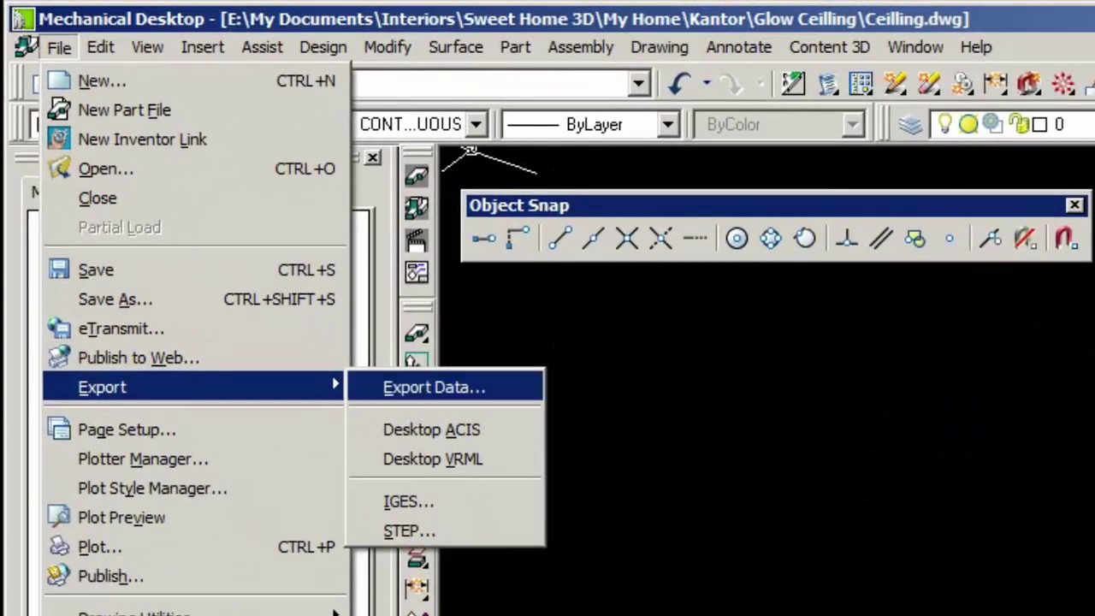
click(184, 162)
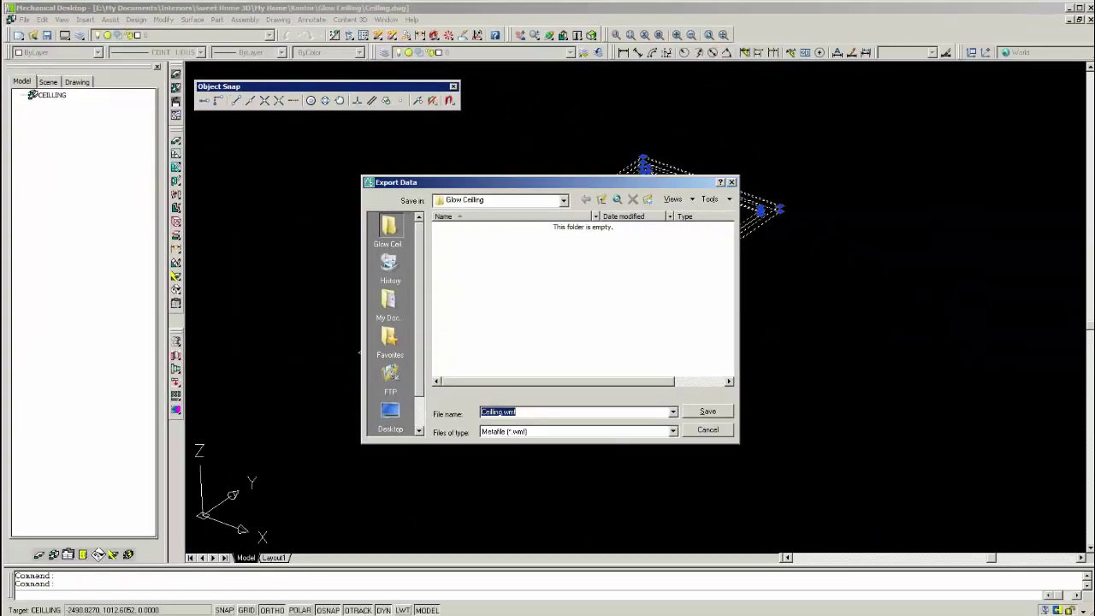
click(674, 432)
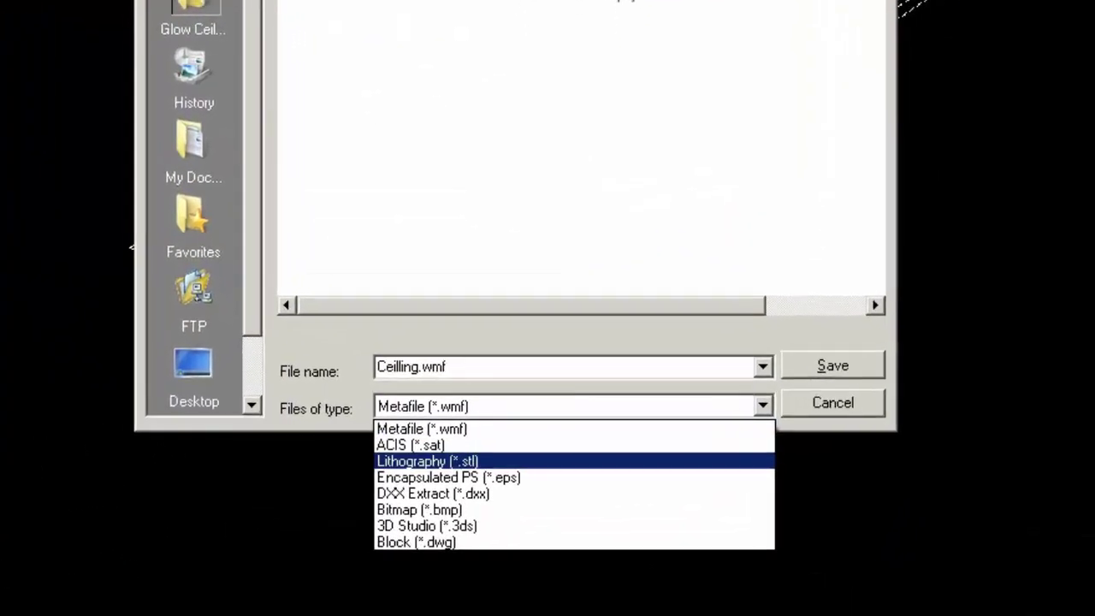
click(425, 461)
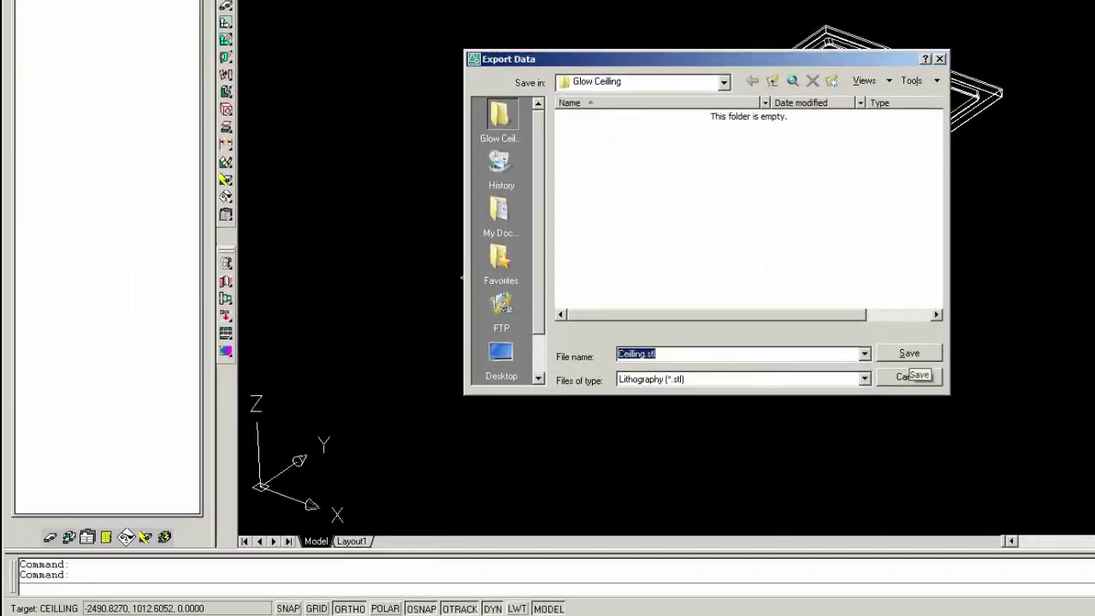
click(709, 413)
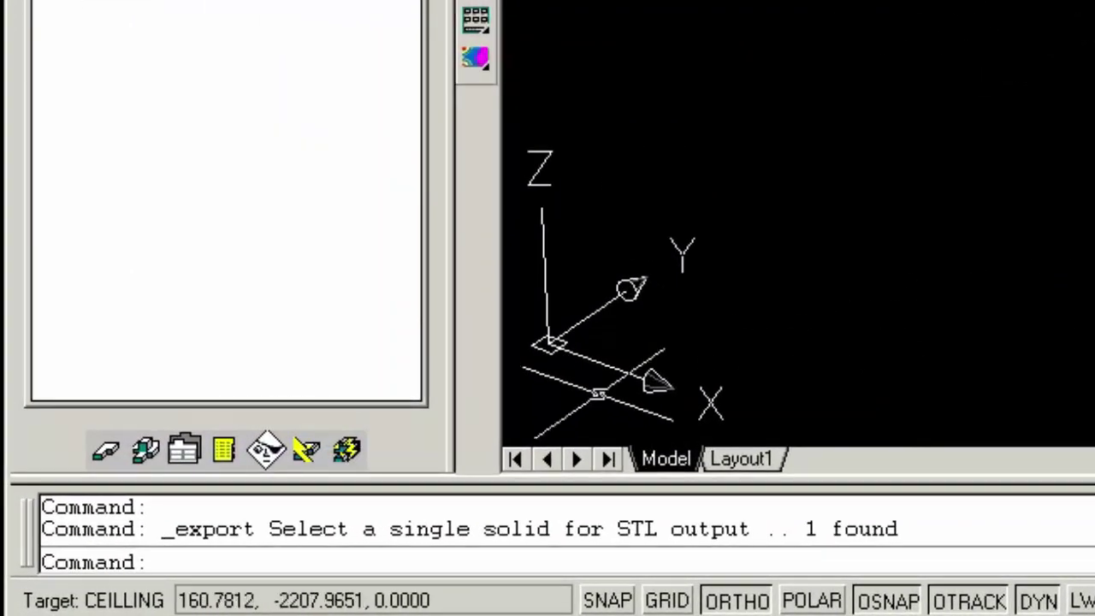
drag(163, 529, 898, 529)
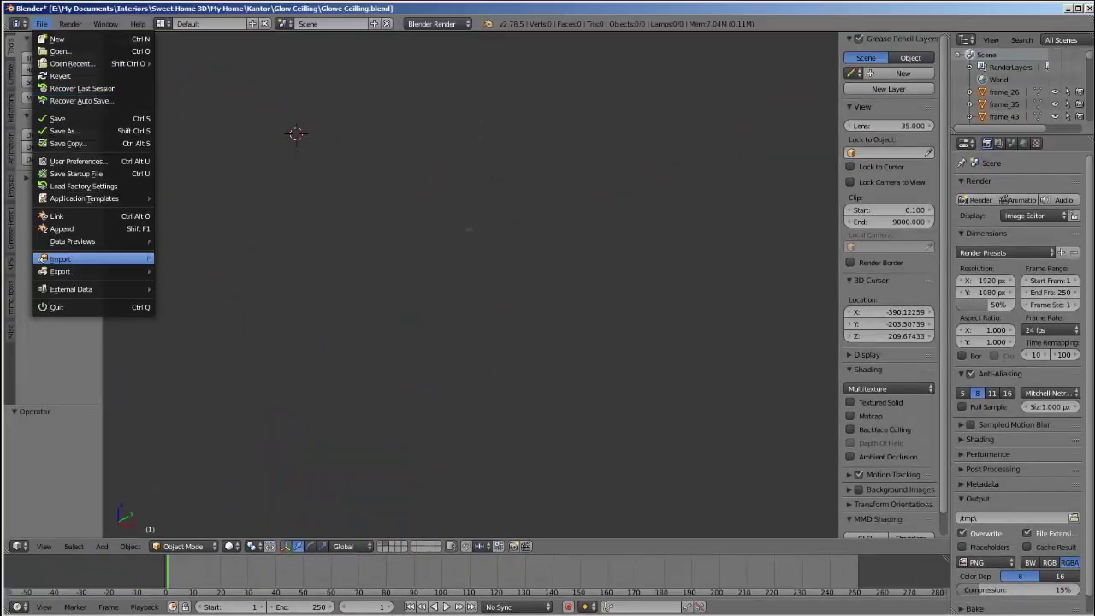
- Switch to Blender and import Ceilling.stl from the Glow Ceilling folder at scale 1.00
mouse_move(103, 259)
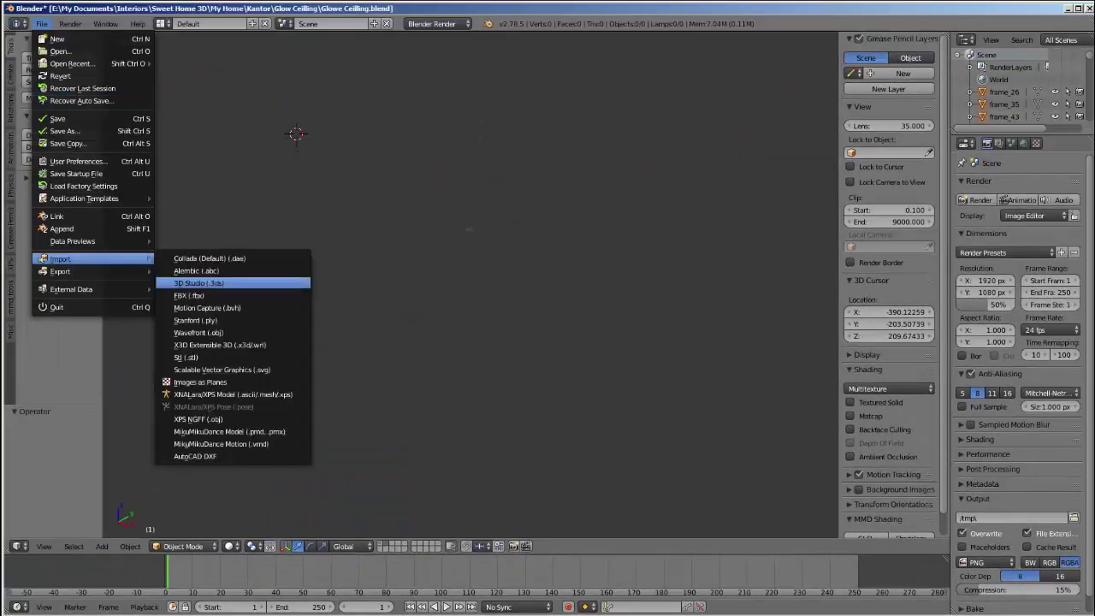
click(186, 357)
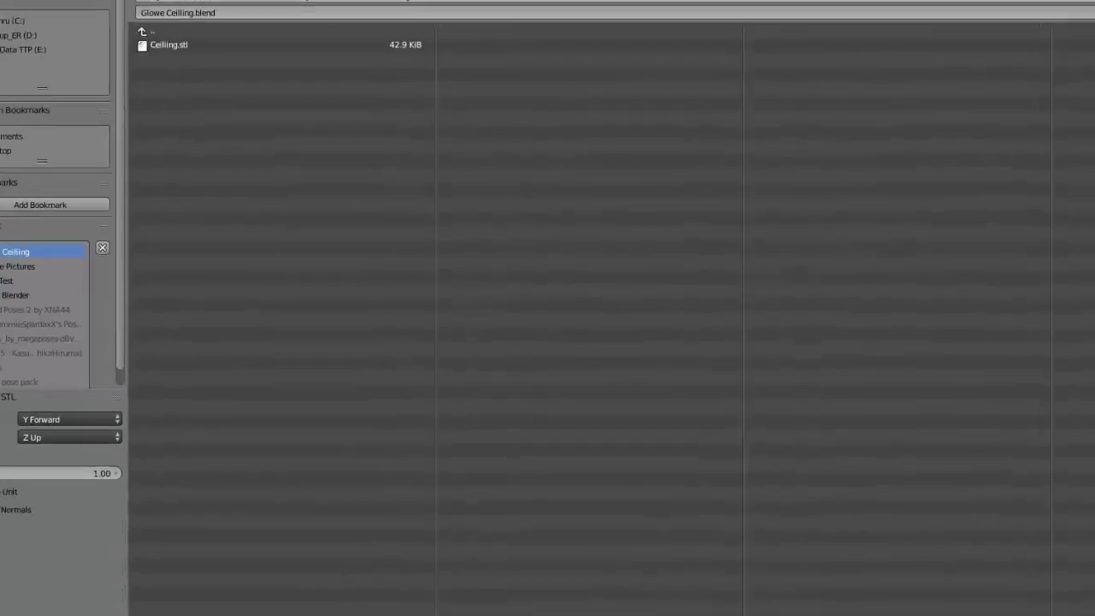
click(175, 39)
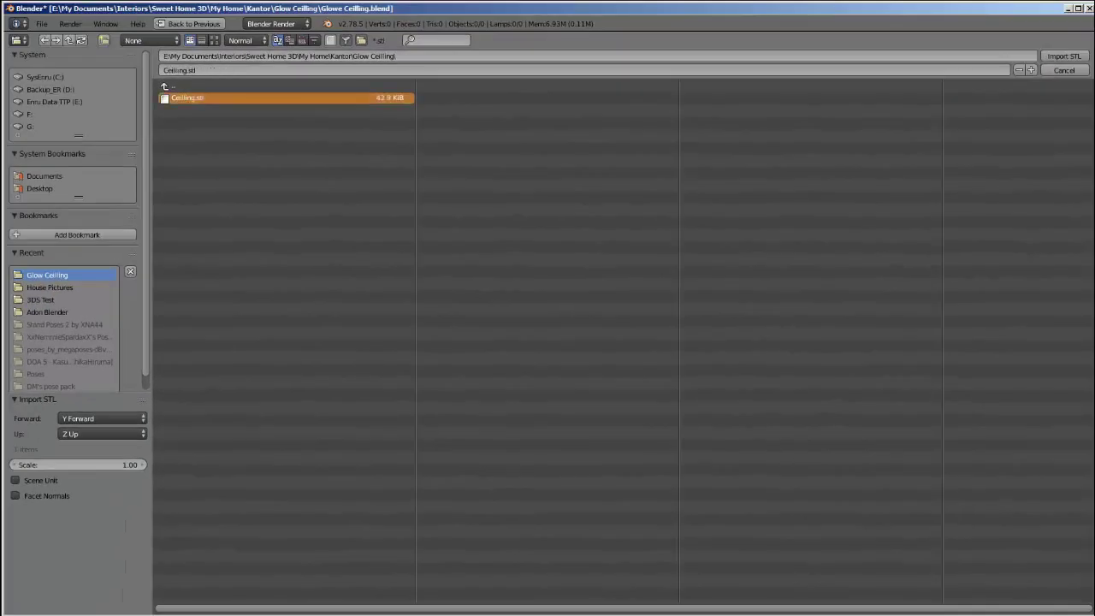
click(1064, 56)
- Display the layer containing the room walls together with the imported ceiling, and deselect all objects
scroll(472, 281, down, 3)
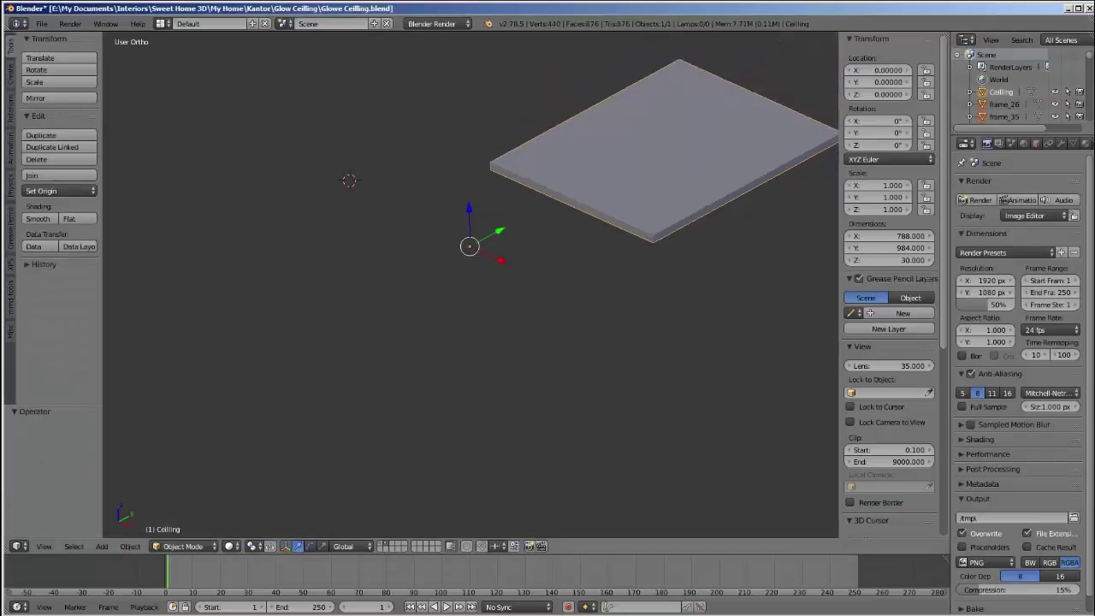
middle_drag(471, 282, 496, 180)
middle_drag(504, 141, 481, 298)
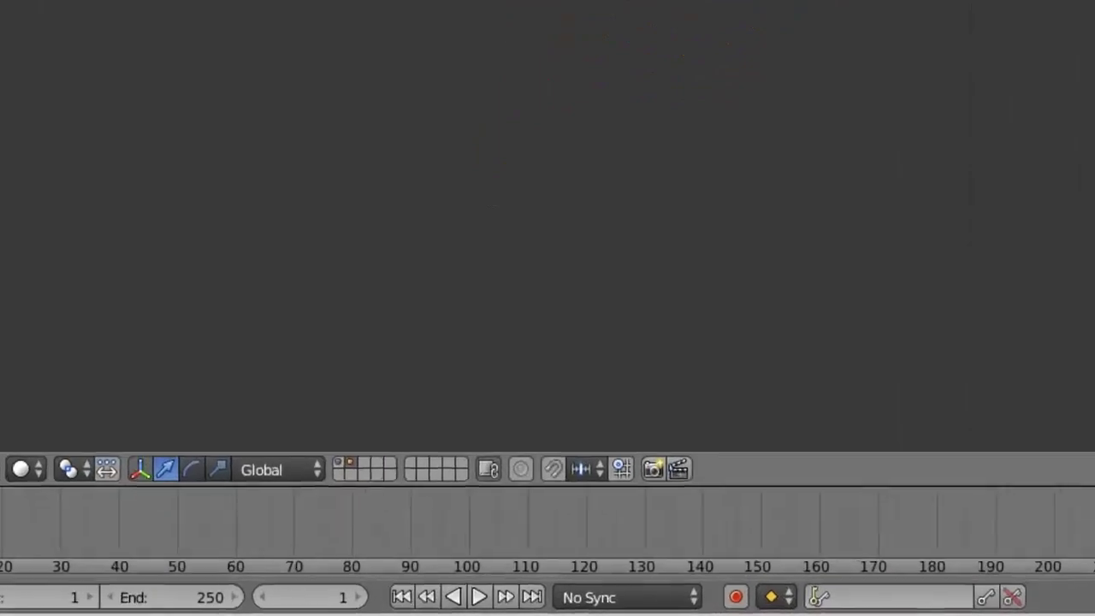
key(1)
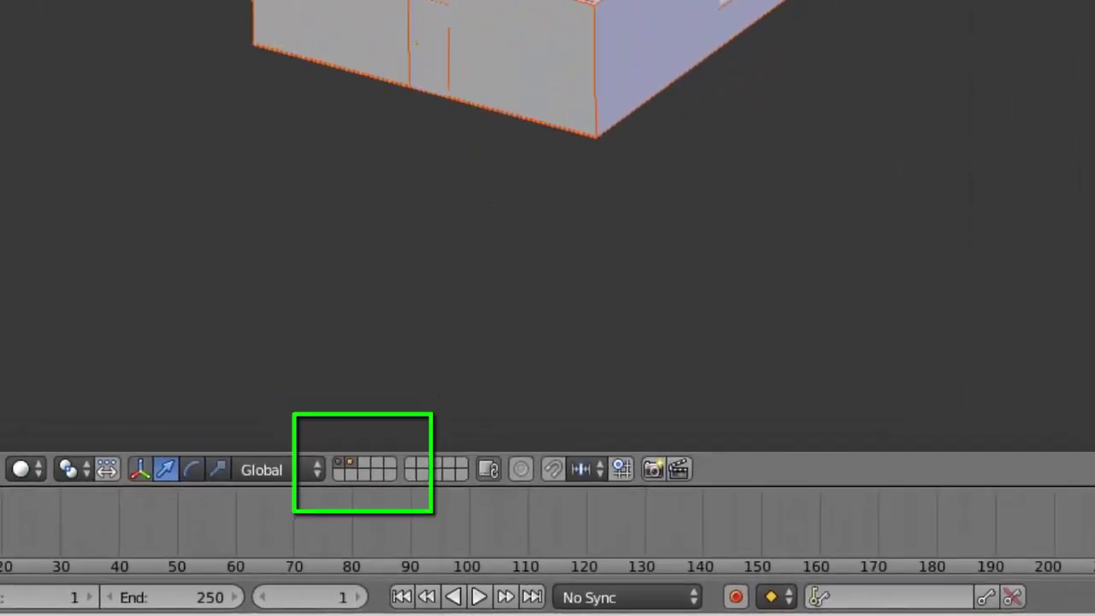
key(a)
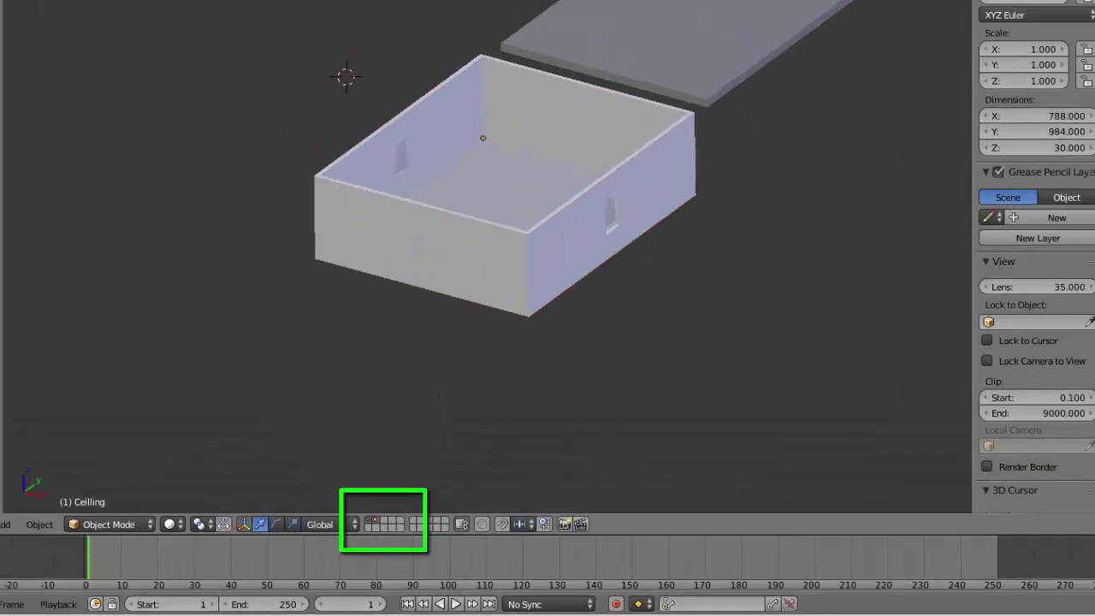
middle_drag(490, 286, 462, 300)
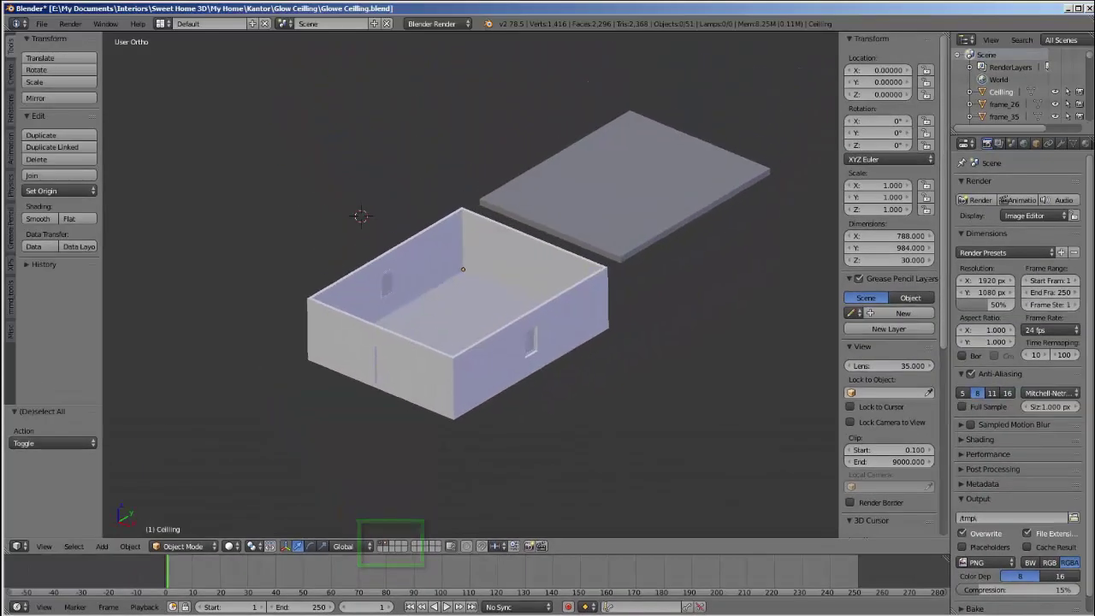
- Move the ceiling object -1100 units along the Y axis onto the room walls
right_click(613, 190)
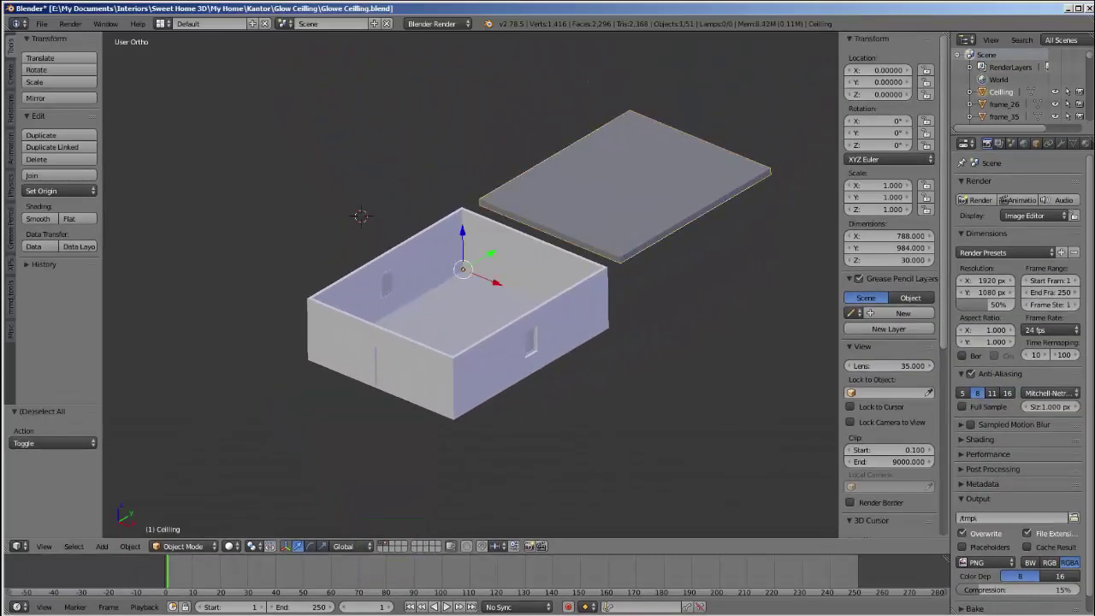
key(g)
key(y)
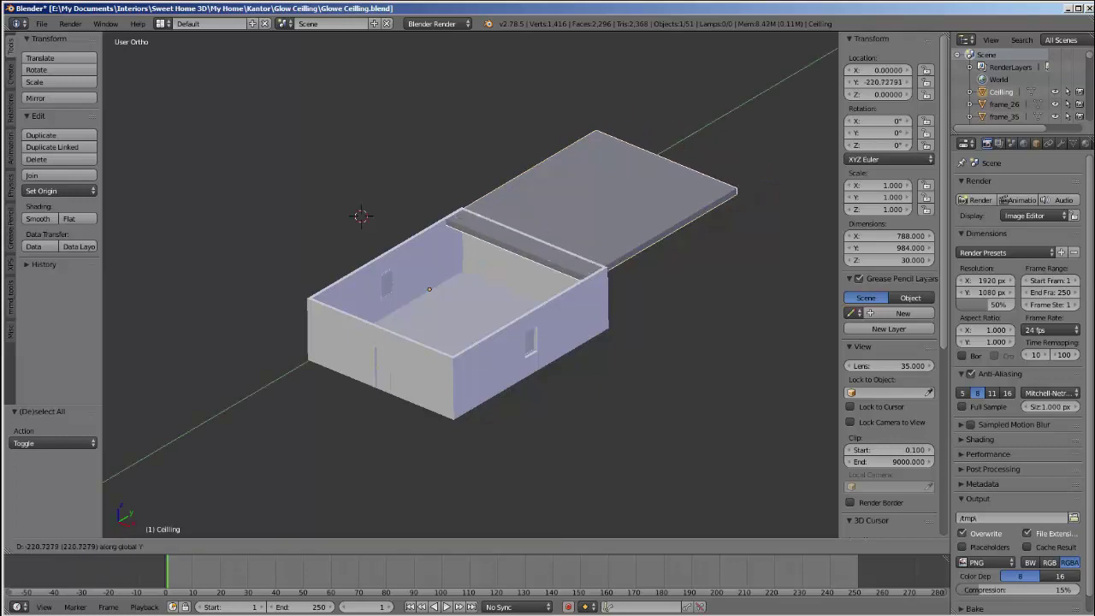
text(-11)
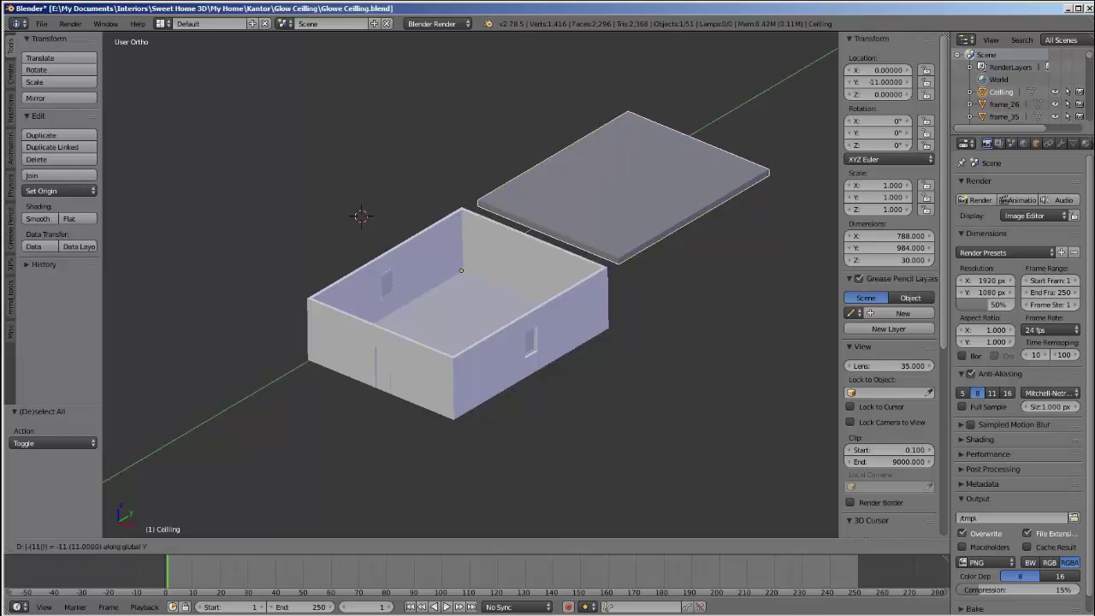
text(00)
key(Return)
- Check the ceiling's fit on the walls, then isolate it in local view and examine its underside
middle_drag(471, 343, 539, 206)
middle_drag(492, 287, 450, 286)
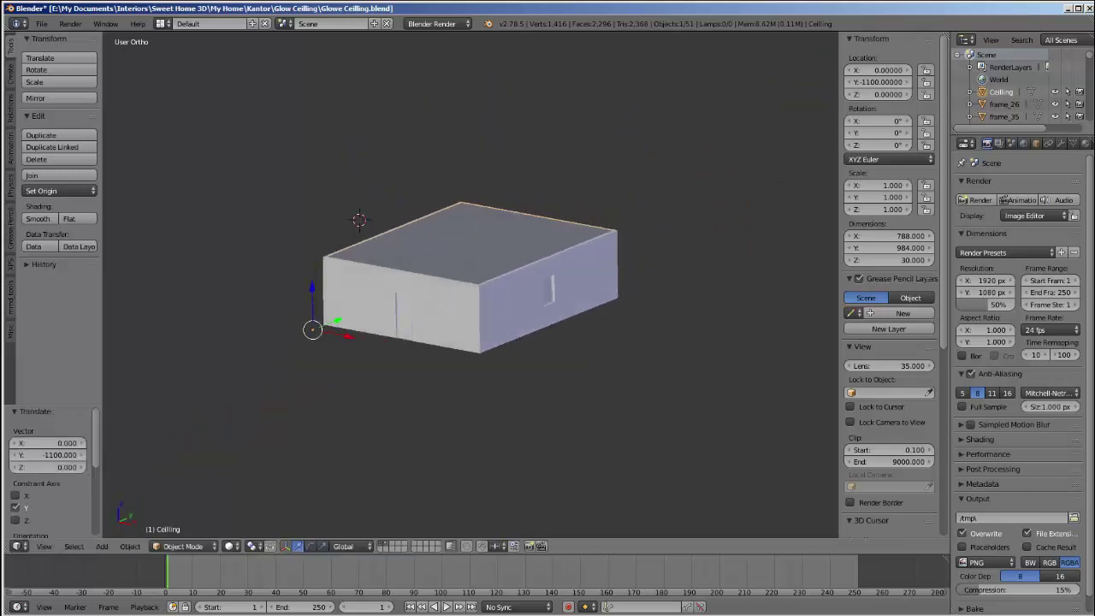
key(KP_Divide)
middle_drag(359, 220, 336, 383)
scroll(470, 285, up, 3)
middle_drag(470, 285, 455, 336)
scroll(470, 285, down, 4)
- Select the isolated ceiling with its underside facing the view and open the file commands
key(a)
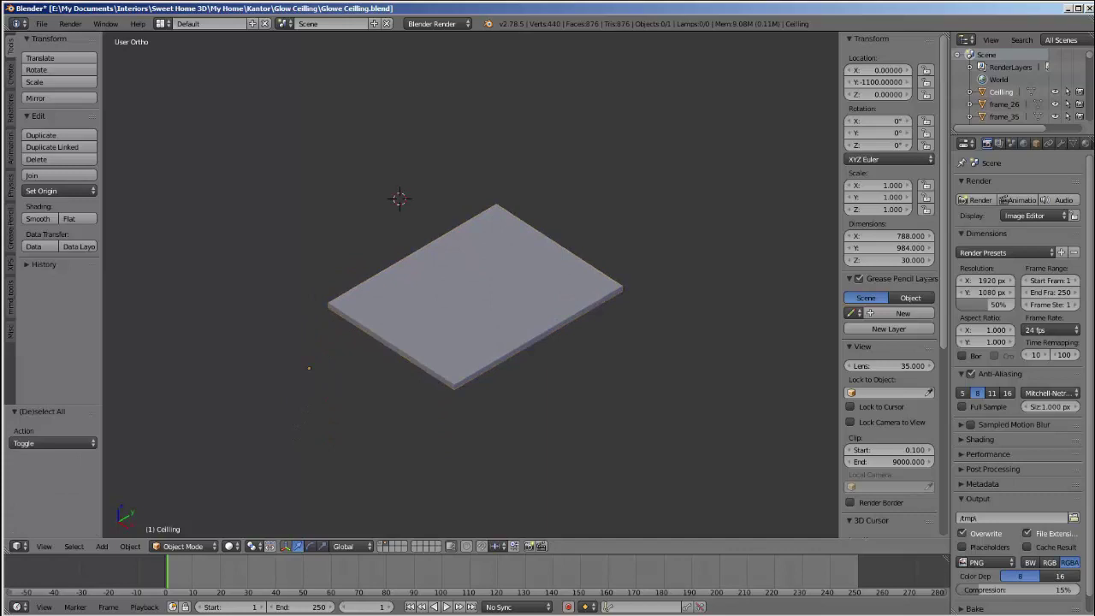
key(a)
middle_drag(500, 491, 500, 386)
click(41, 23)
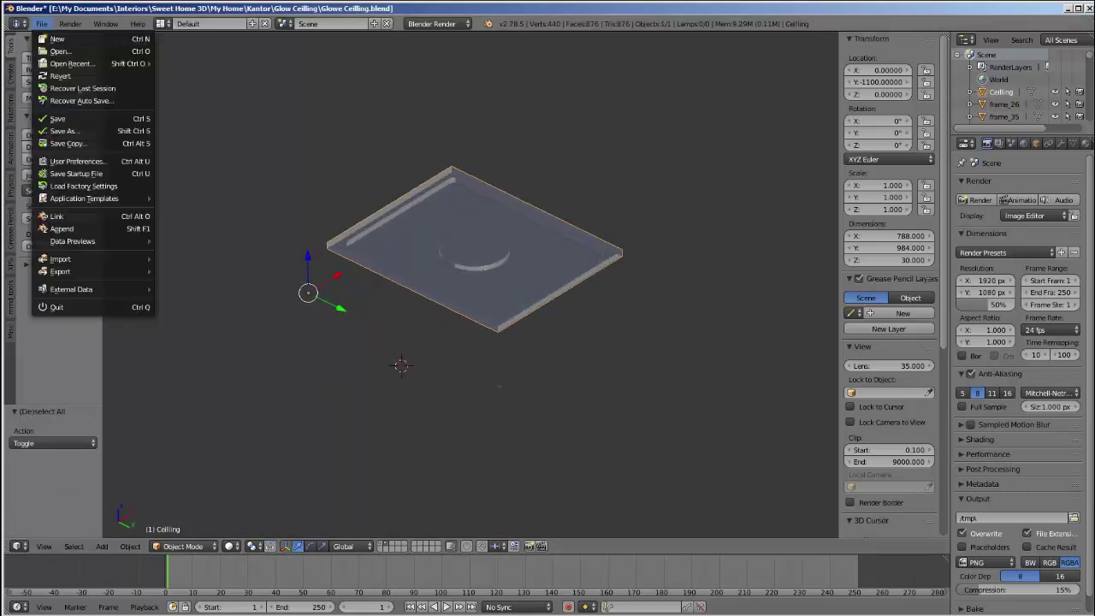